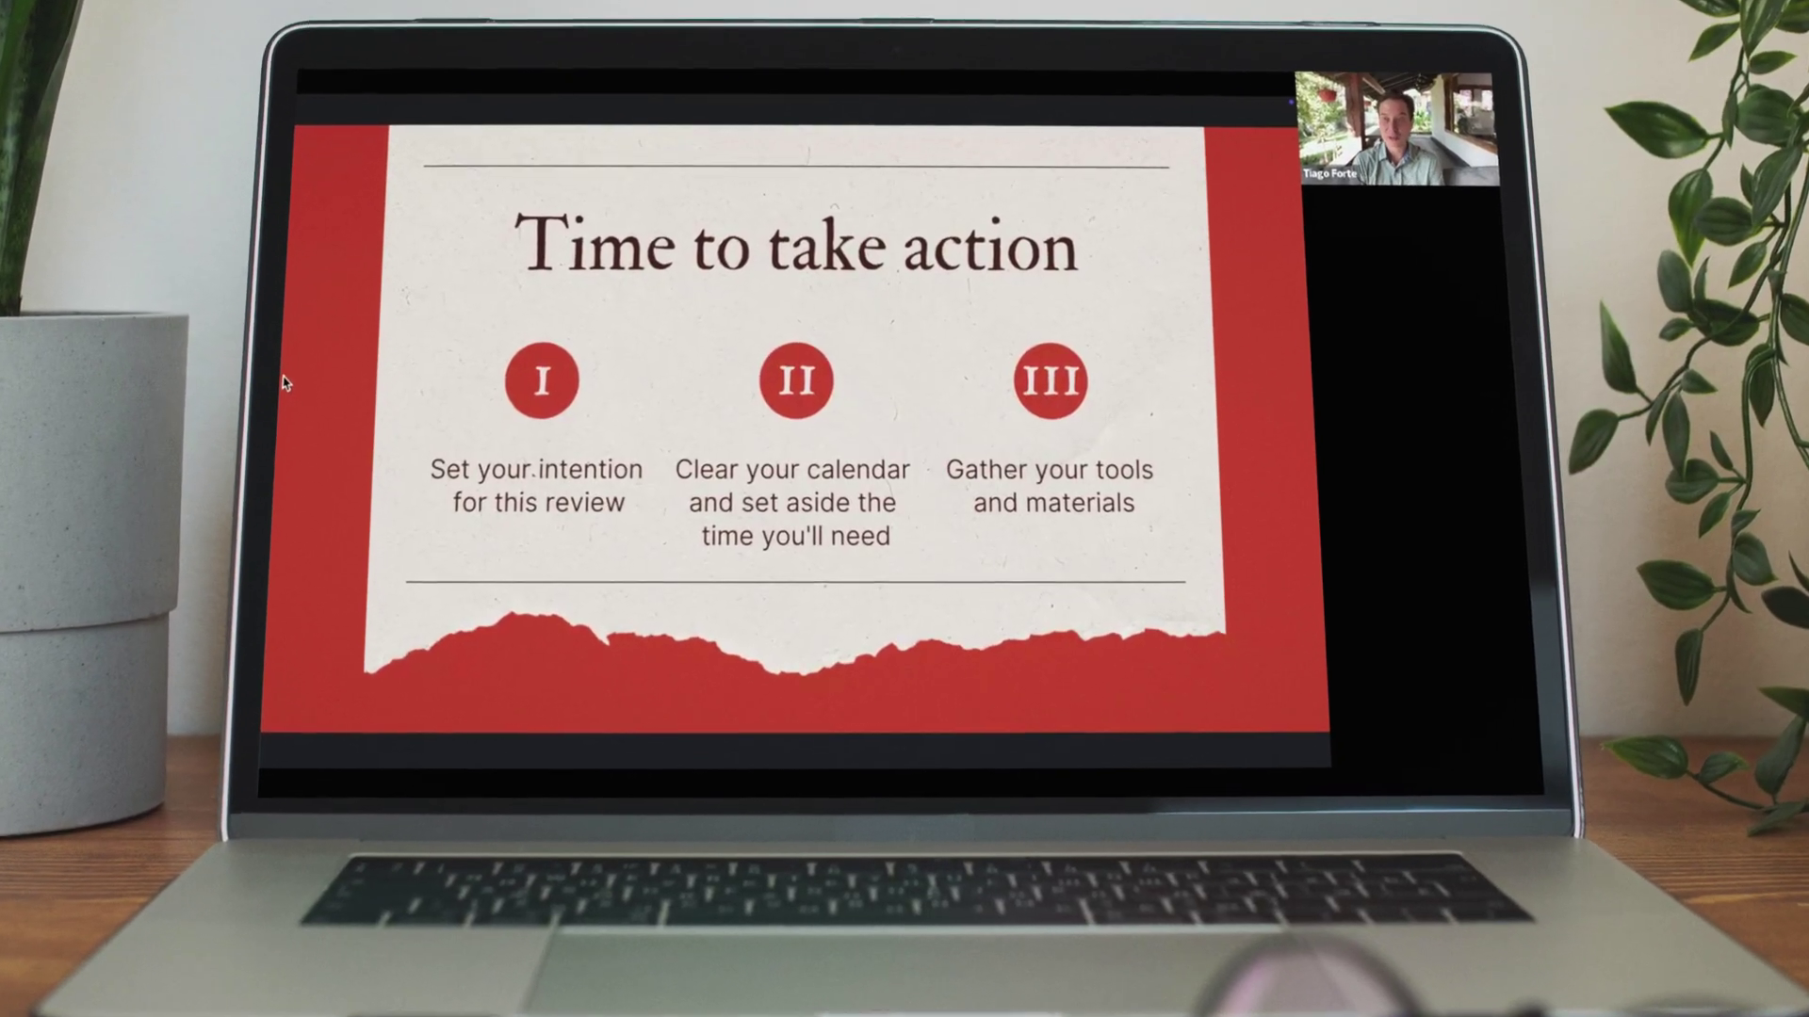
Advance to the next Annual Review slide and nudge the subtitle box slightly left.
{"action": "left_click", "coordinate": [750, 362]}
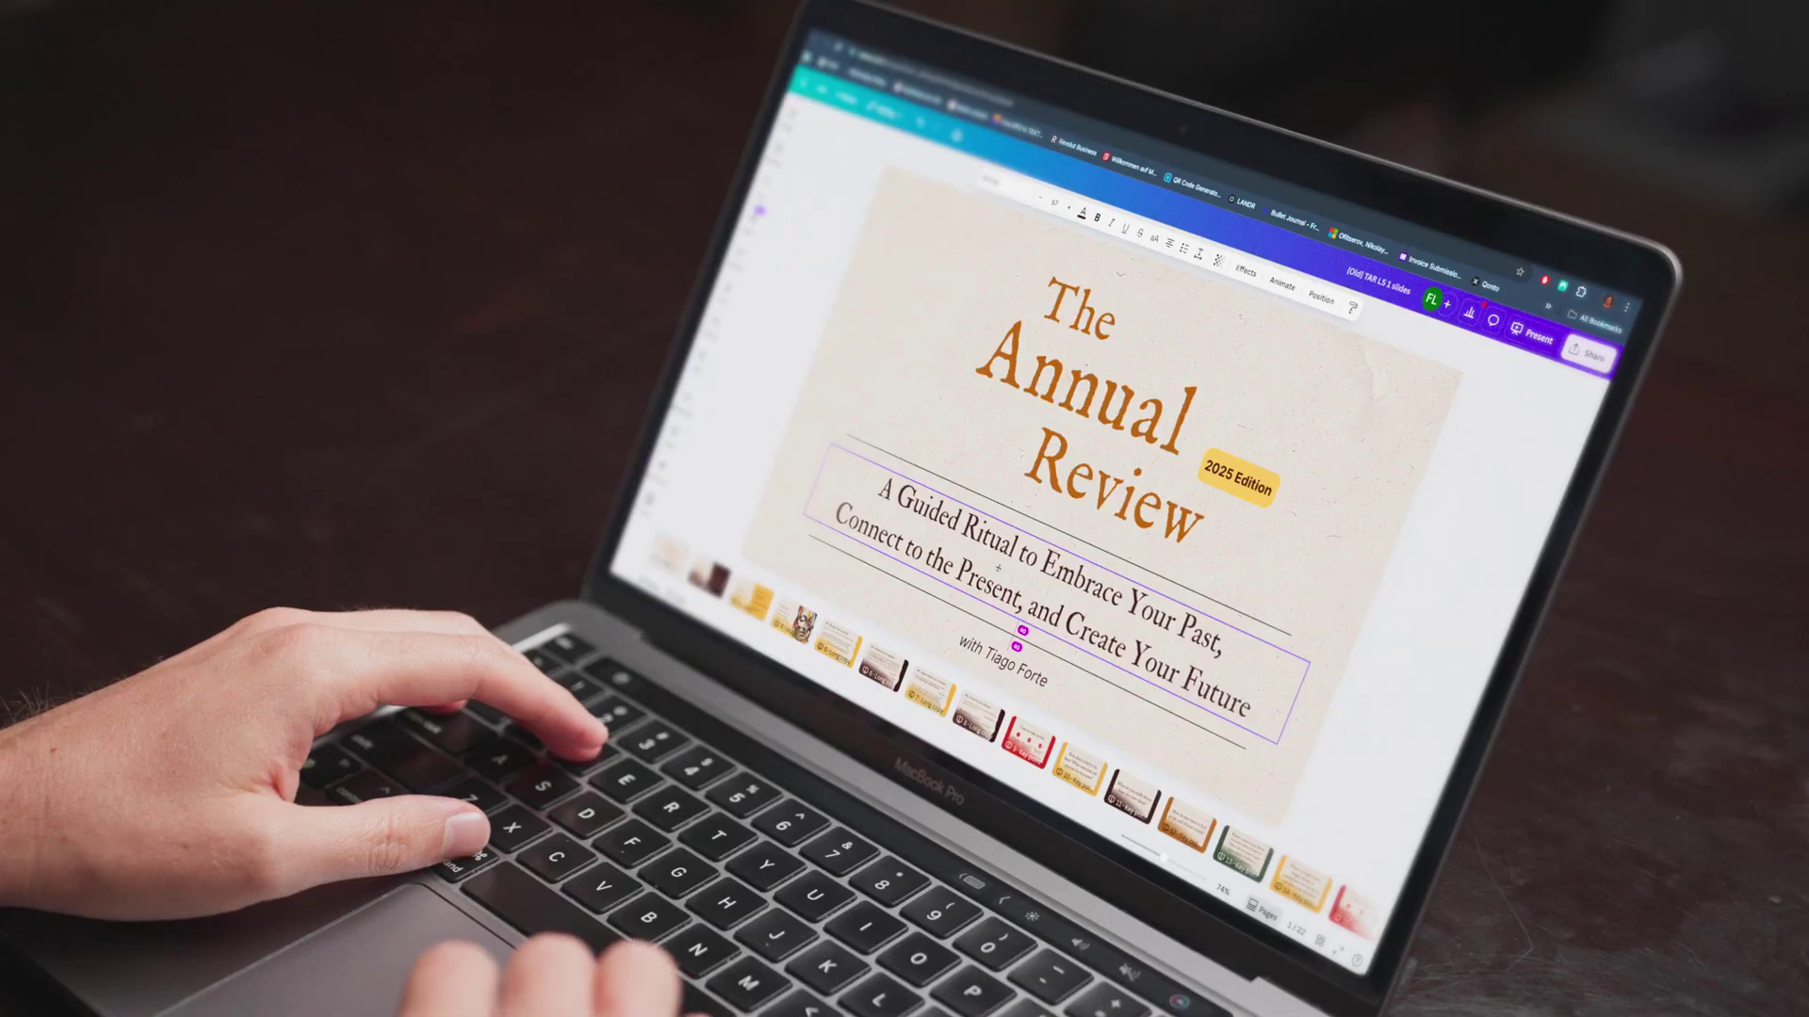
{"action": "key", "text": "Left"}
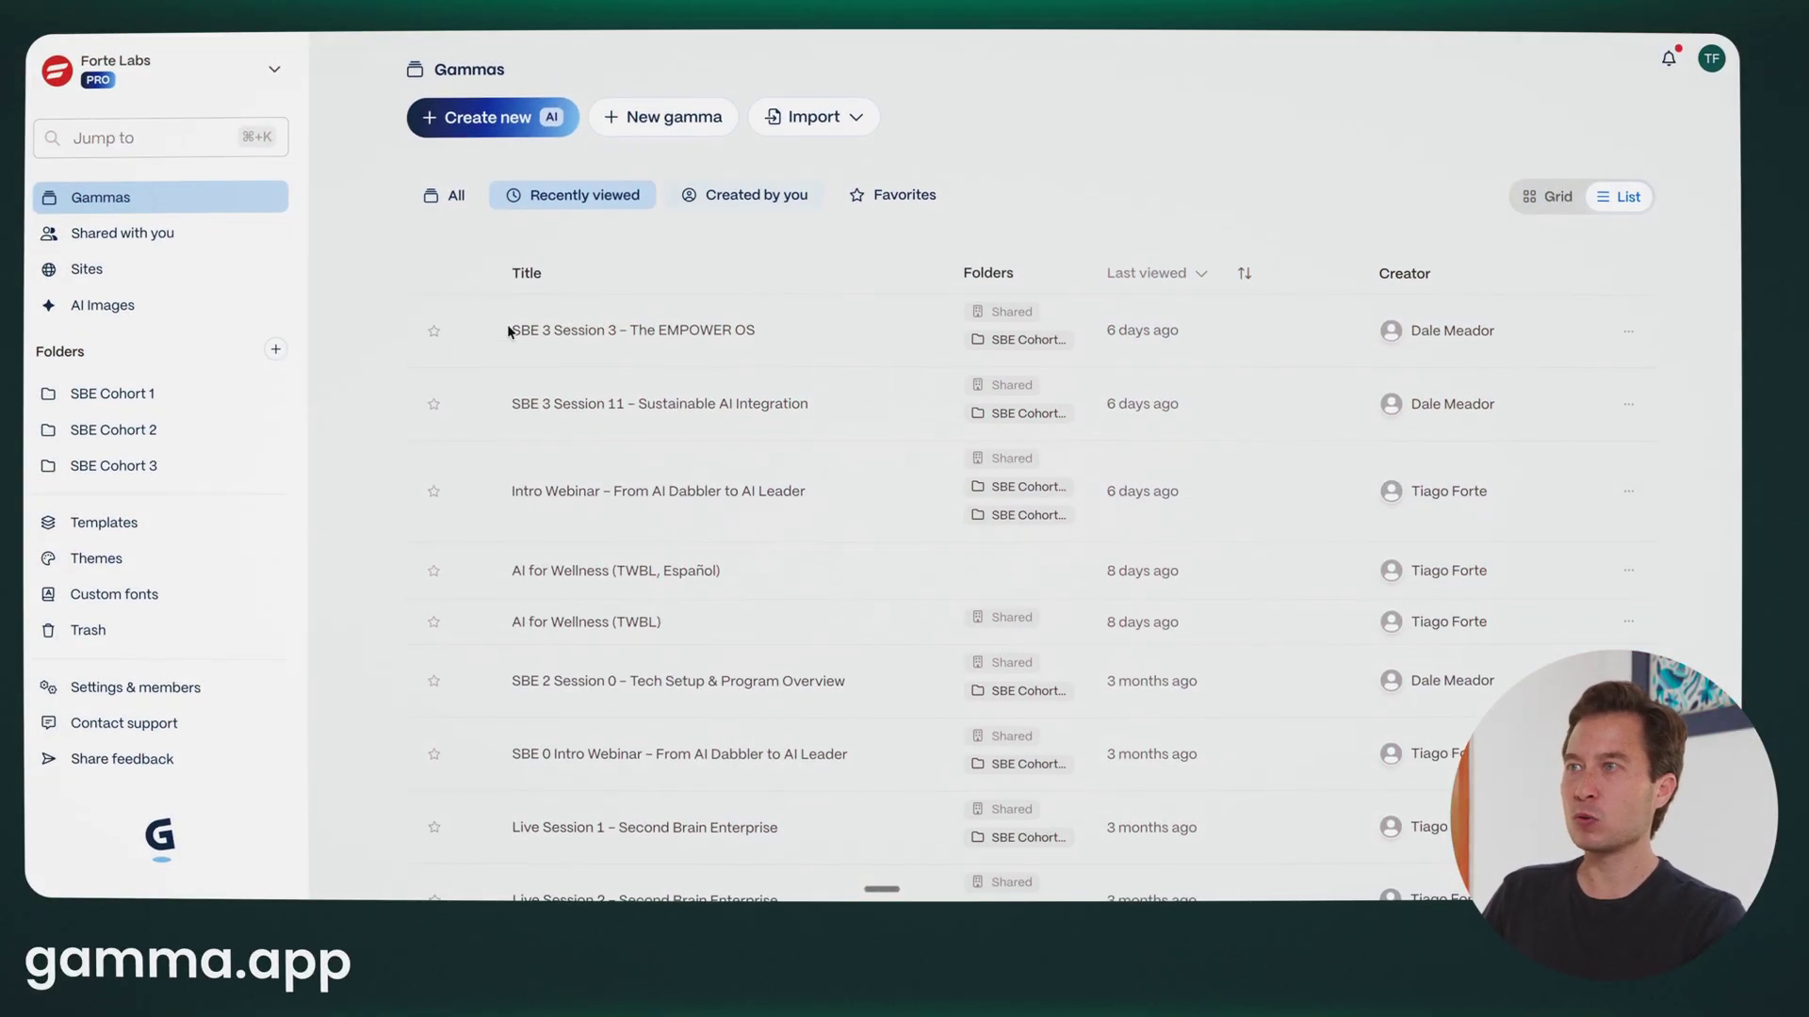
Start a new gamma with Create new (AI) from the Gammas dashboard.
{"action": "scroll", "coordinate": [967, 514], "scroll_direction": "down", "scroll_amount": 5}
{"action": "scroll", "coordinate": [967, 514], "scroll_direction": "up", "scroll_amount": 6}
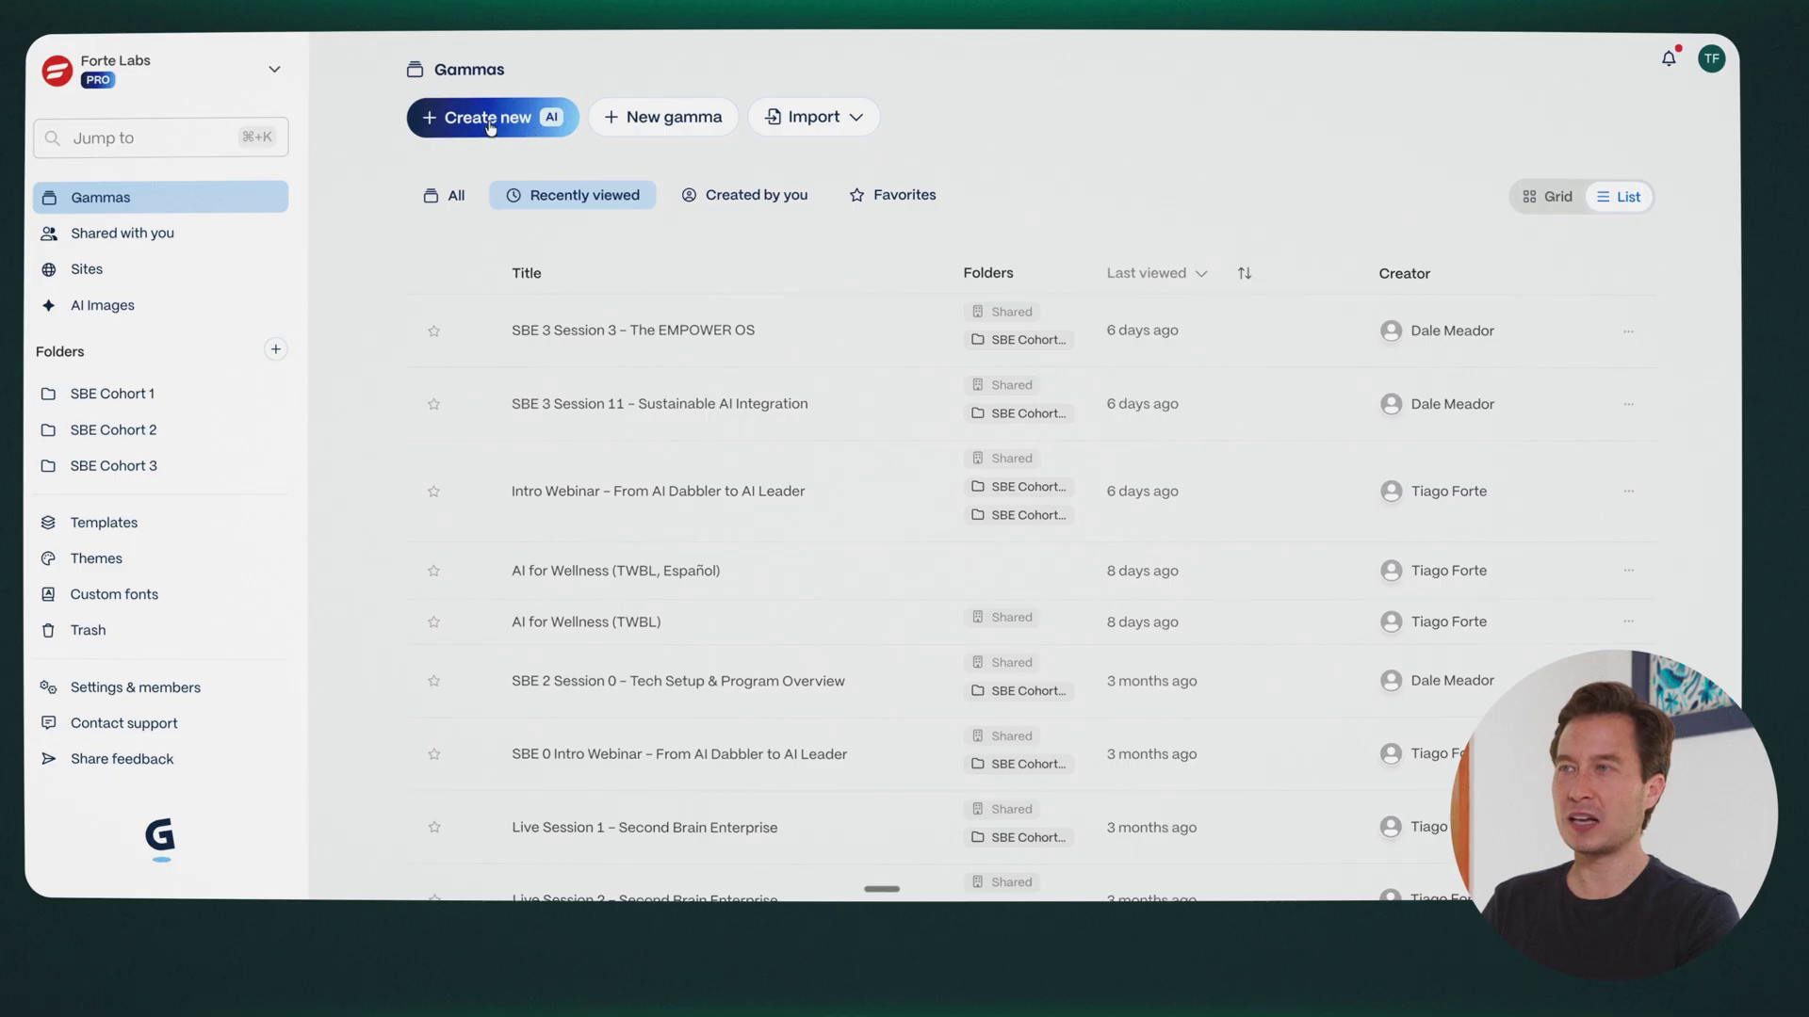
{"action": "left_click", "coordinate": [489, 122]}
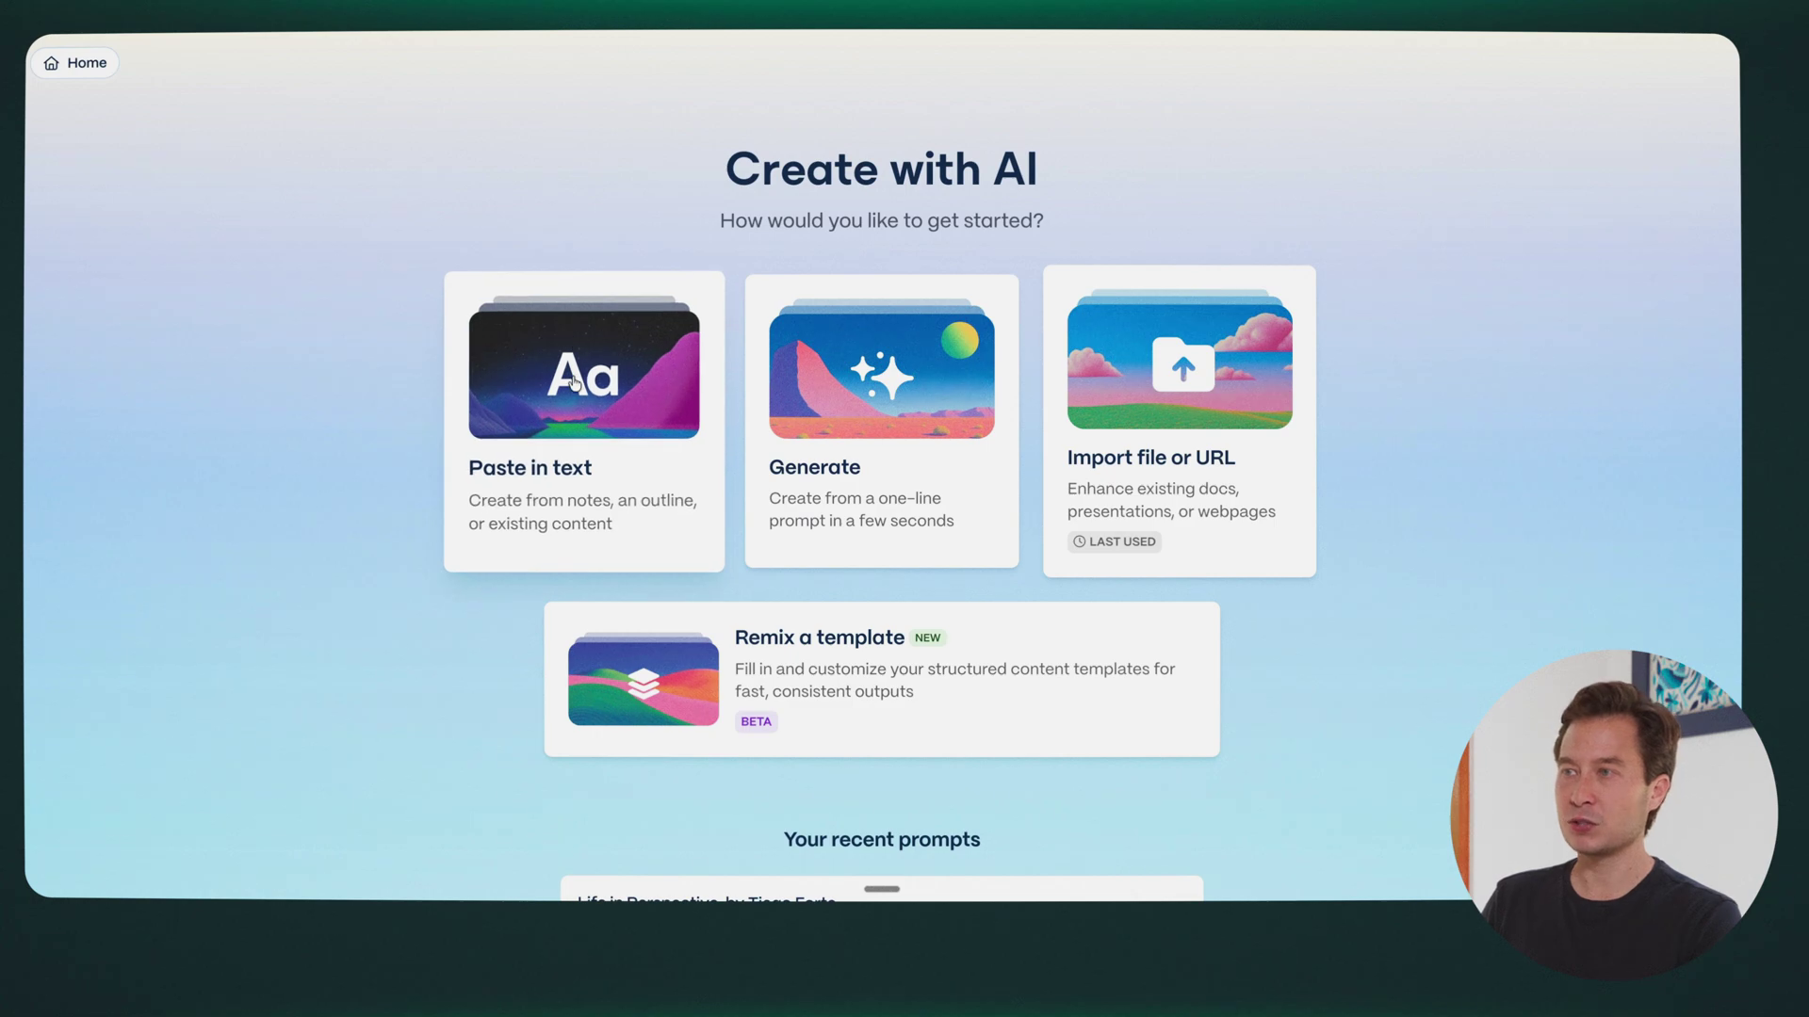
{"action": "left_click", "coordinate": [574, 380]}
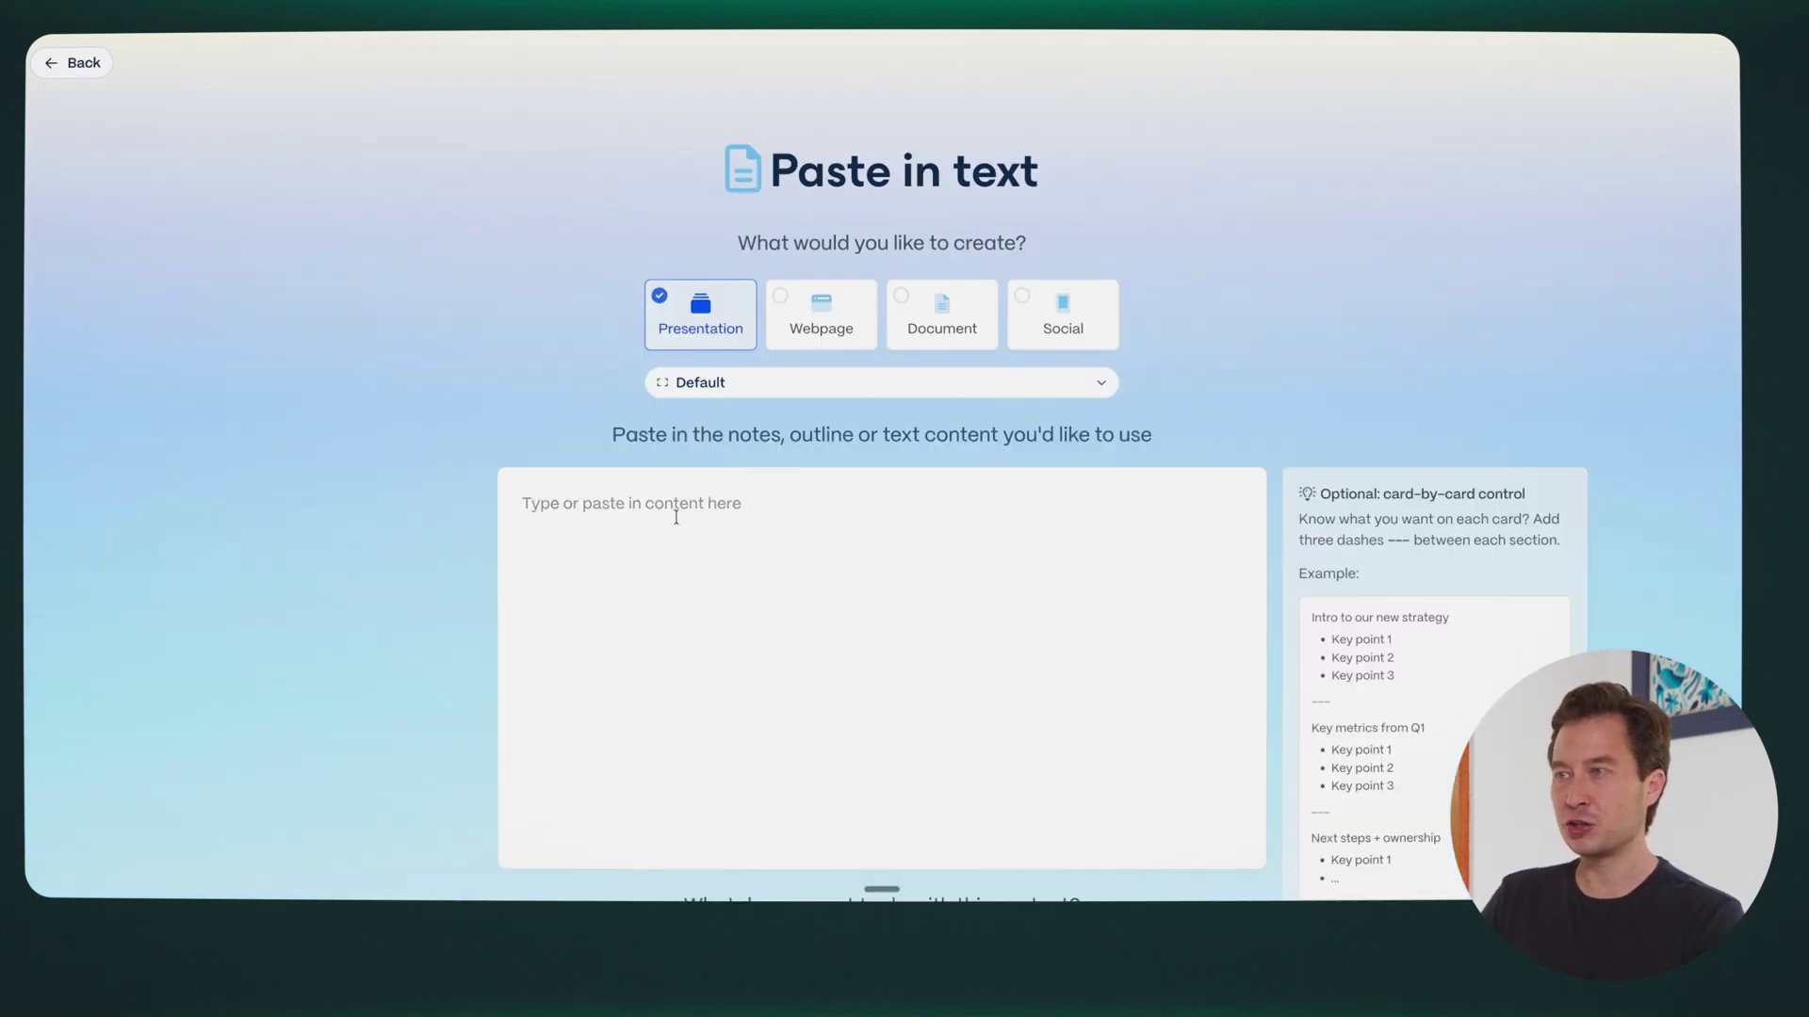
{"action": "scroll", "coordinate": [787, 622], "scroll_direction": "down", "scroll_amount": 2}
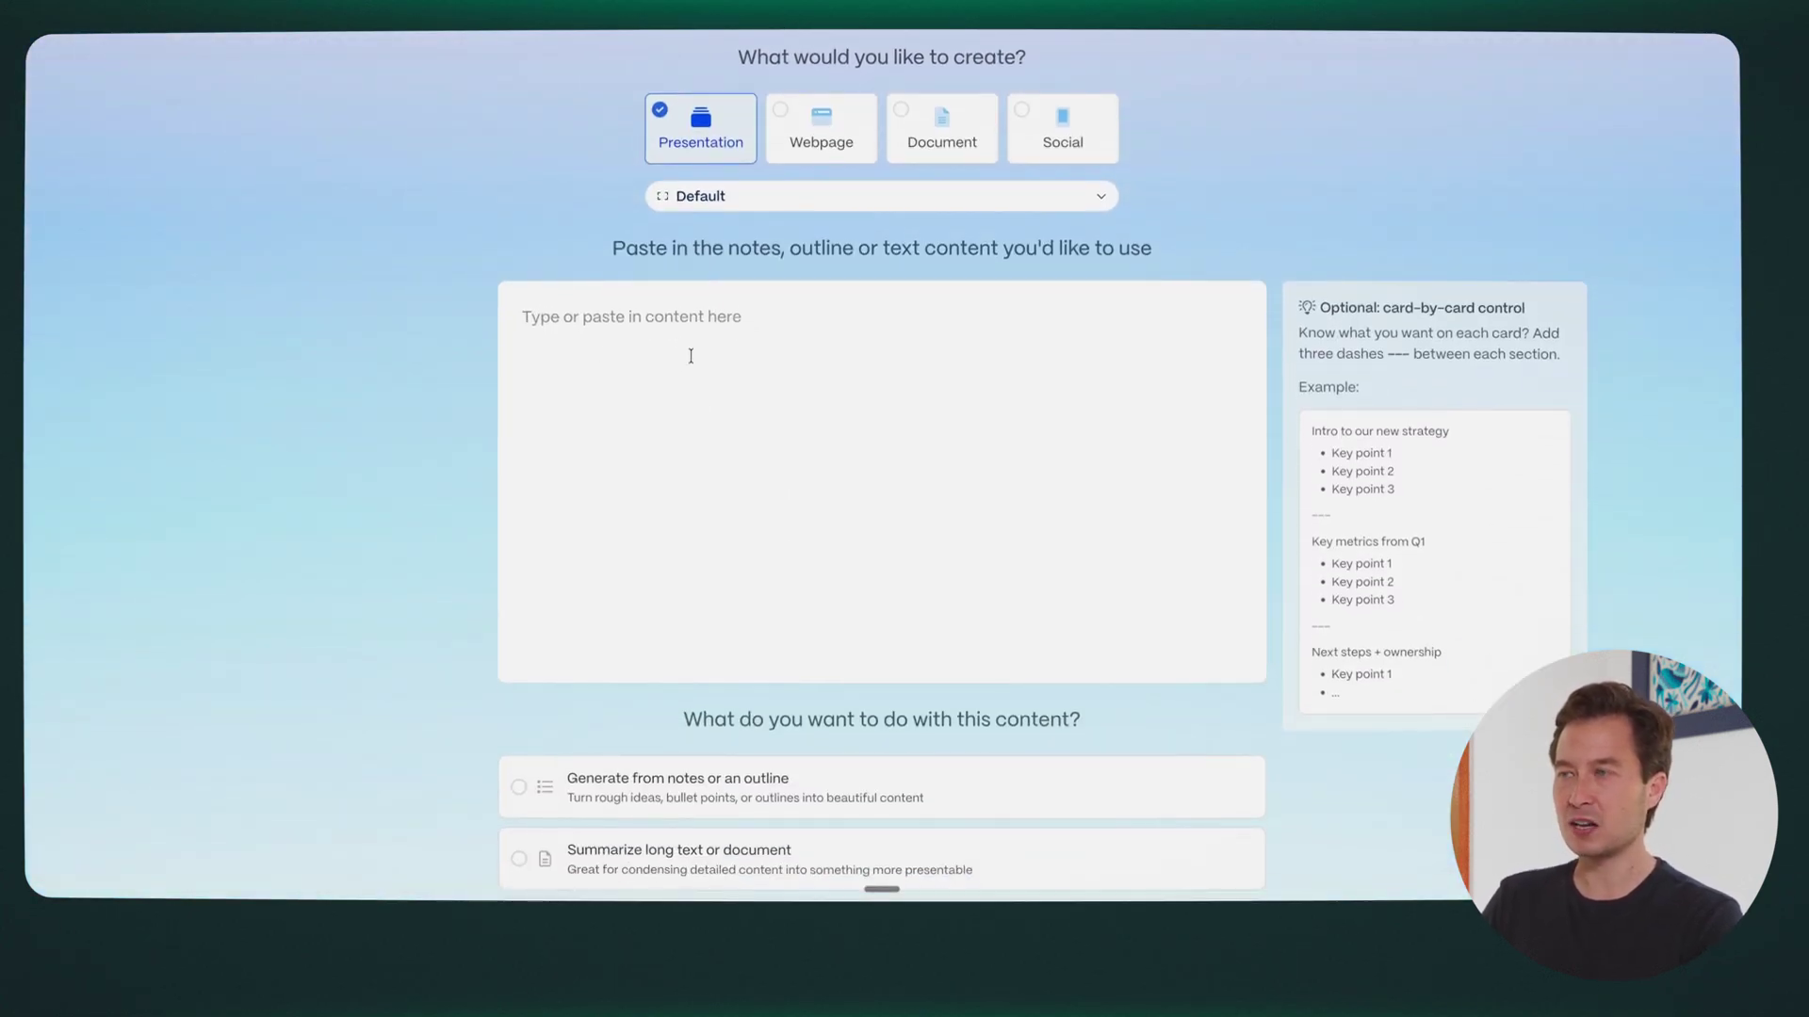
{"action": "scroll", "coordinate": [840, 450], "scroll_direction": "up", "scroll_amount": 2}
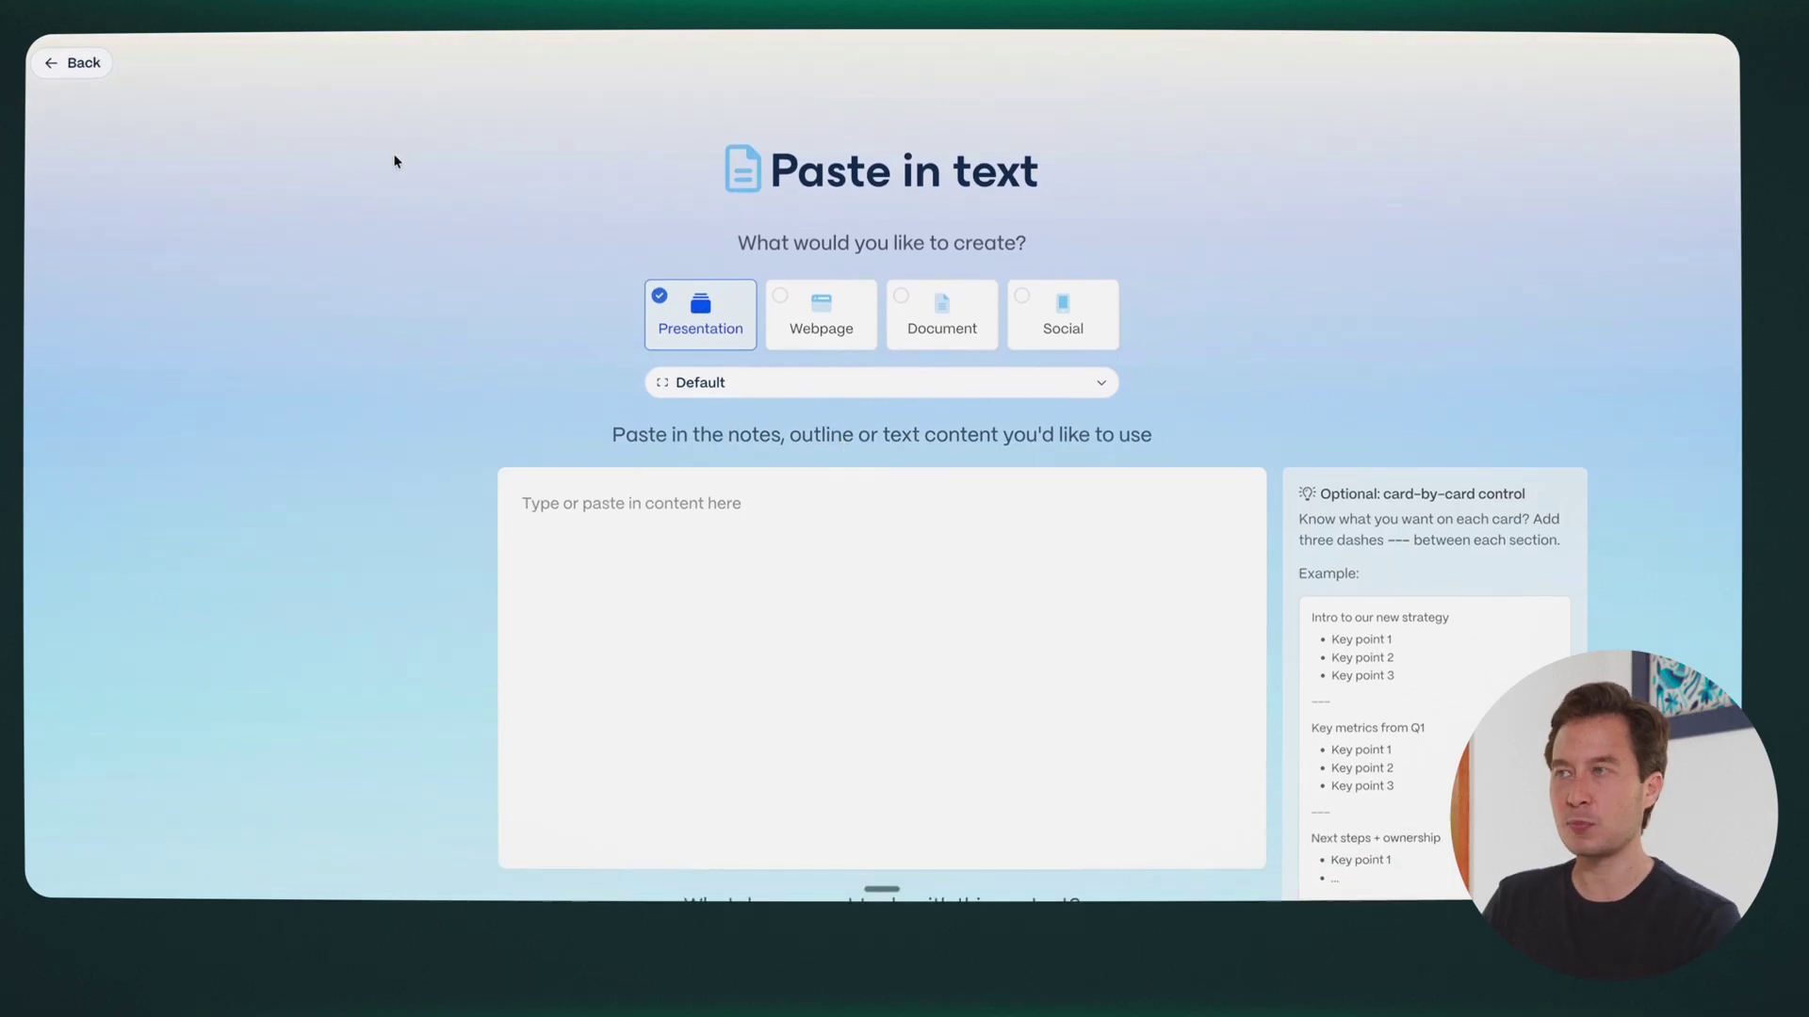
{"action": "left_click", "coordinate": [83, 62]}
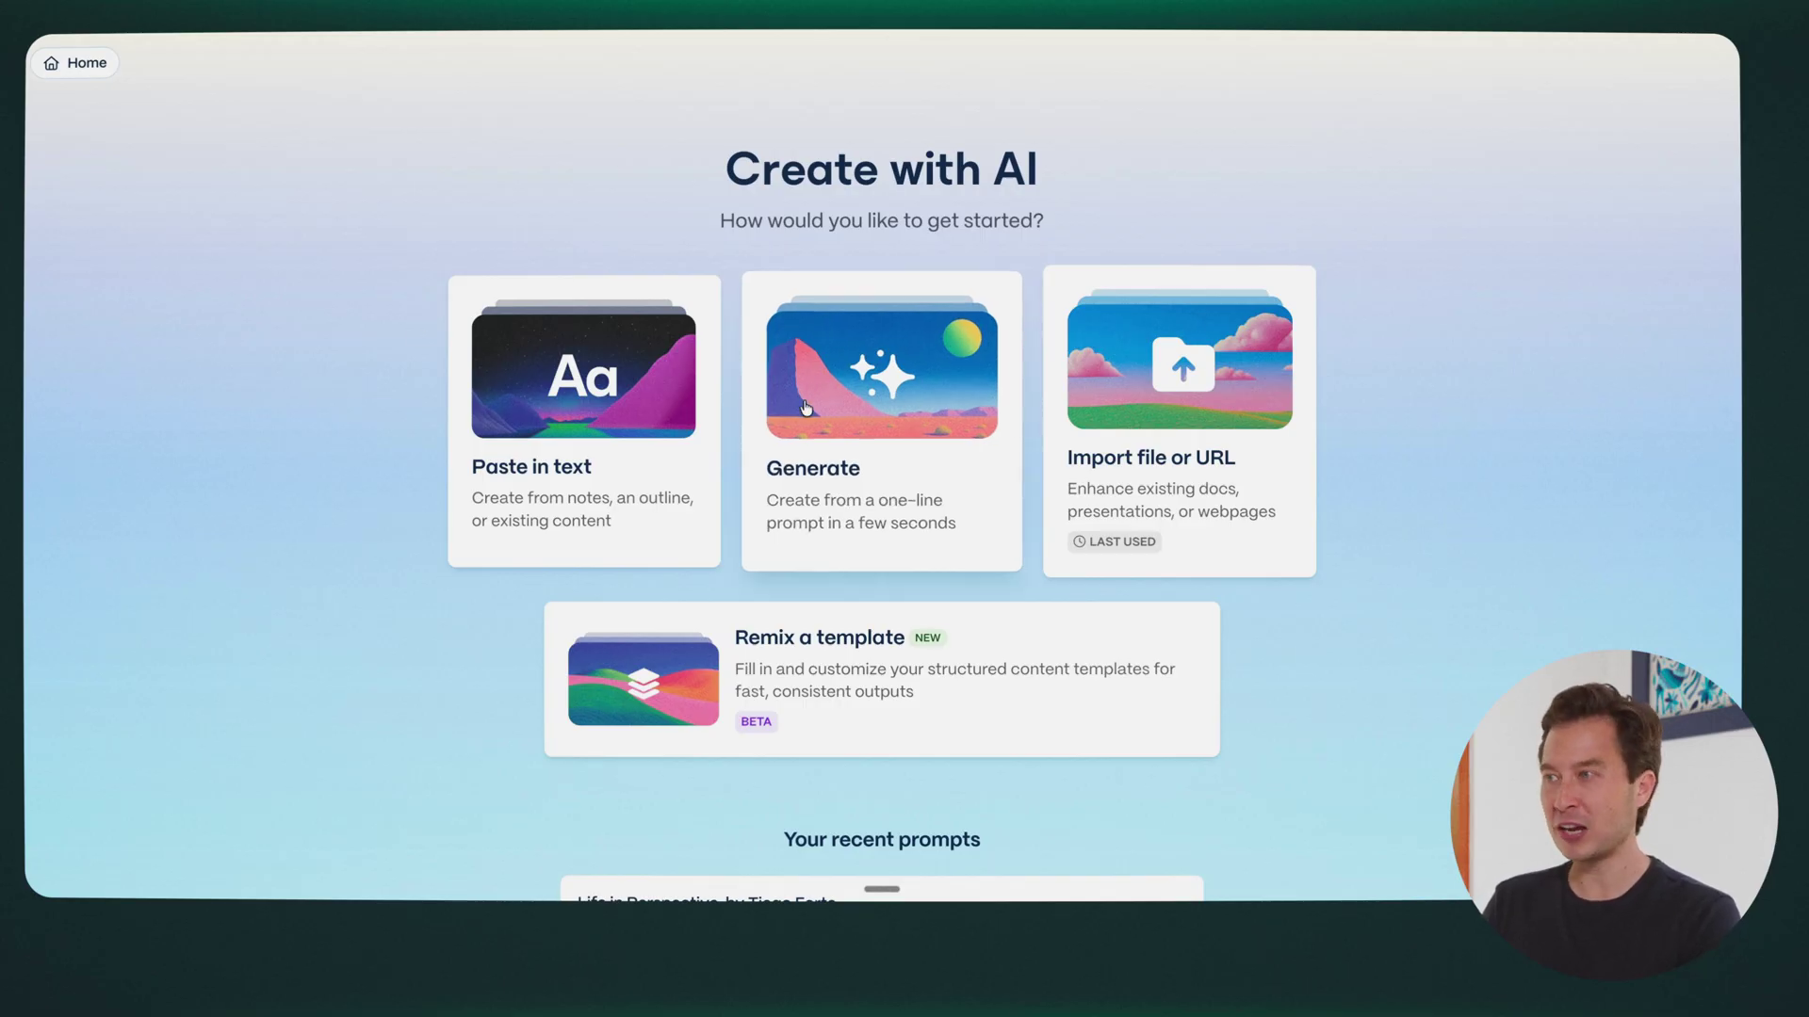
{"action": "left_click", "coordinate": [870, 382]}
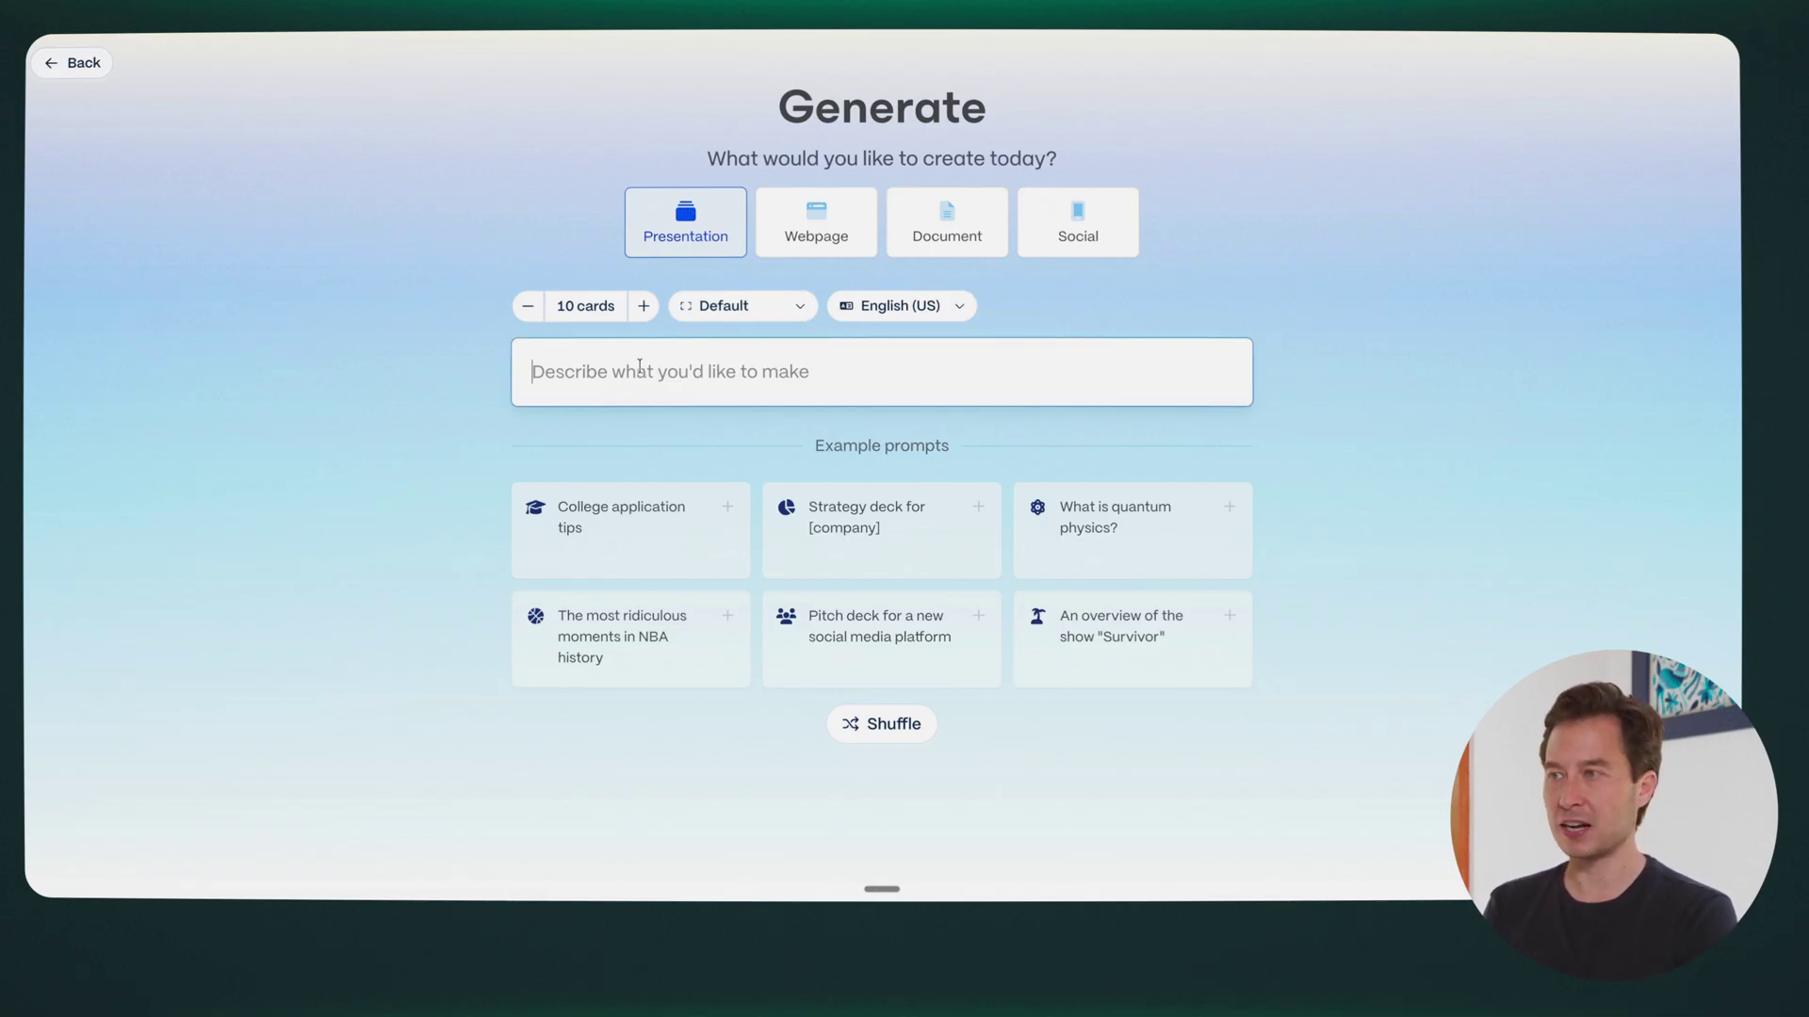
{"action": "type", "text": "hbwjkefnksjdncks"}
{"action": "key", "text": "ctrl+a"}
{"action": "key", "text": "BackSpace"}
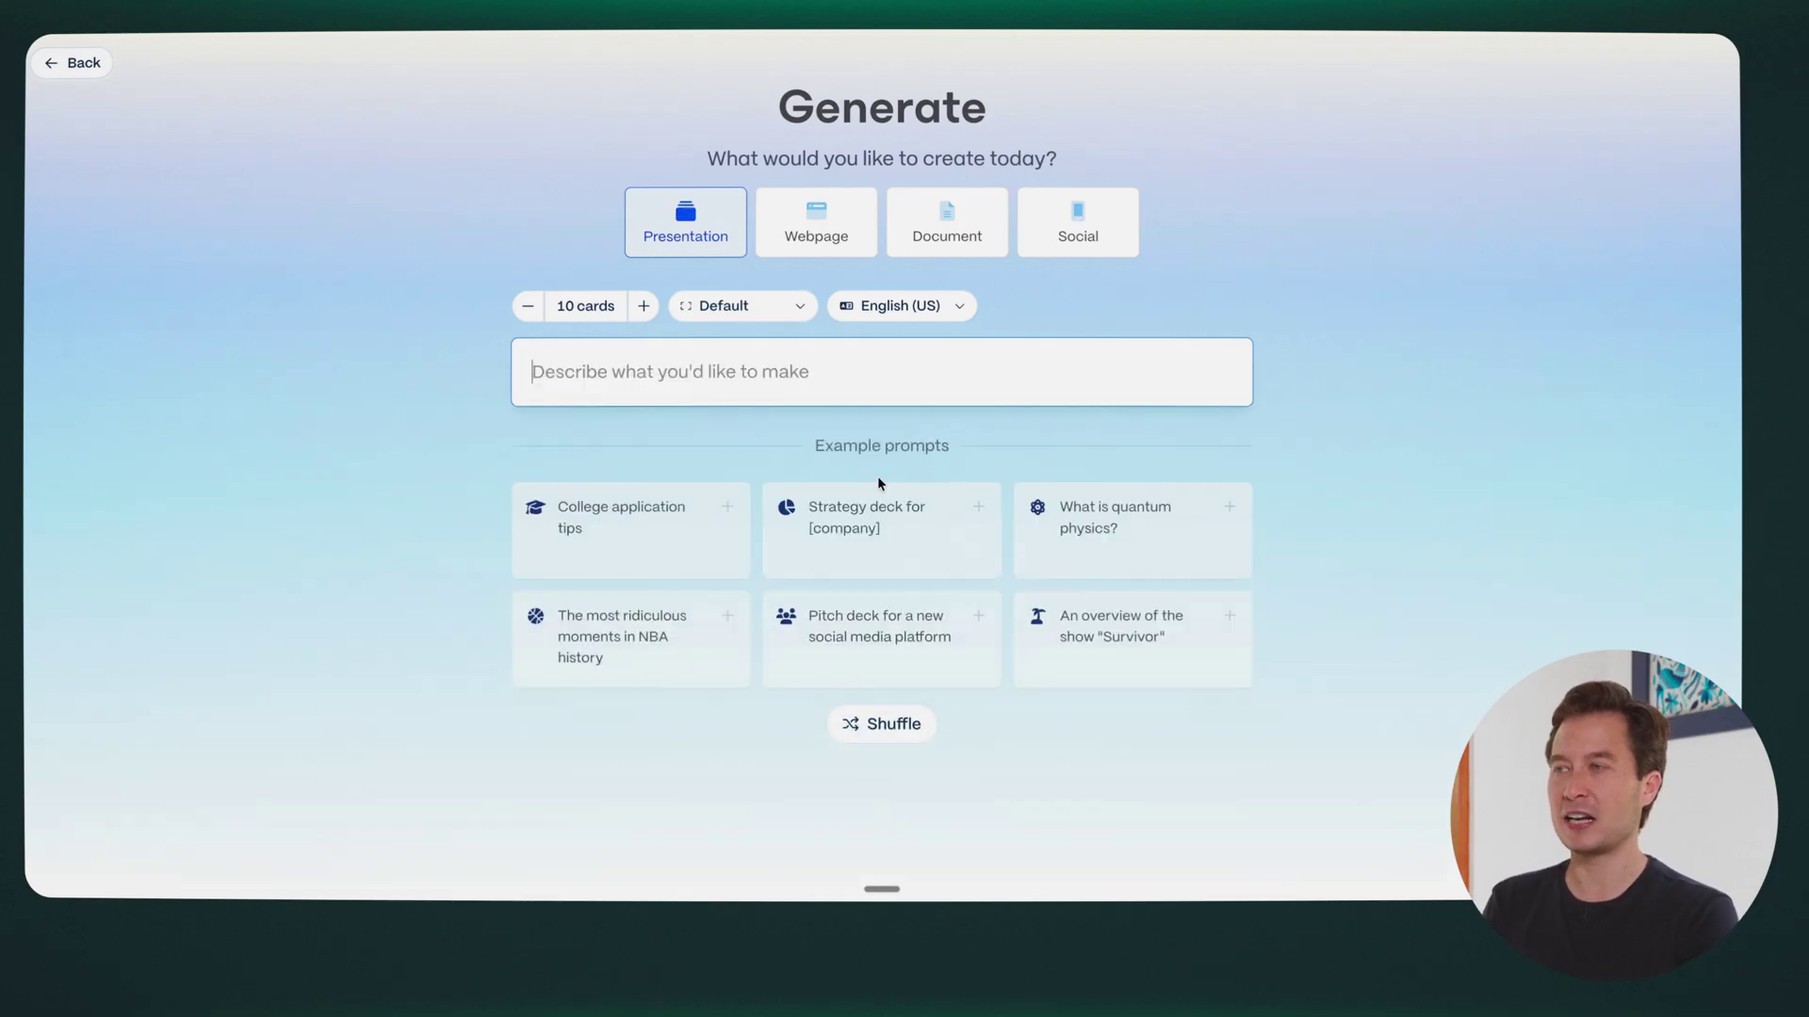
{"action": "left_click", "coordinate": [81, 63]}
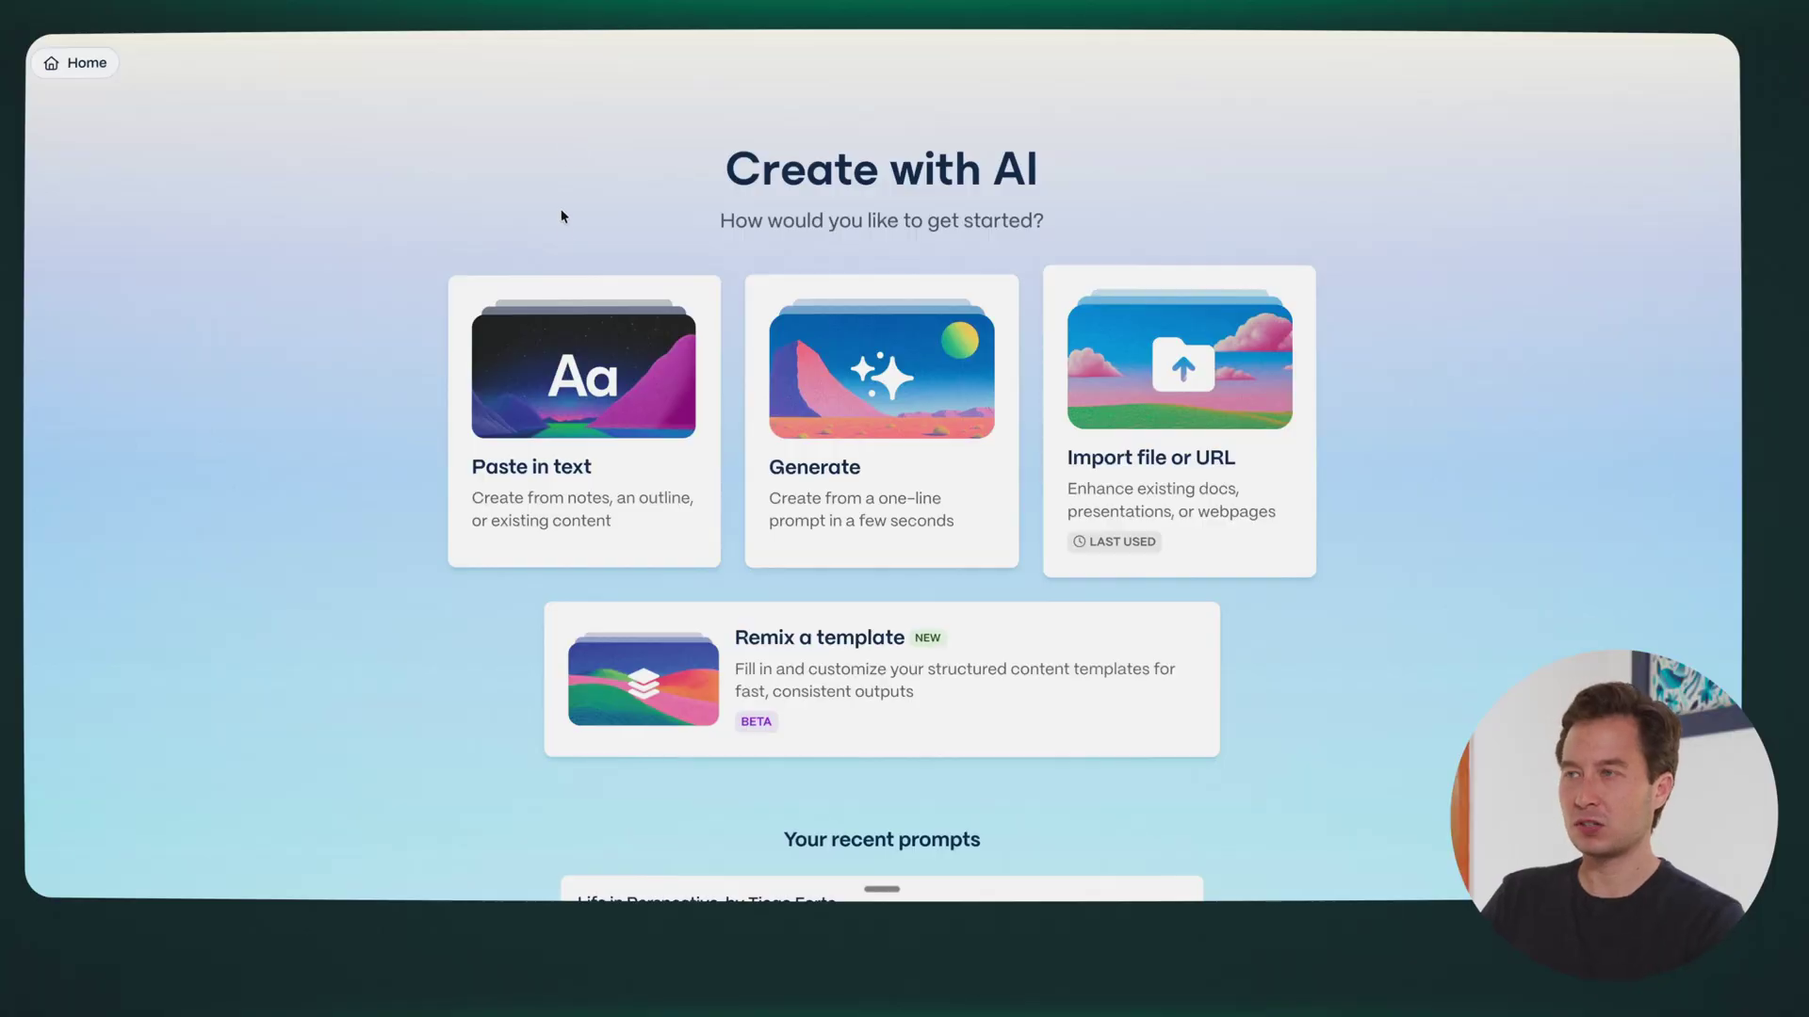
Copy the Life in Perspective manuscript from Word and return to Gamma's Create with AI page.
{"action": "key", "text": "super+Tab"}
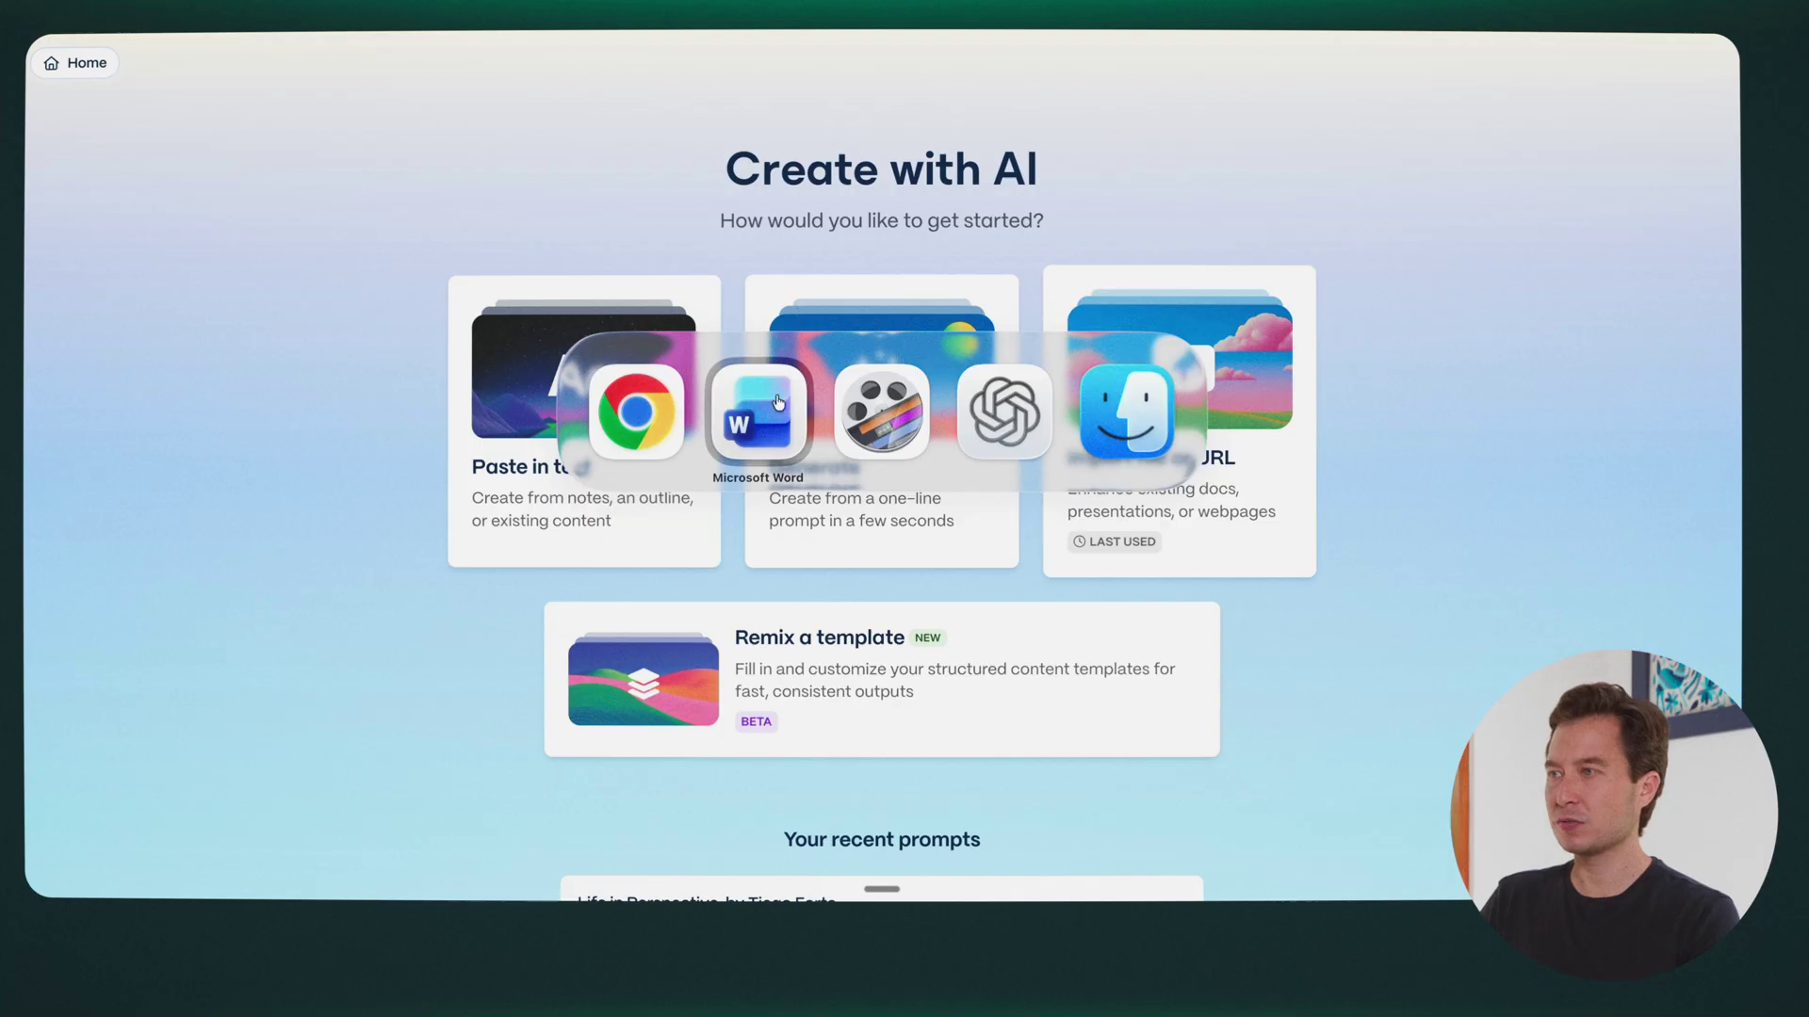
{"action": "scroll", "coordinate": [1231, 456], "scroll_direction": "up", "scroll_amount": 10}
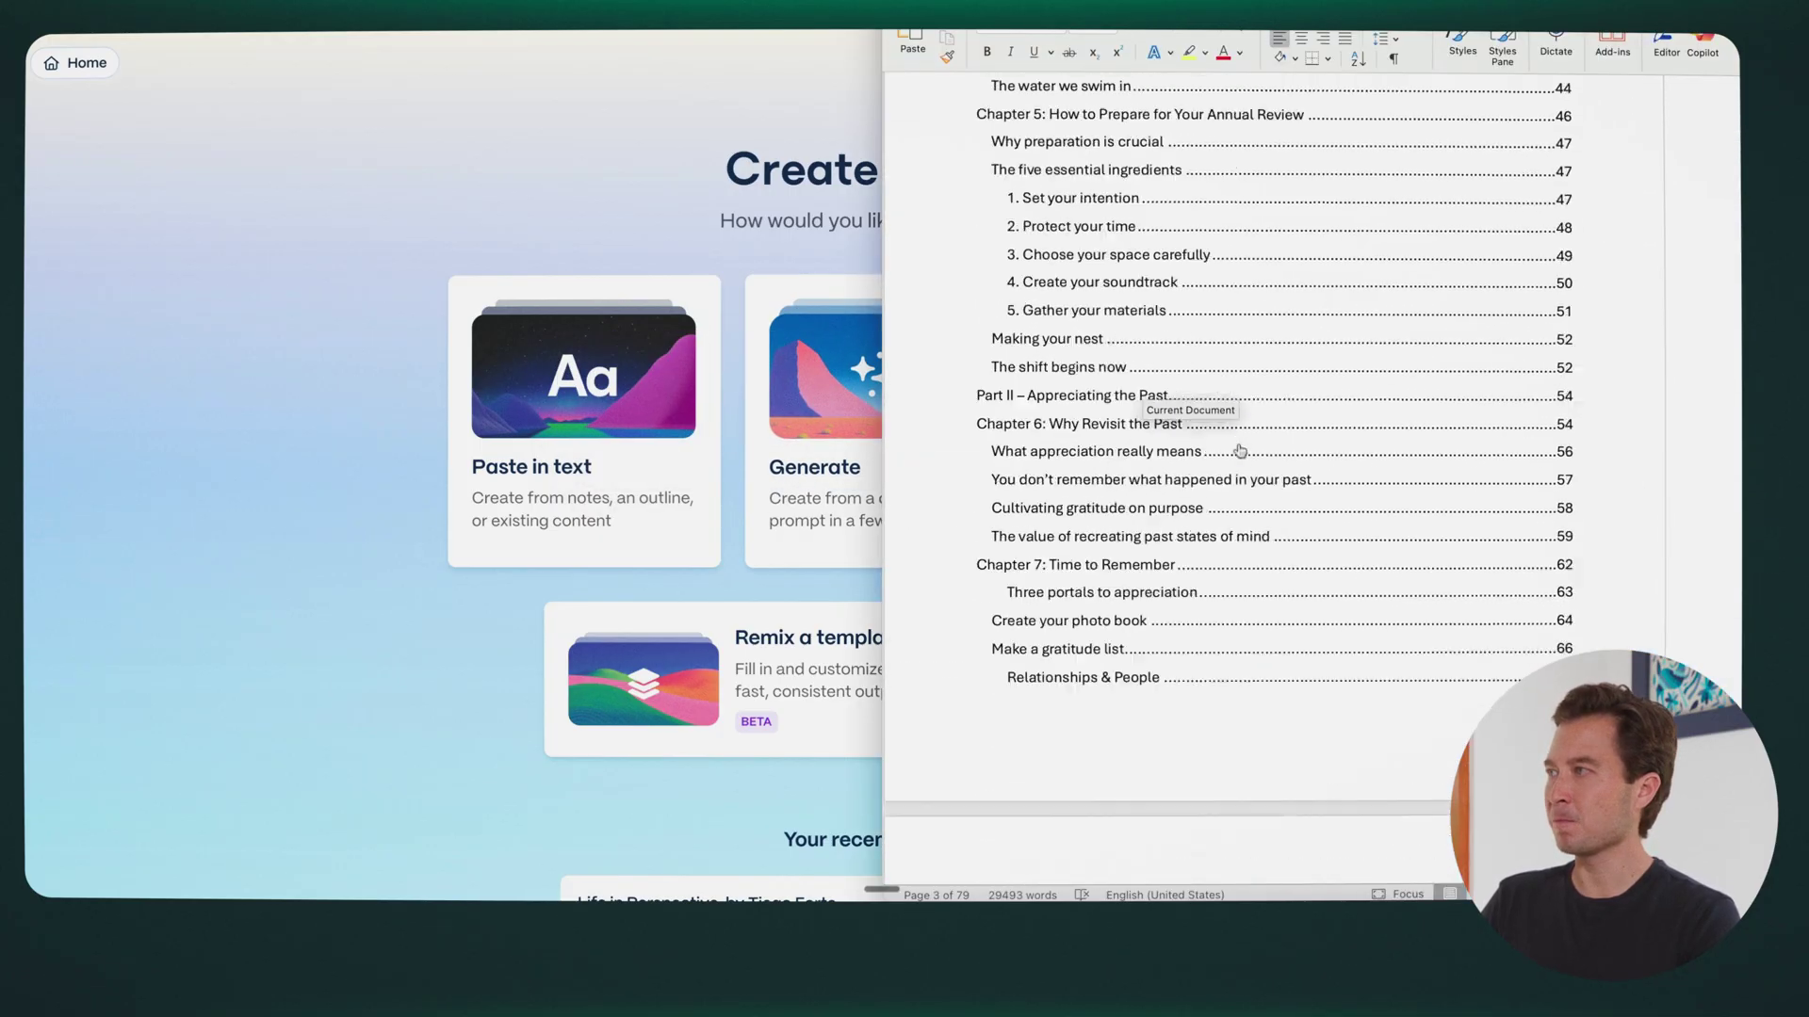
{"action": "scroll", "coordinate": [1240, 452], "scroll_direction": "up", "scroll_amount": 10}
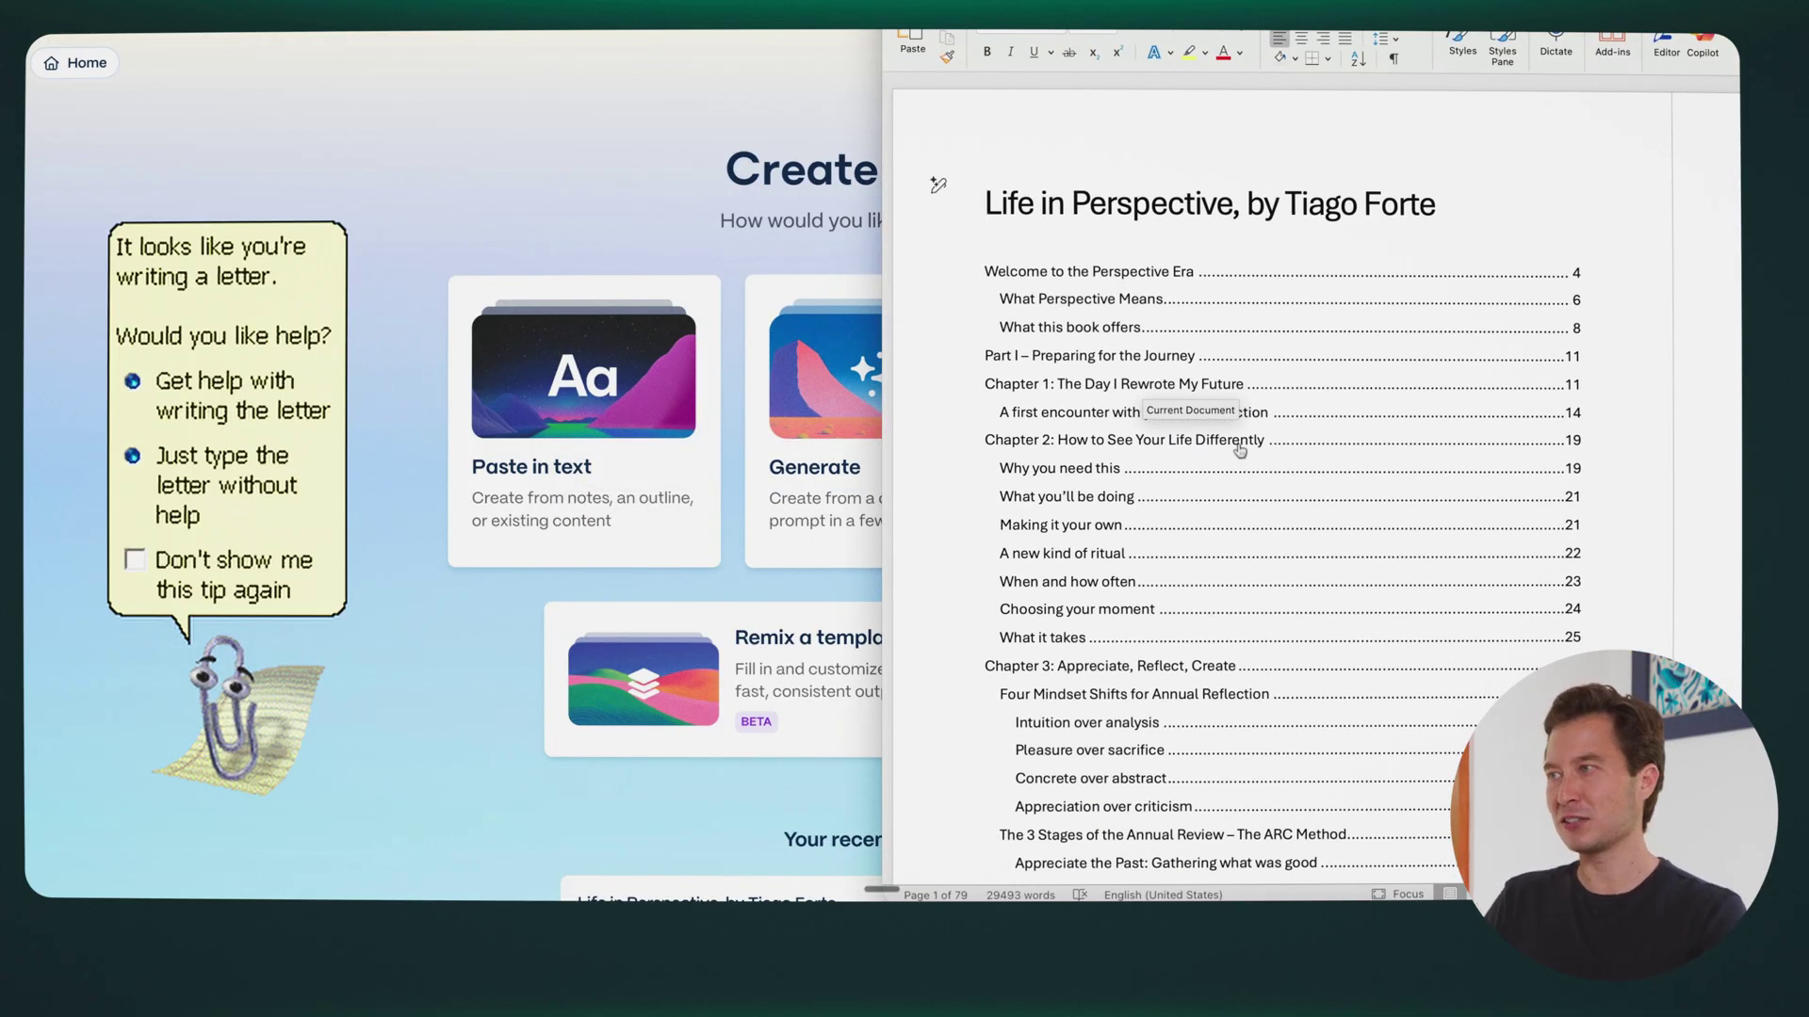
{"action": "scroll", "coordinate": [1270, 584], "scroll_direction": "down", "scroll_amount": 10}
{"action": "scroll", "coordinate": [1272, 589], "scroll_direction": "down", "scroll_amount": 20}
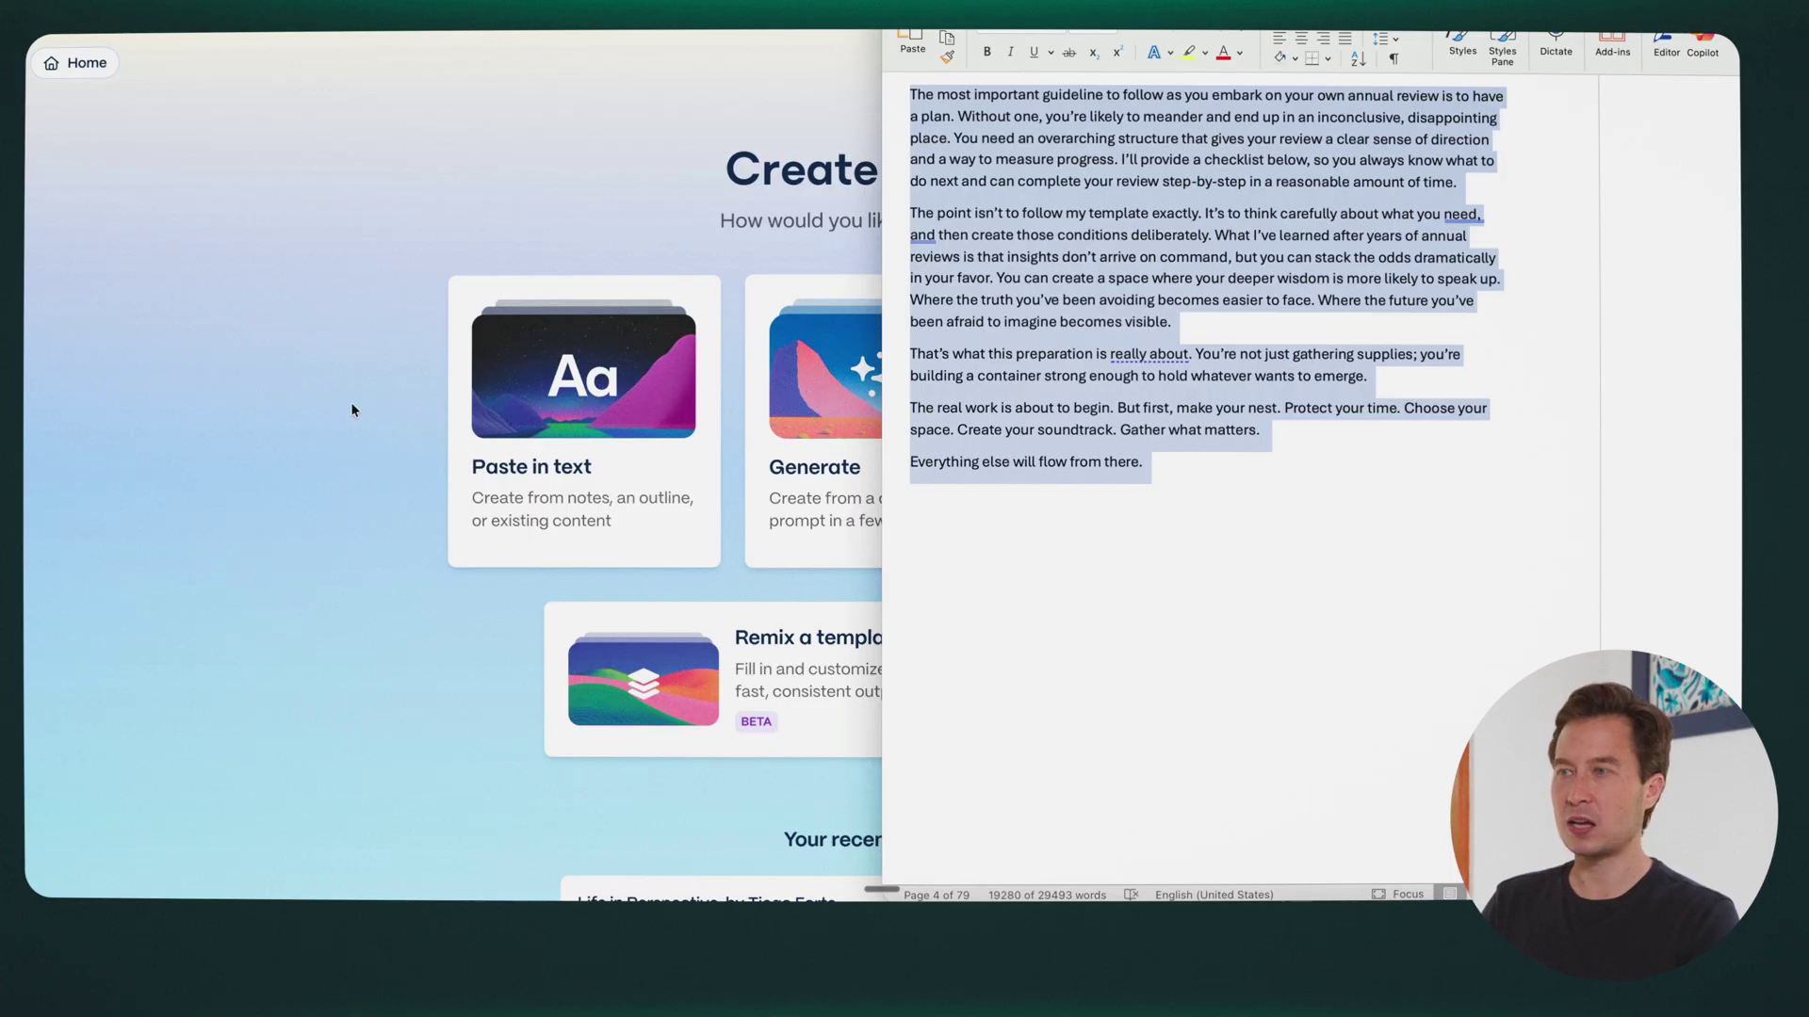
{"action": "left_click", "coordinate": [296, 409]}
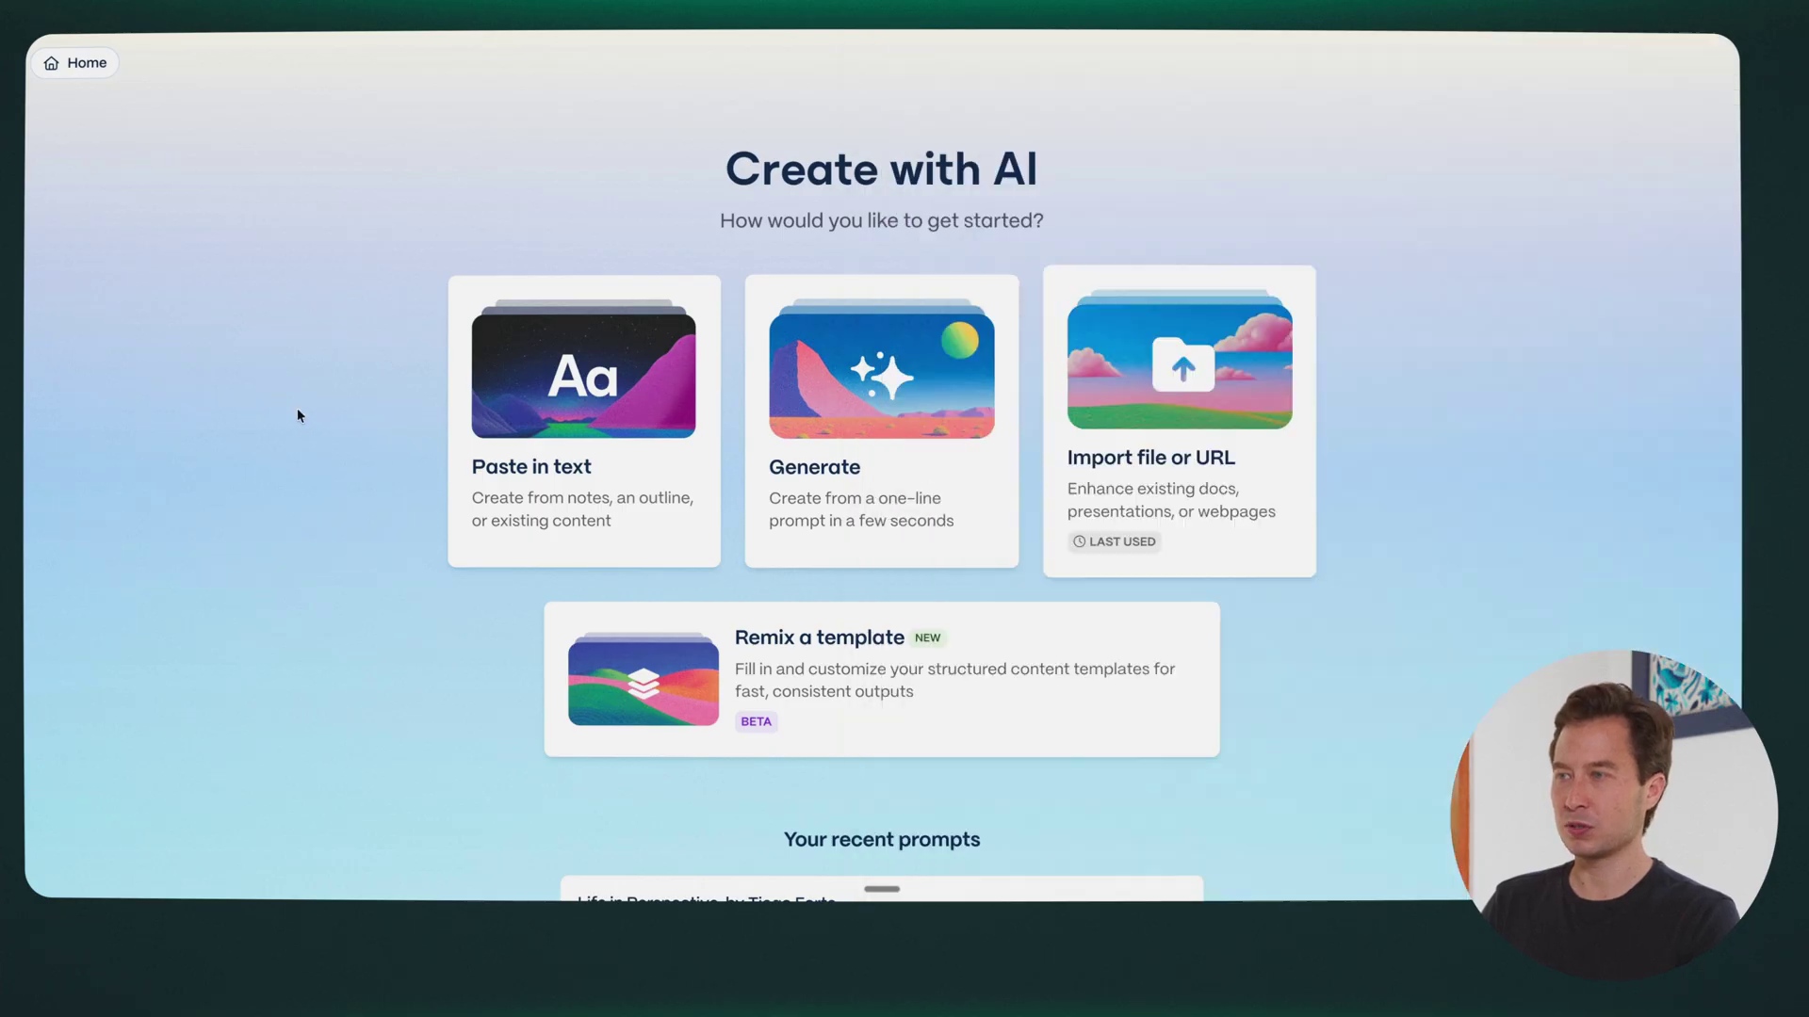
Paste the manuscript as text, keep Traditional 16:9 page style, and choose Generate from notes.
{"action": "left_click", "coordinate": [554, 387]}
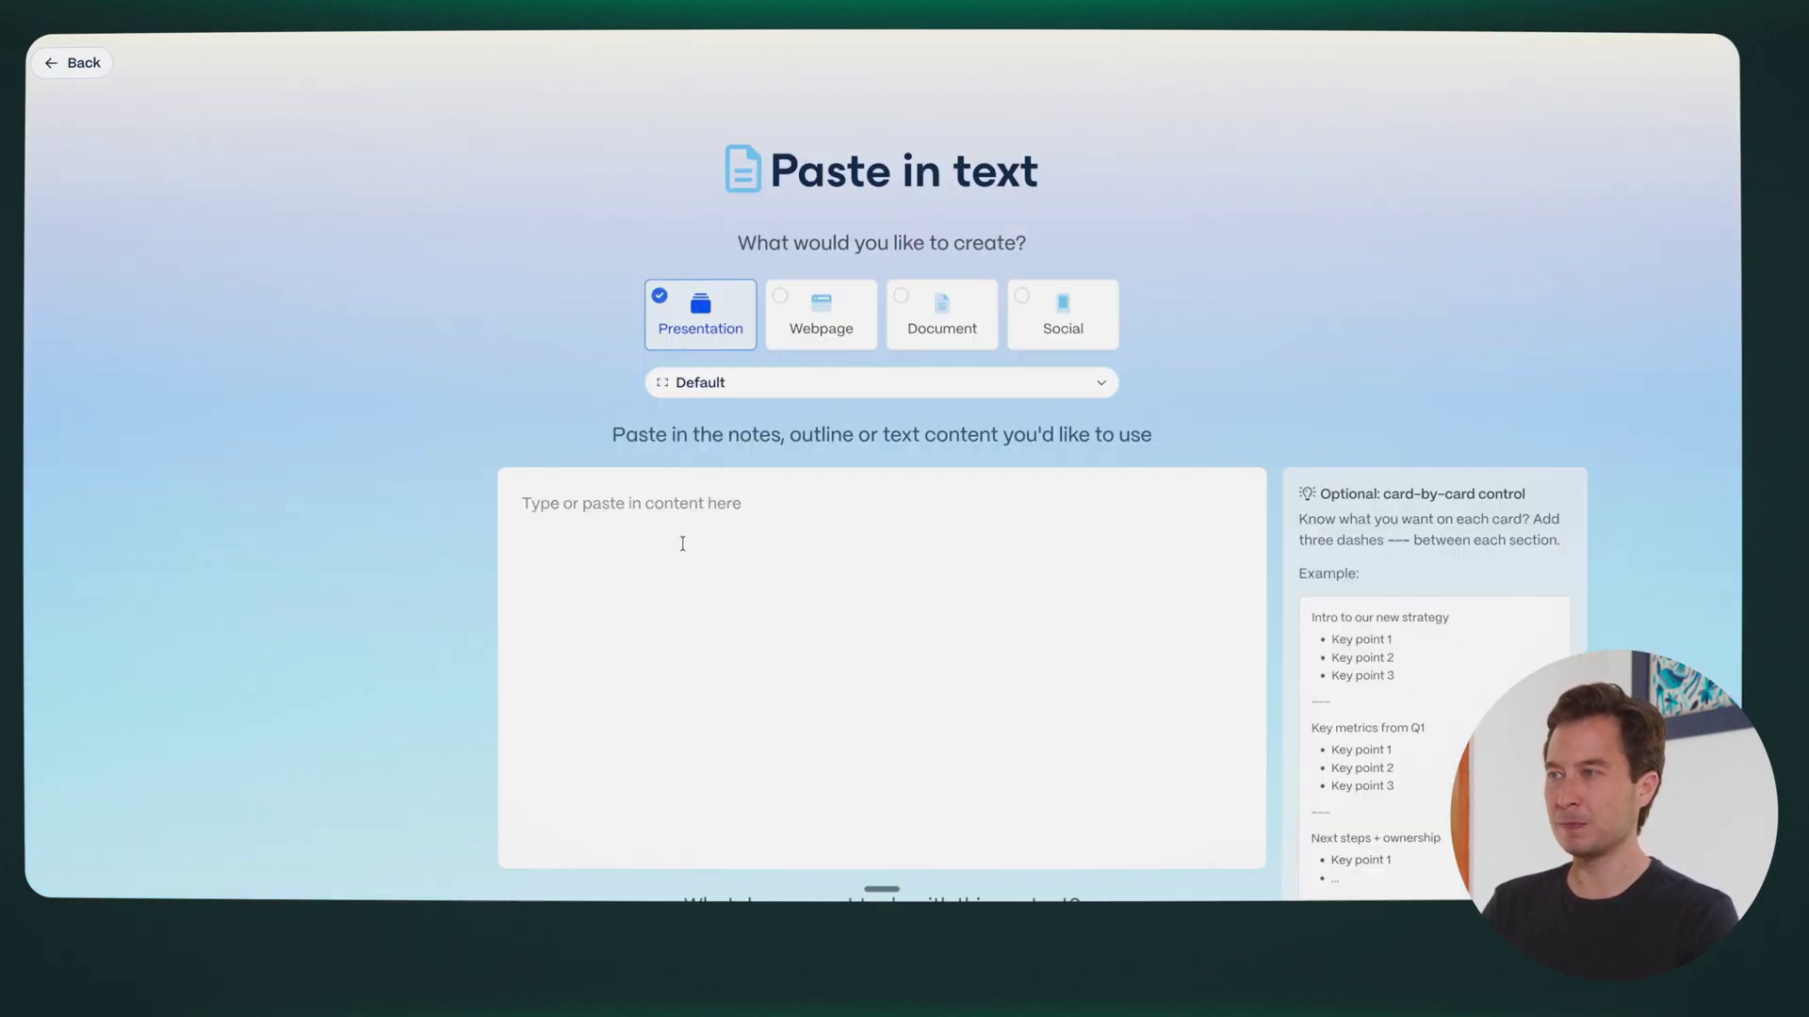
{"action": "key", "text": "ctrl+v"}
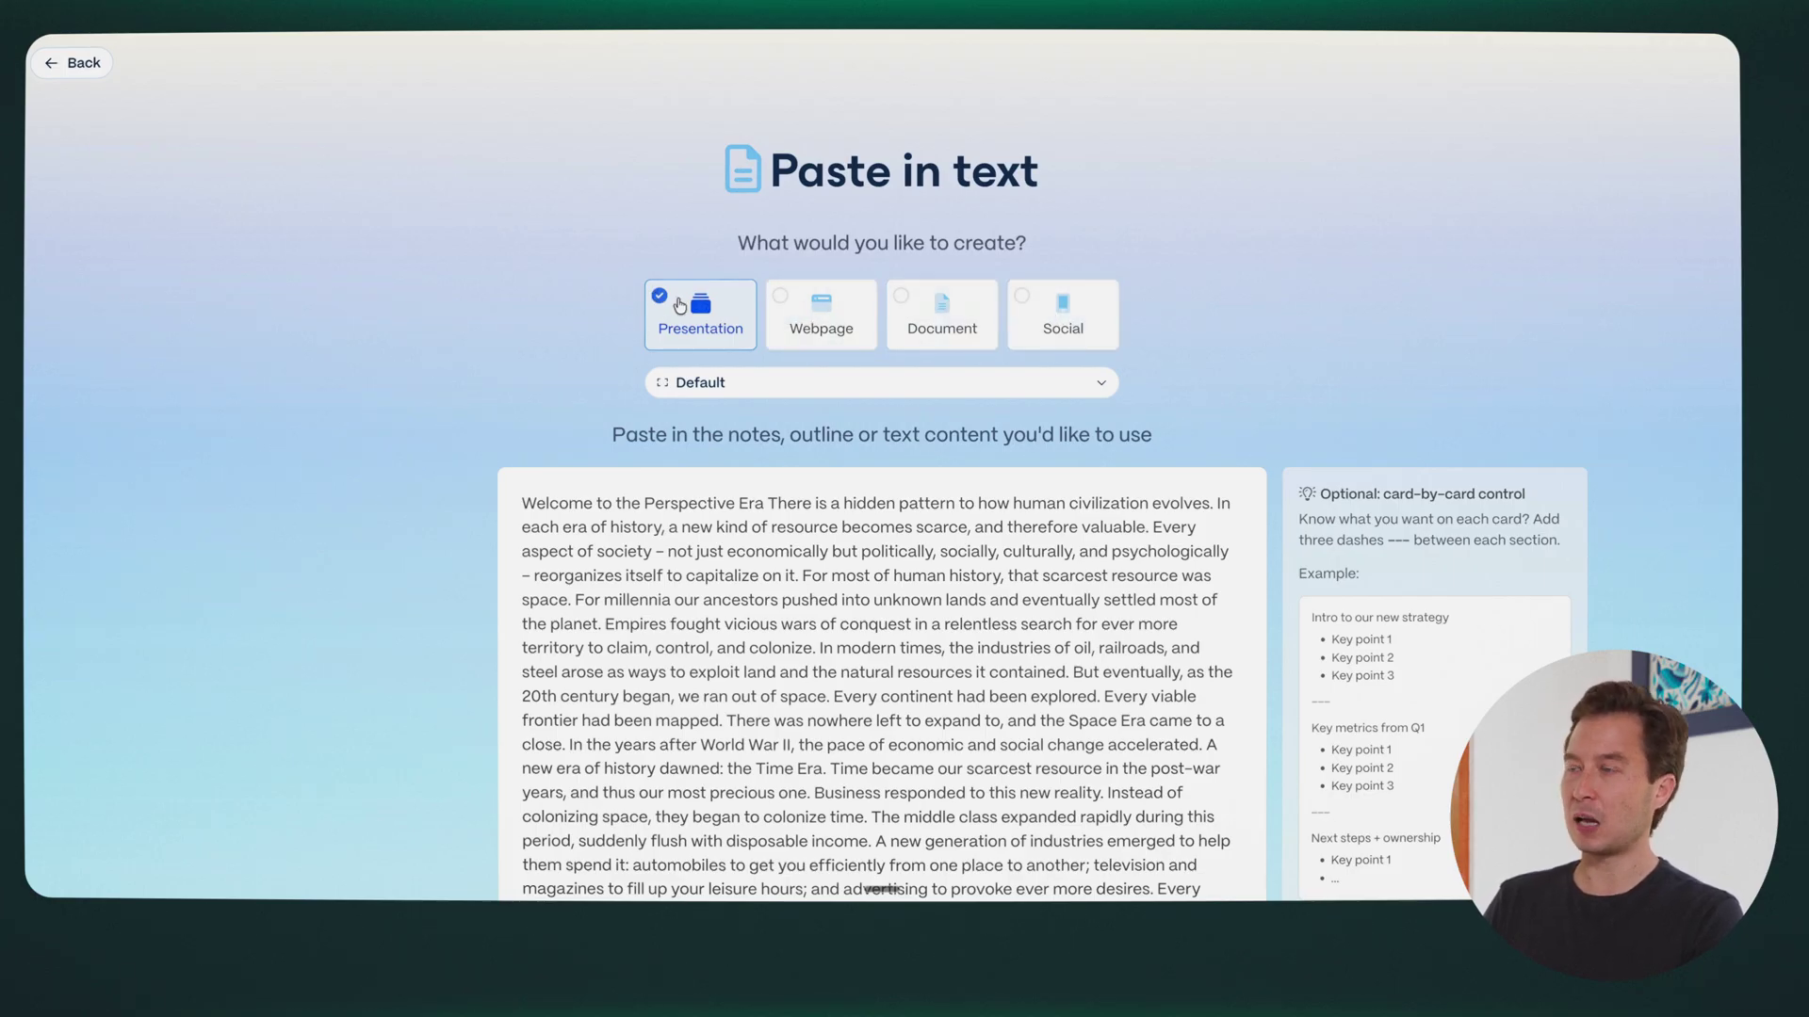
{"action": "left_click", "coordinate": [754, 382]}
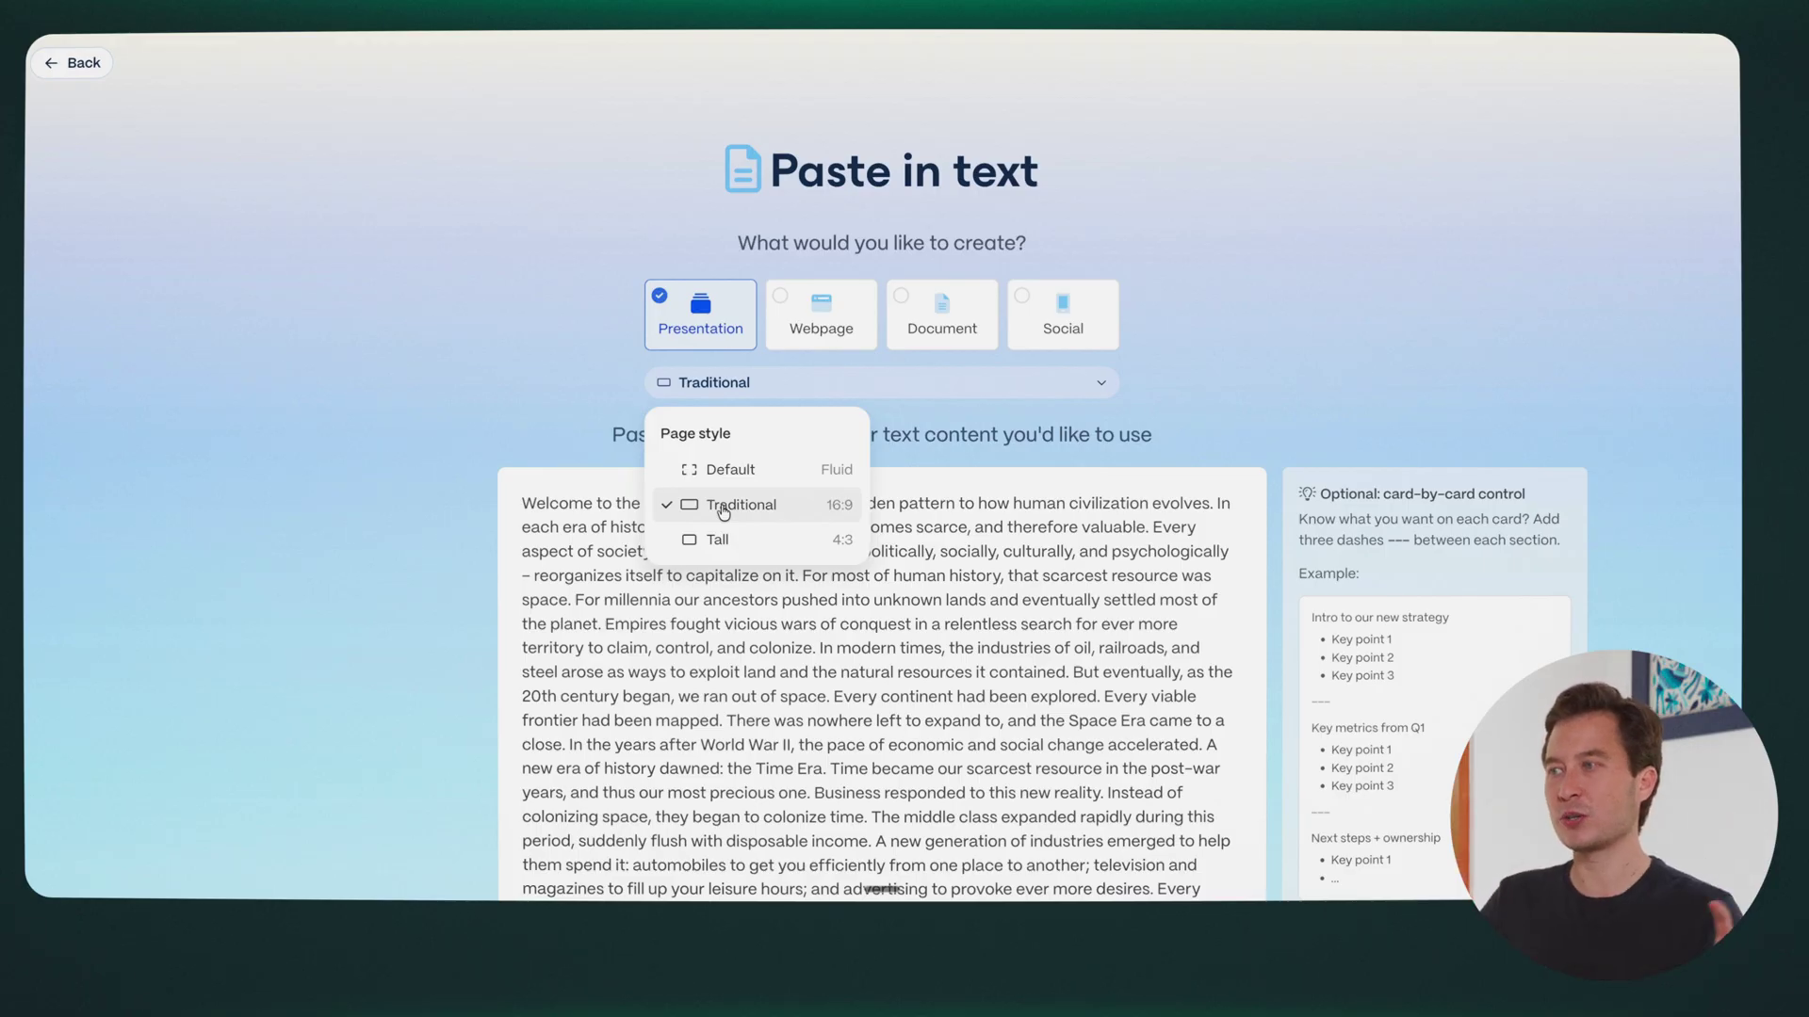
{"action": "left_click", "coordinate": [725, 508]}
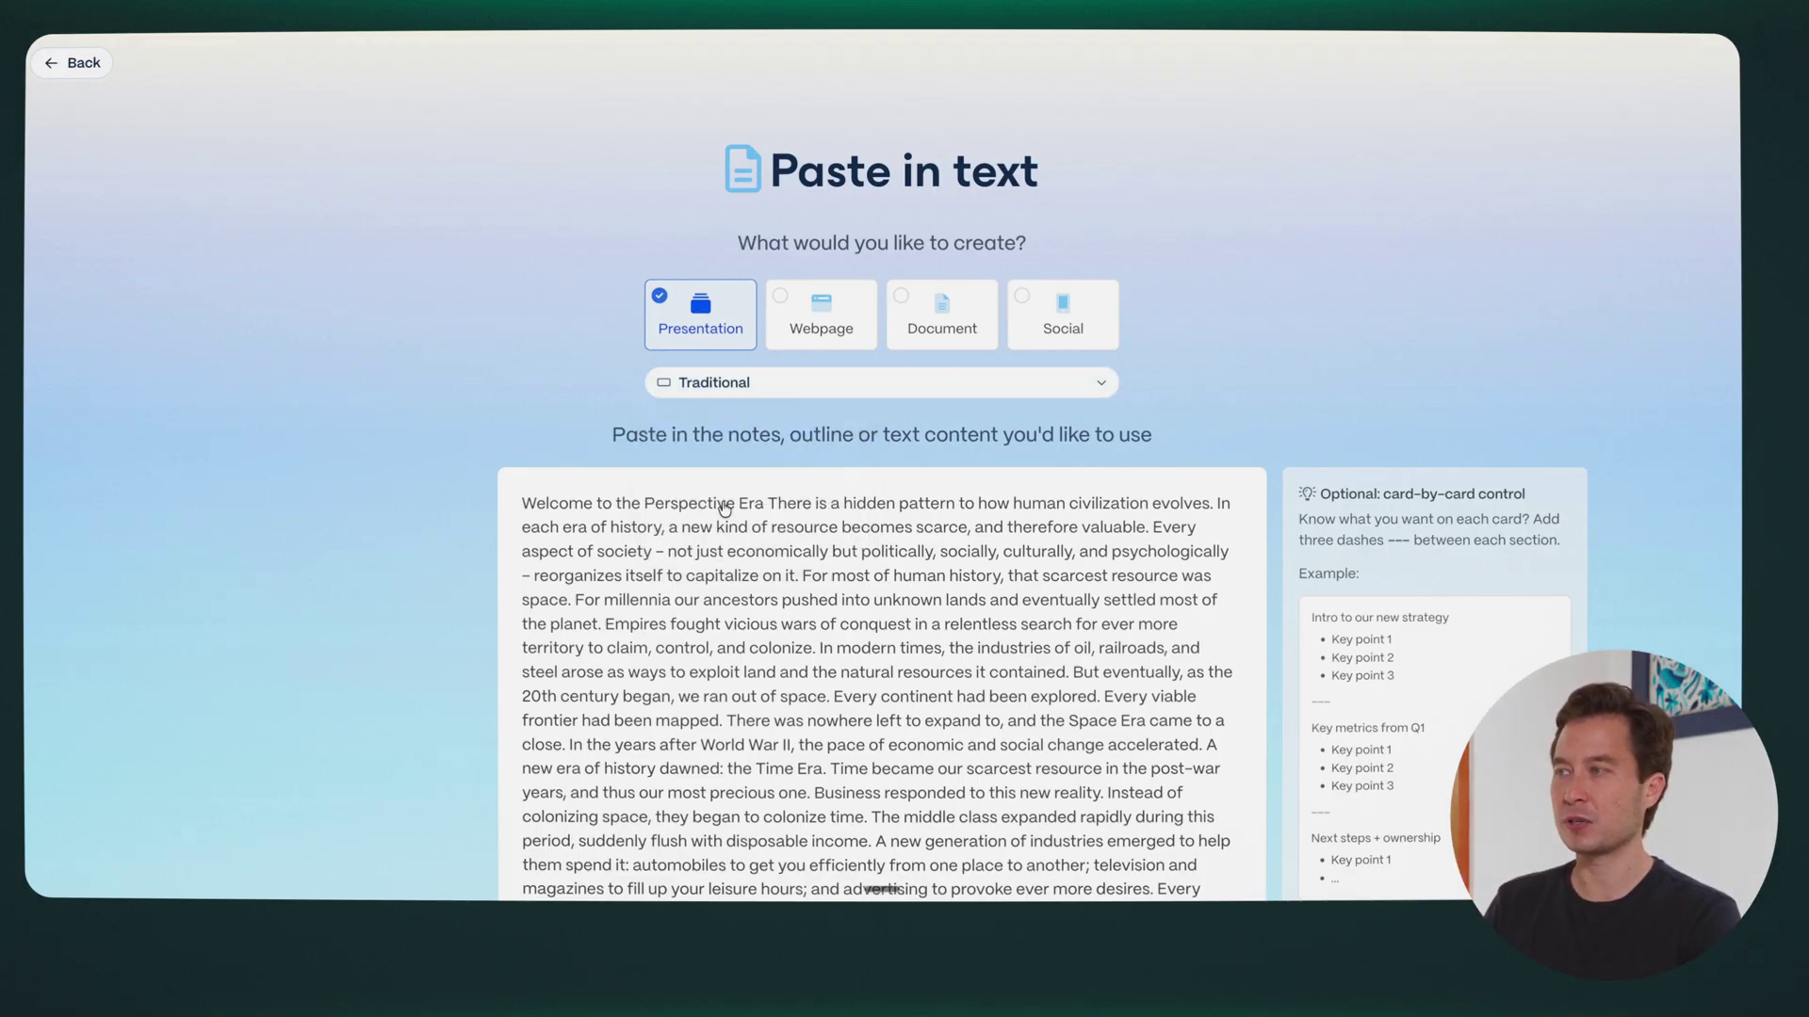
{"action": "scroll", "coordinate": [379, 452], "scroll_direction": "down", "scroll_amount": 6}
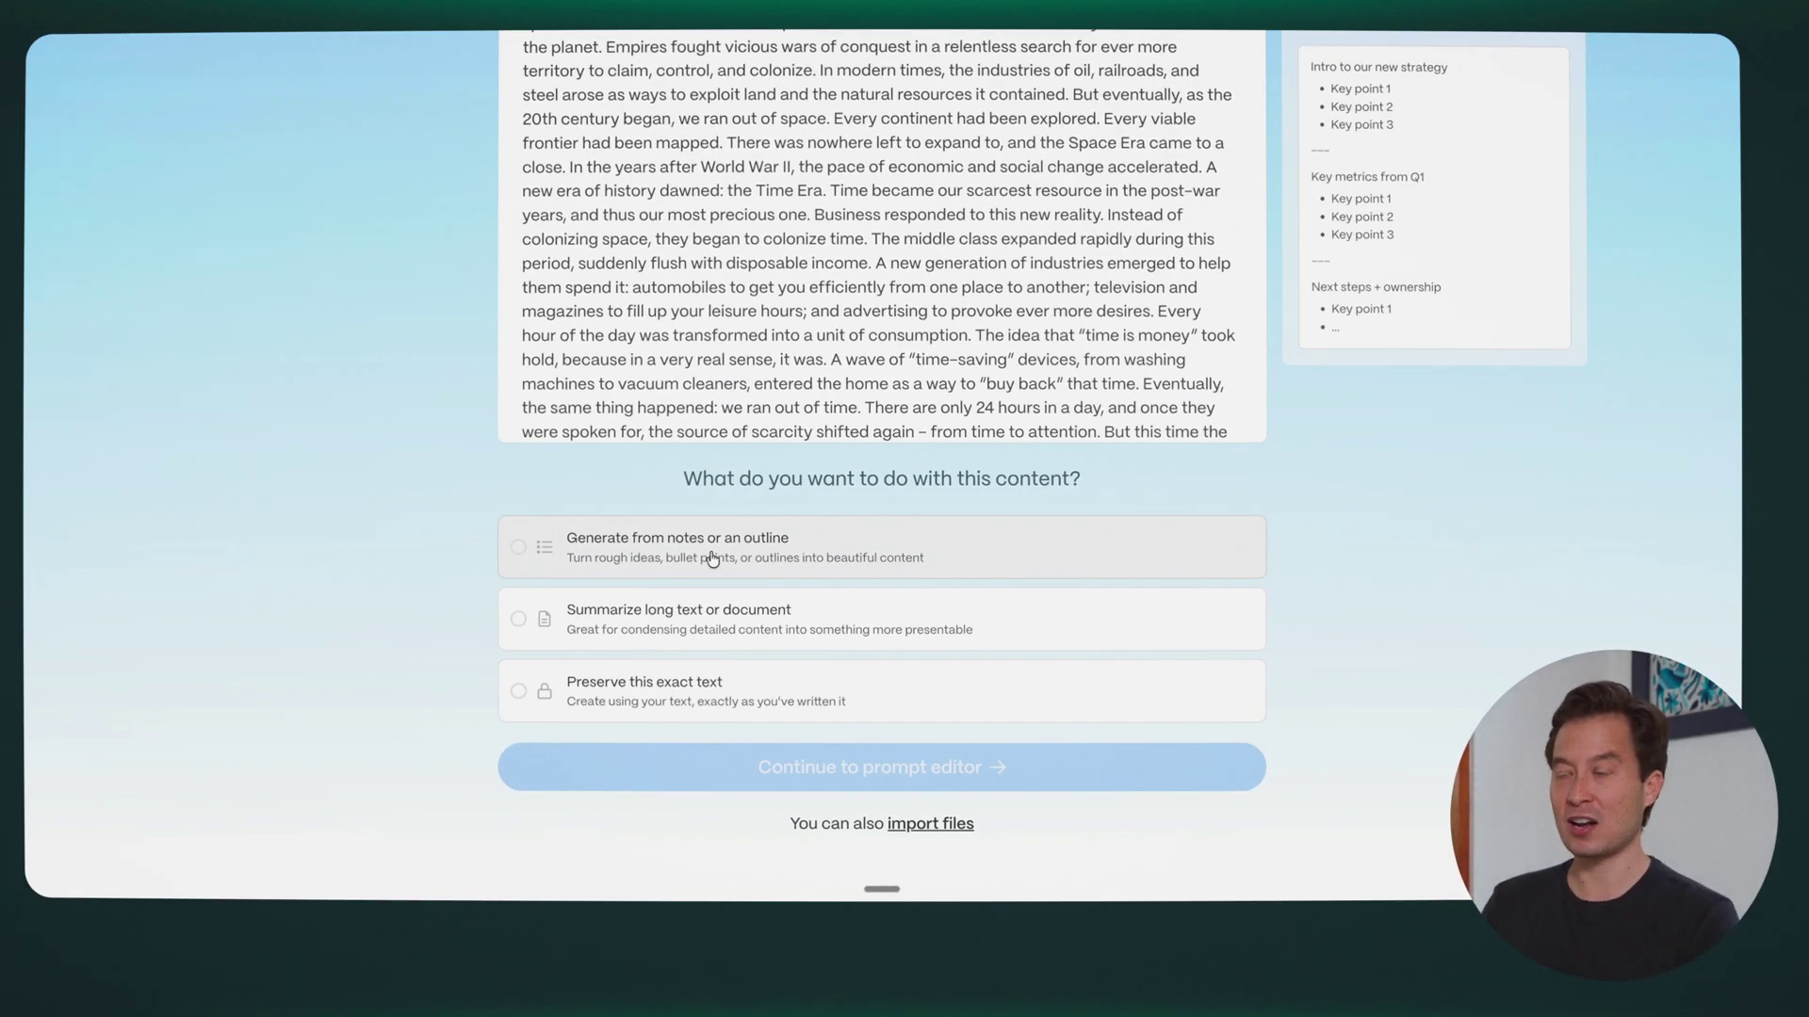
{"action": "left_click", "coordinate": [673, 553]}
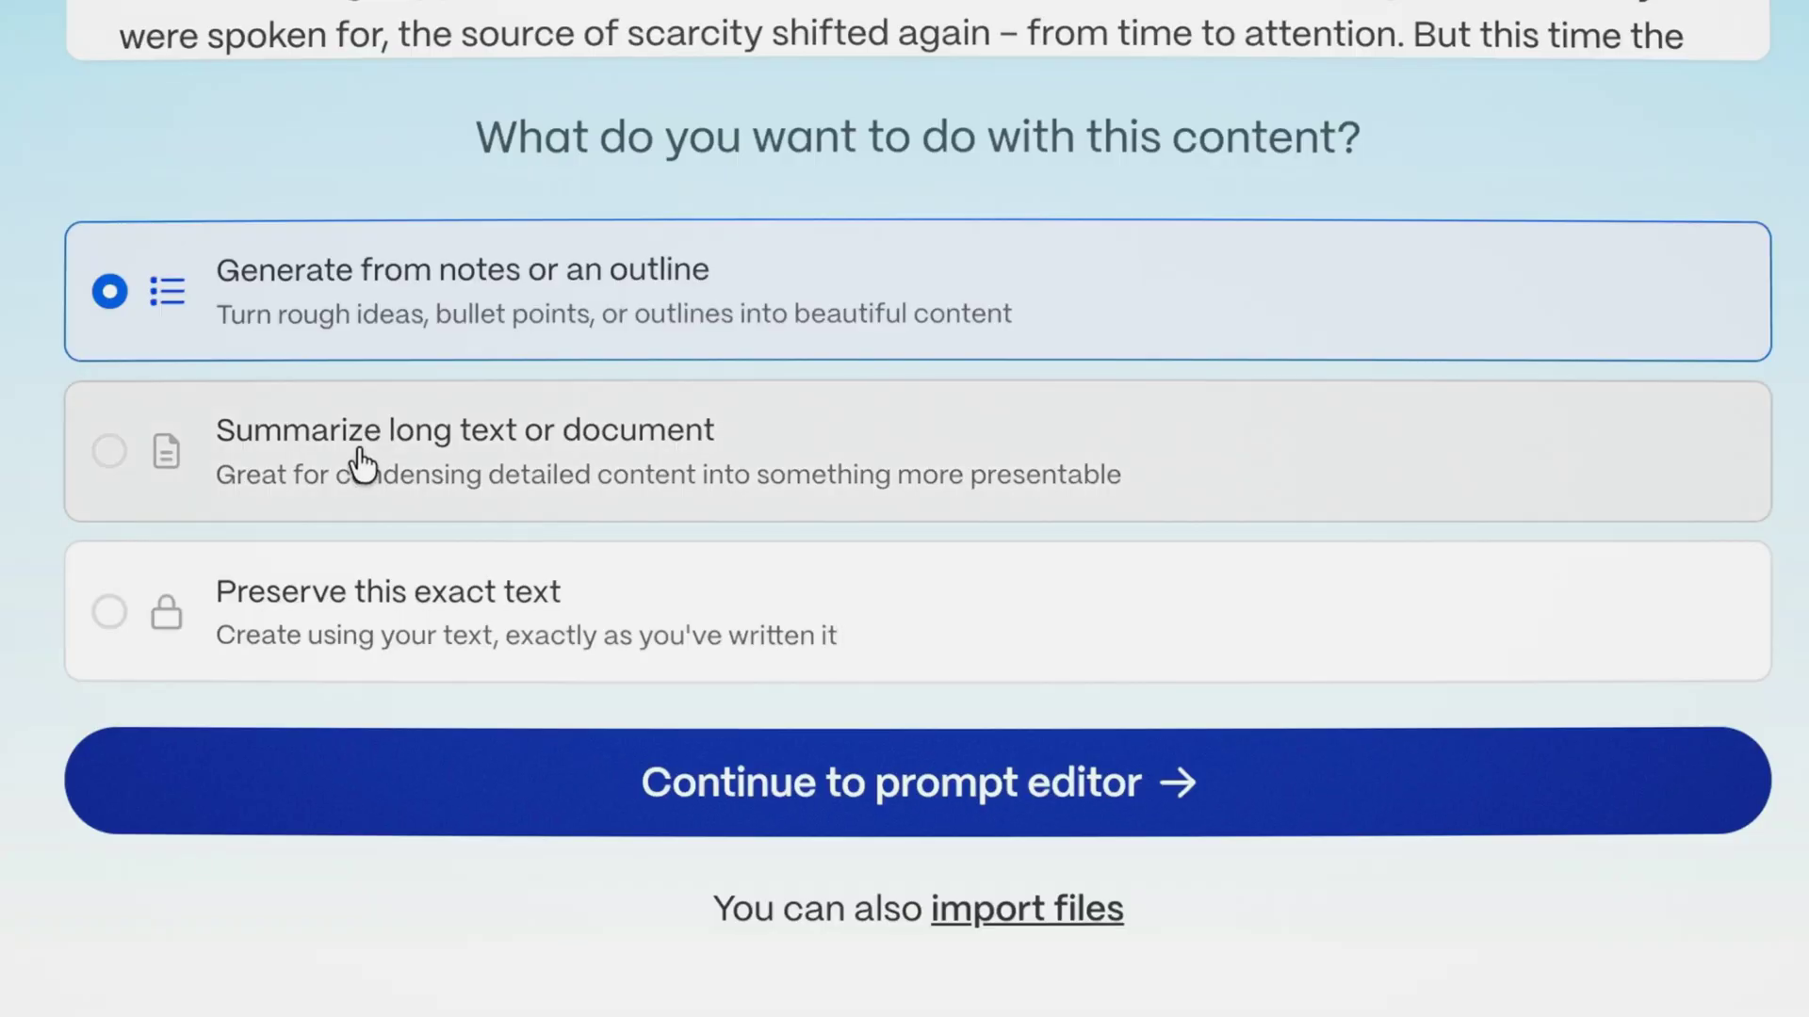
Switch the mode to Summarize long text or document and continue to the prompt editor.
{"action": "left_click", "coordinate": [360, 461]}
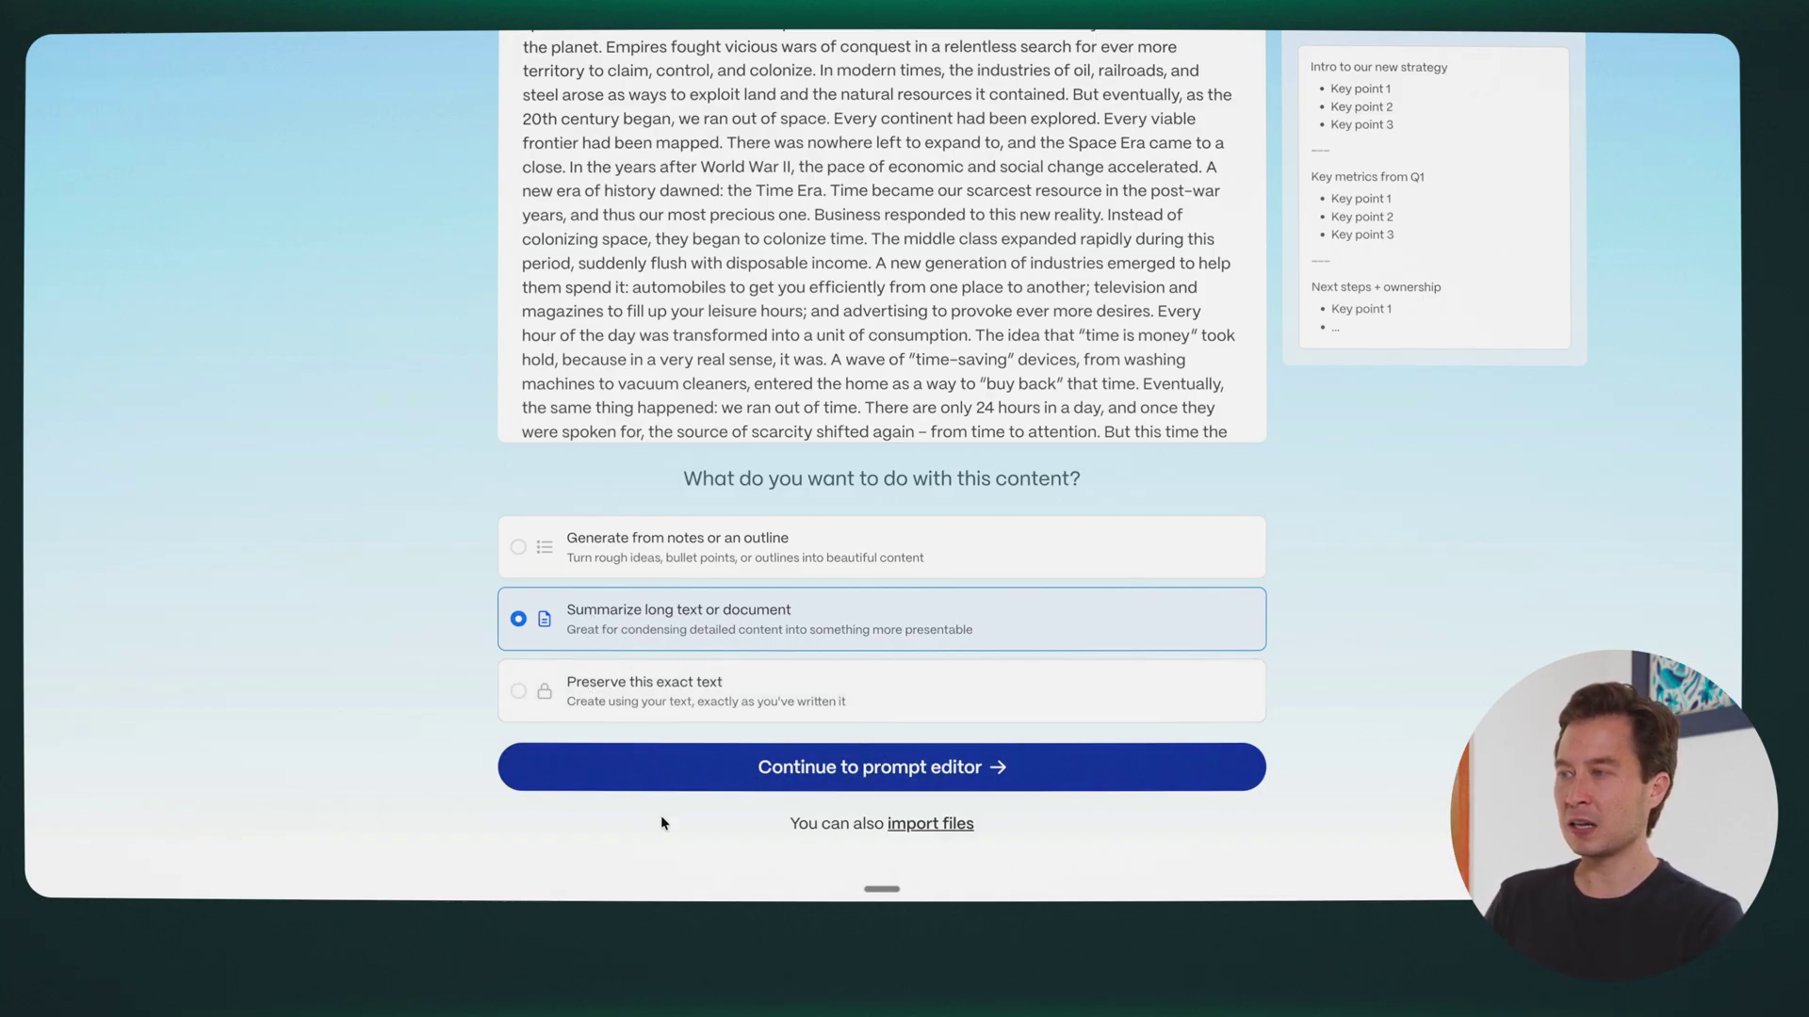
{"action": "left_click", "coordinate": [872, 775]}
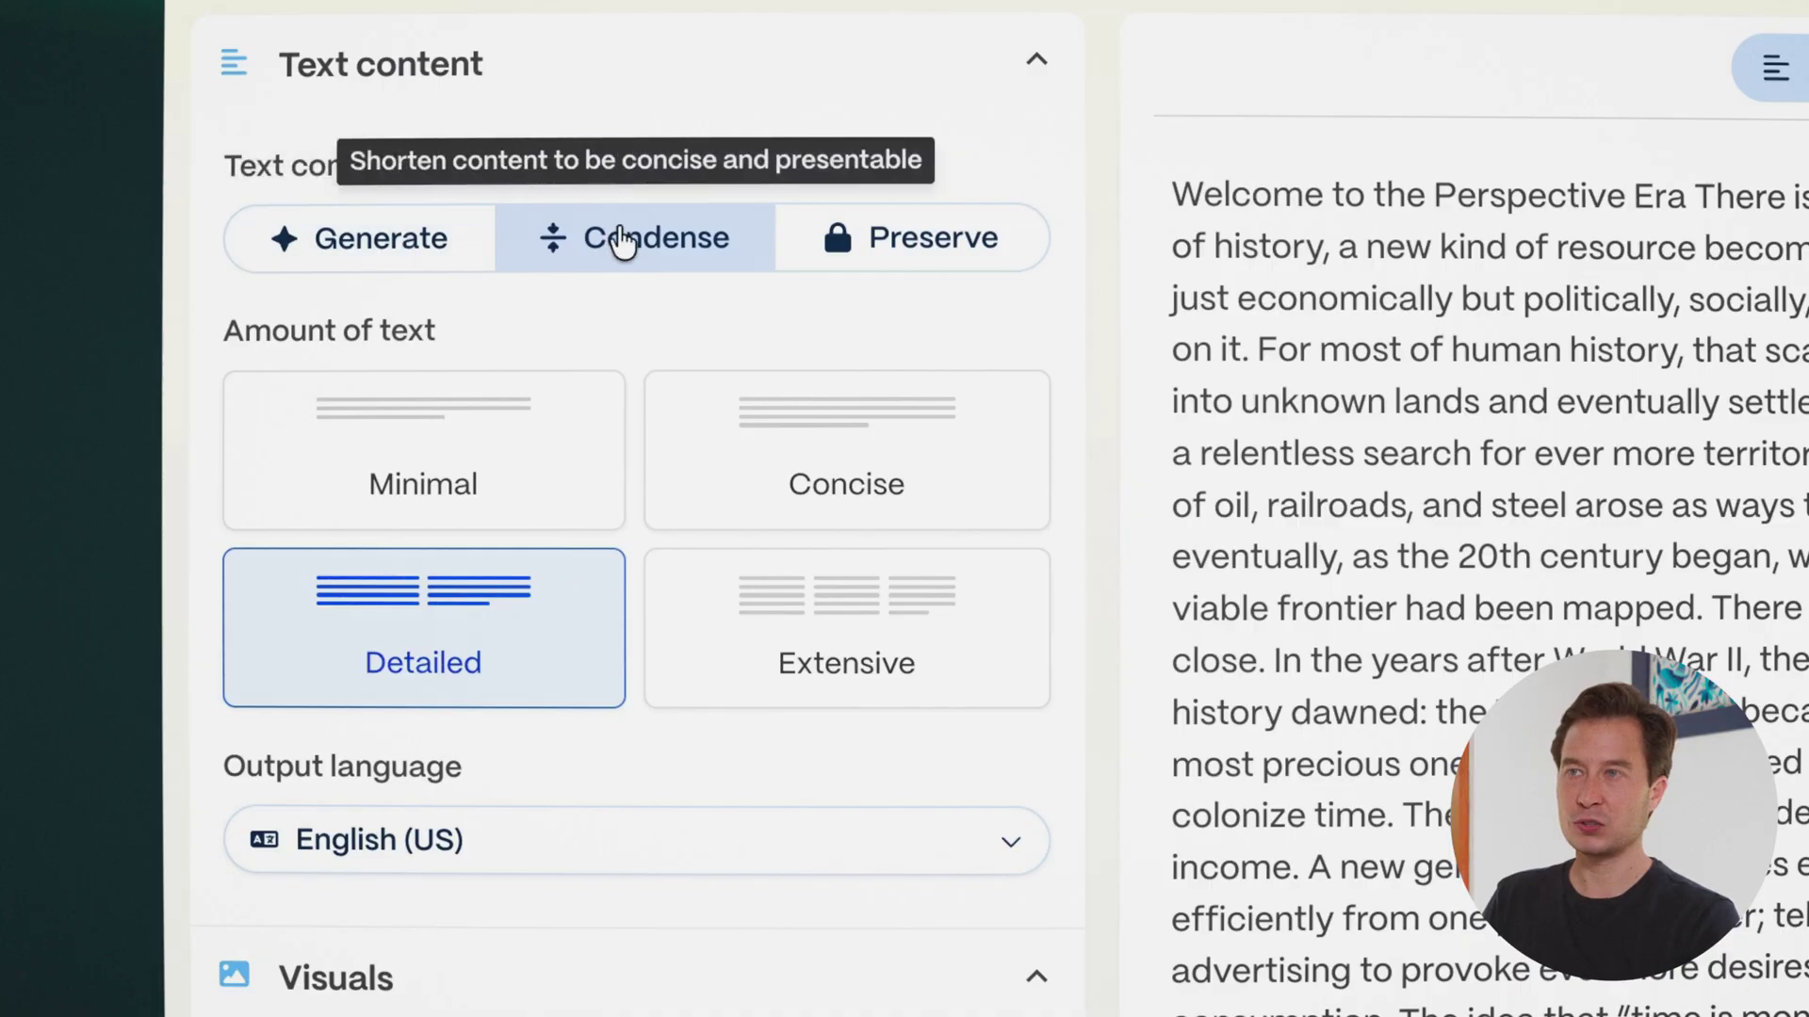
Try Minimal and Extensive, settle on Concise text amount, keeping English (US) output.
{"action": "scroll", "coordinate": [638, 178], "scroll_direction": "down", "scroll_amount": 2}
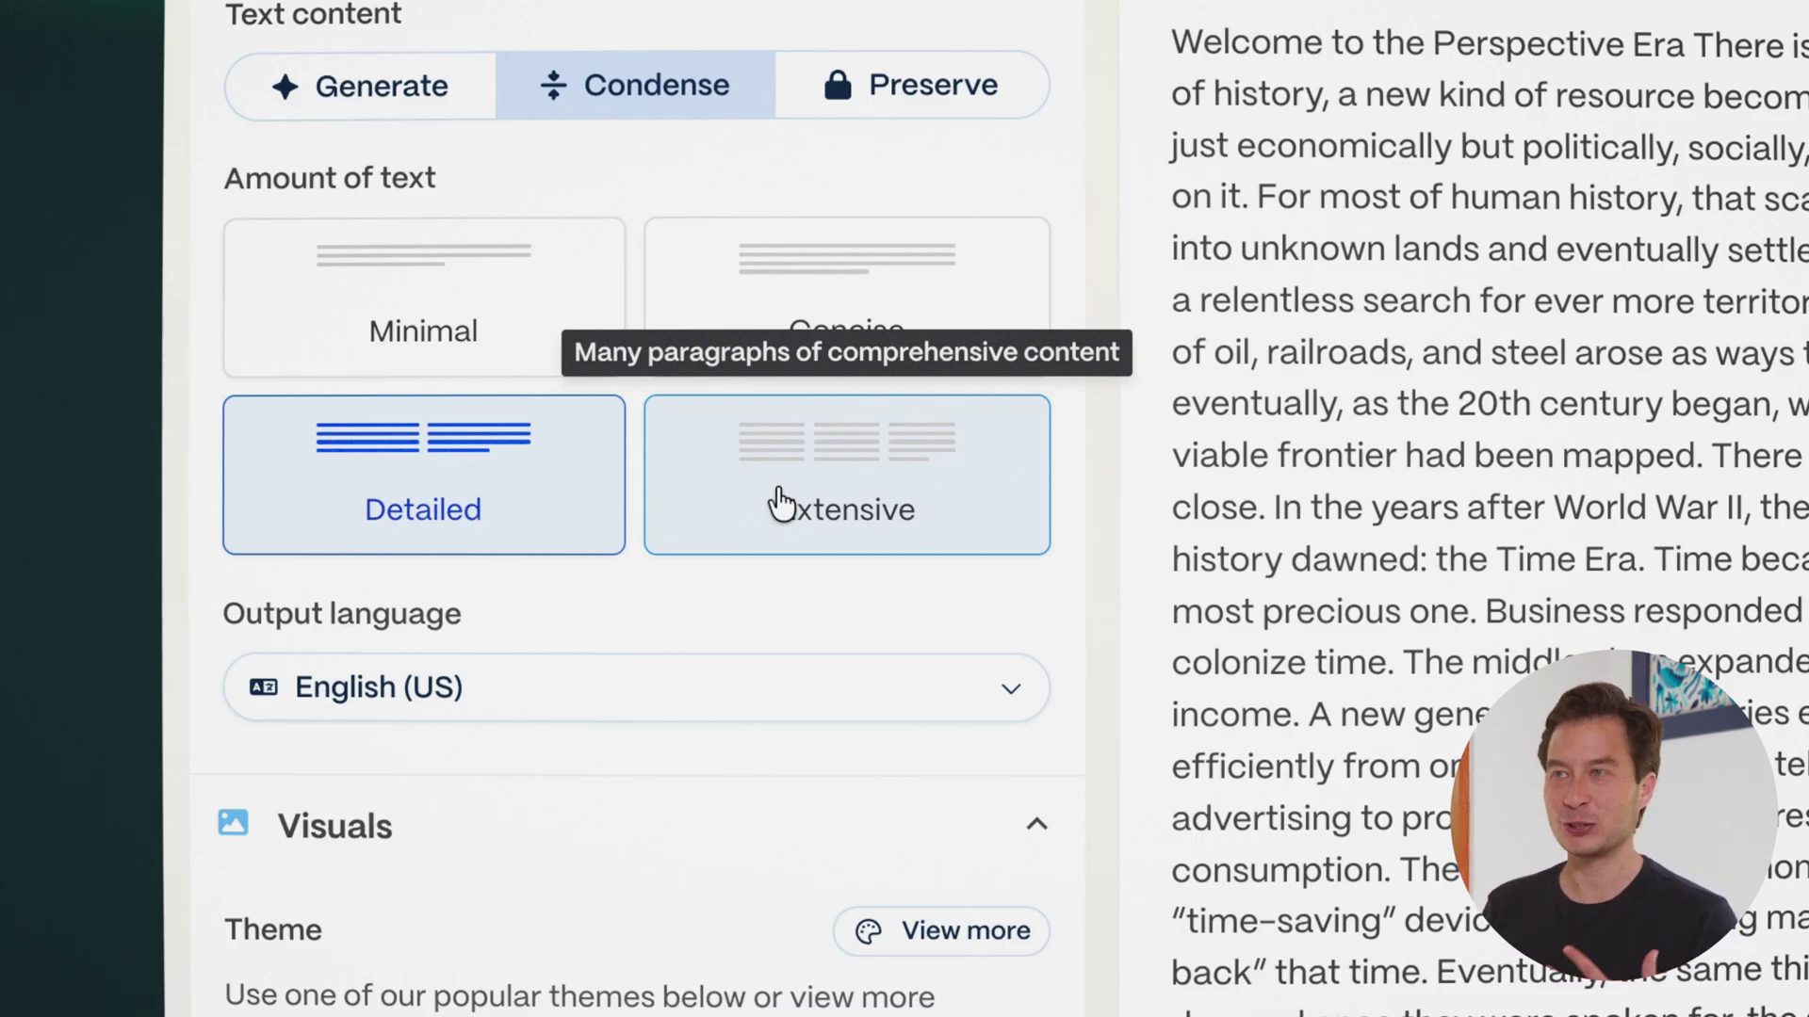
{"action": "left_click", "coordinate": [396, 286]}
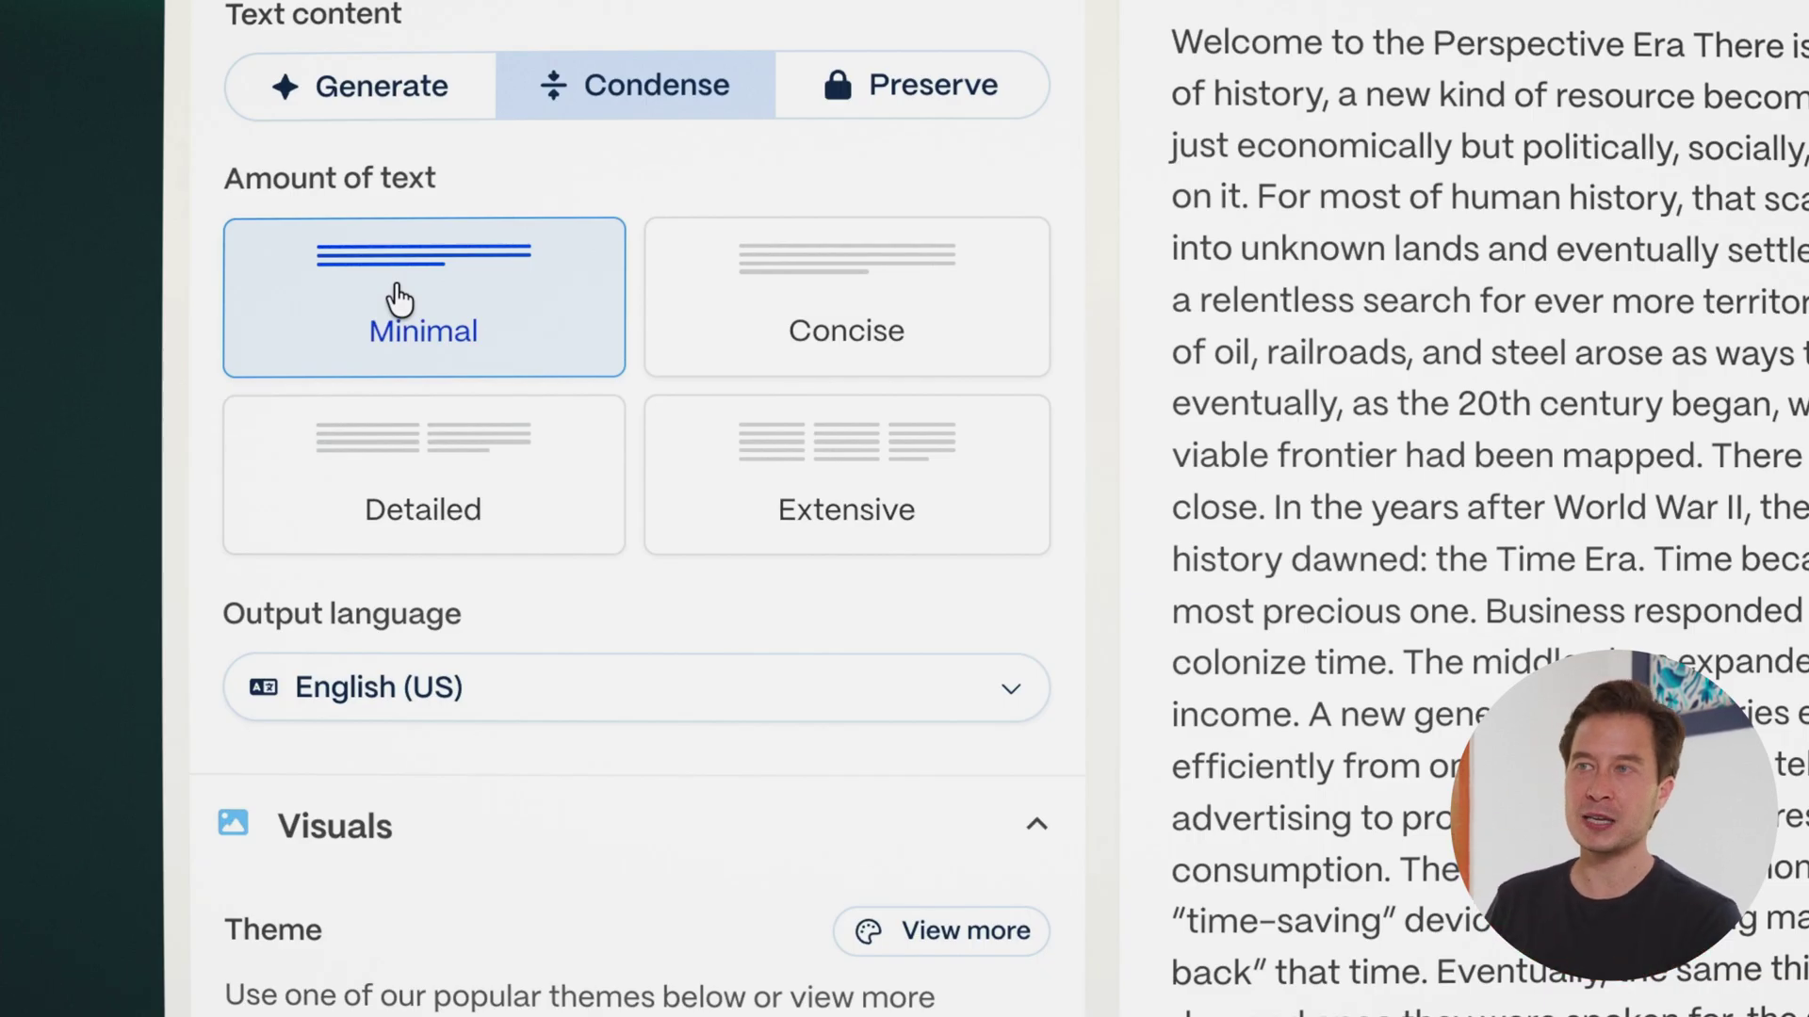
{"action": "left_click", "coordinate": [789, 448]}
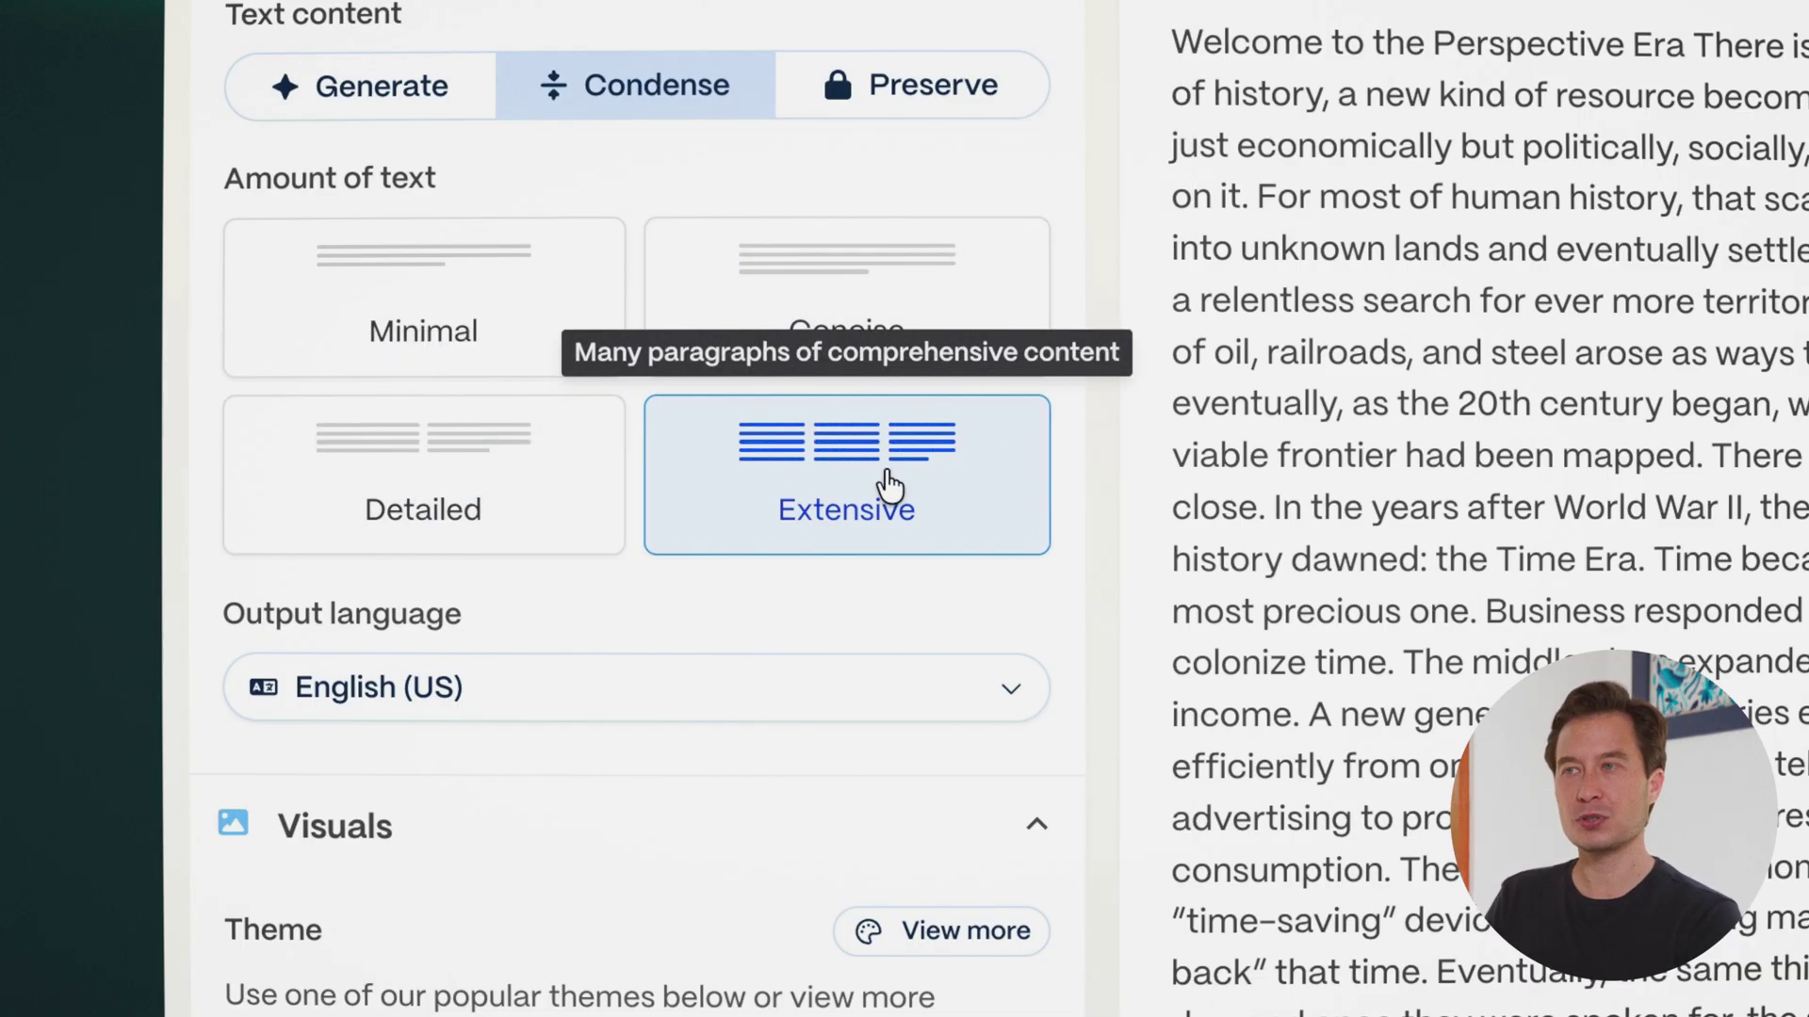
{"action": "left_click", "coordinate": [830, 298]}
{"action": "left_click", "coordinate": [538, 686]}
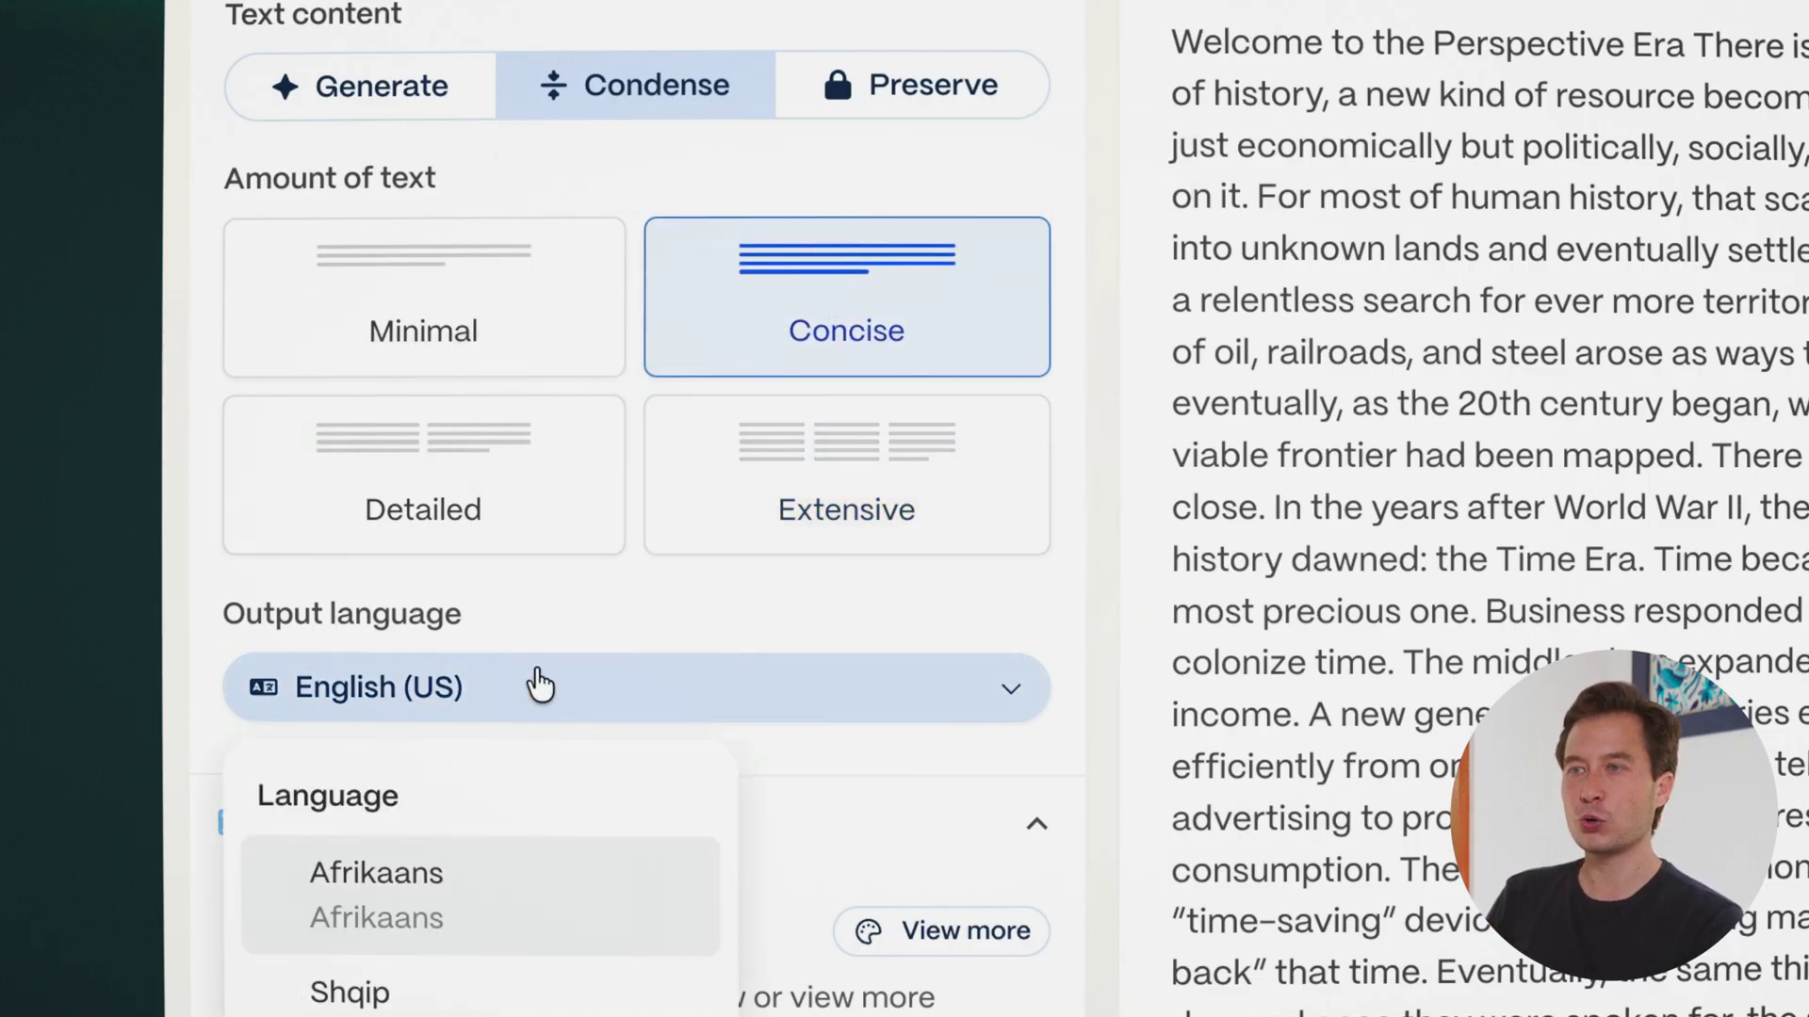
{"action": "left_click", "coordinate": [535, 605]}
{"action": "scroll", "coordinate": [626, 824], "scroll_direction": "down", "scroll_amount": 5}
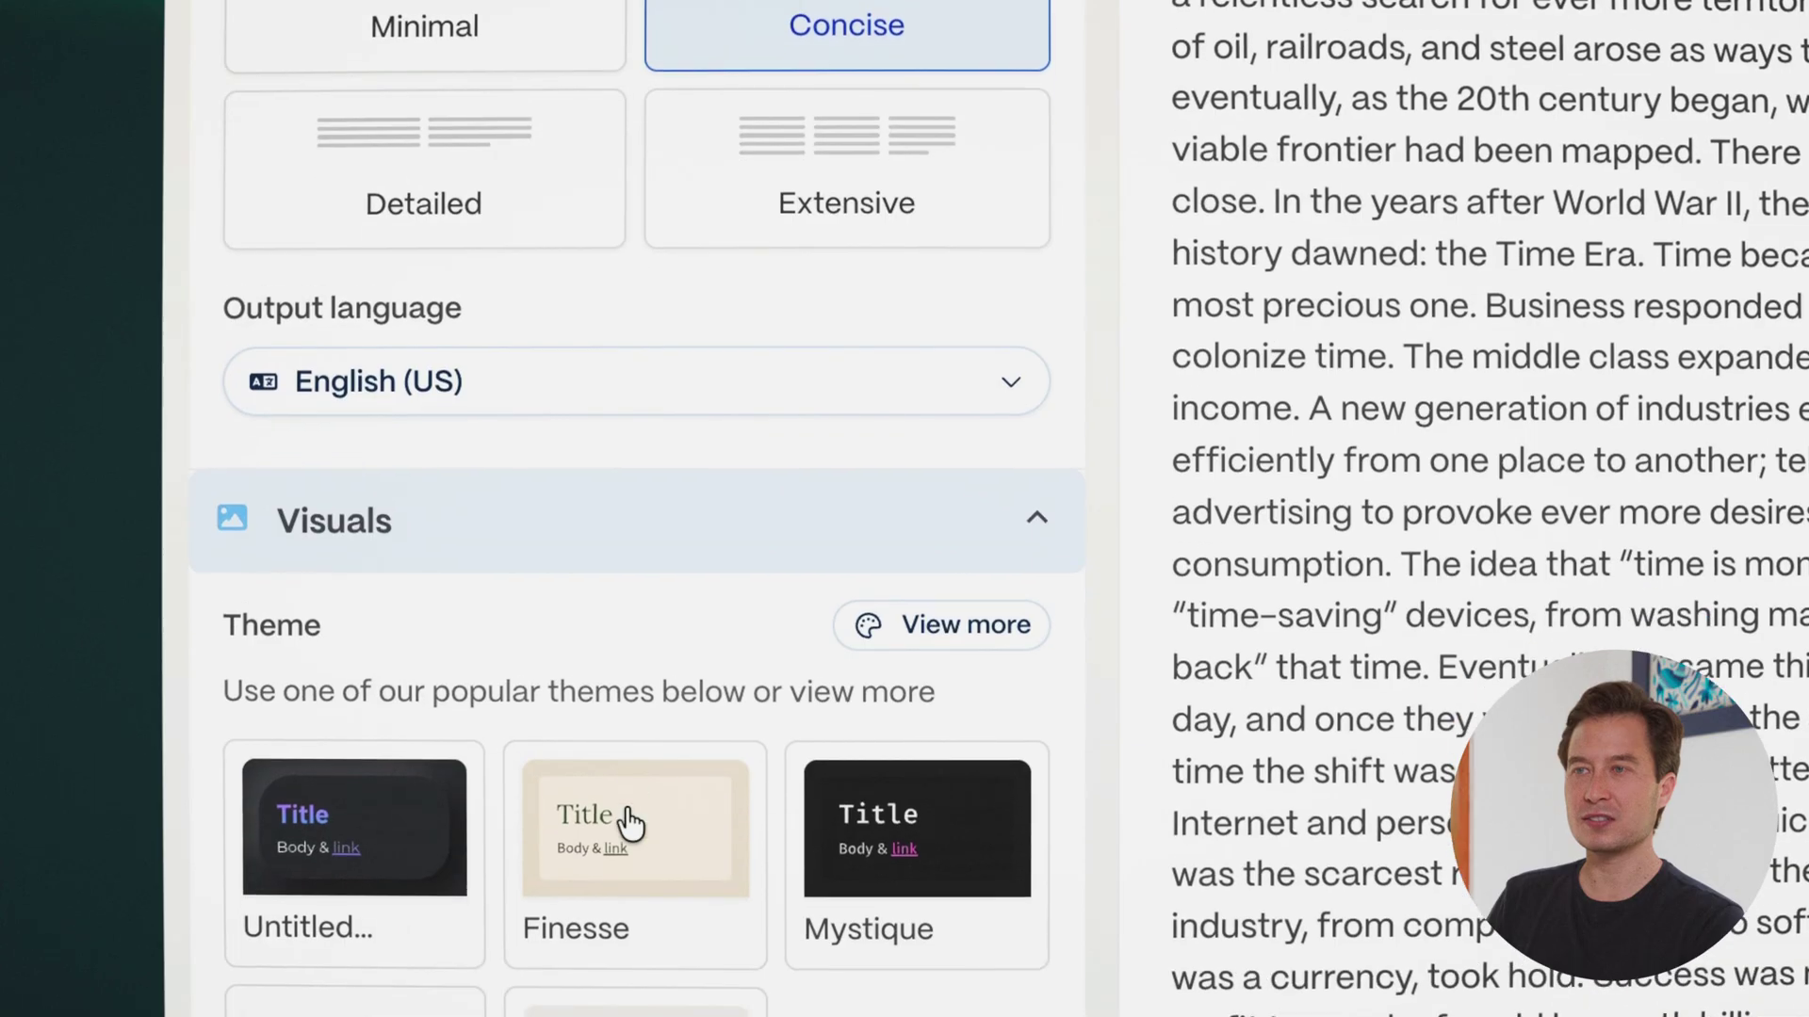
Apply the custom theme The Annual Review from the full theme gallery.
{"action": "left_click", "coordinate": [633, 735]}
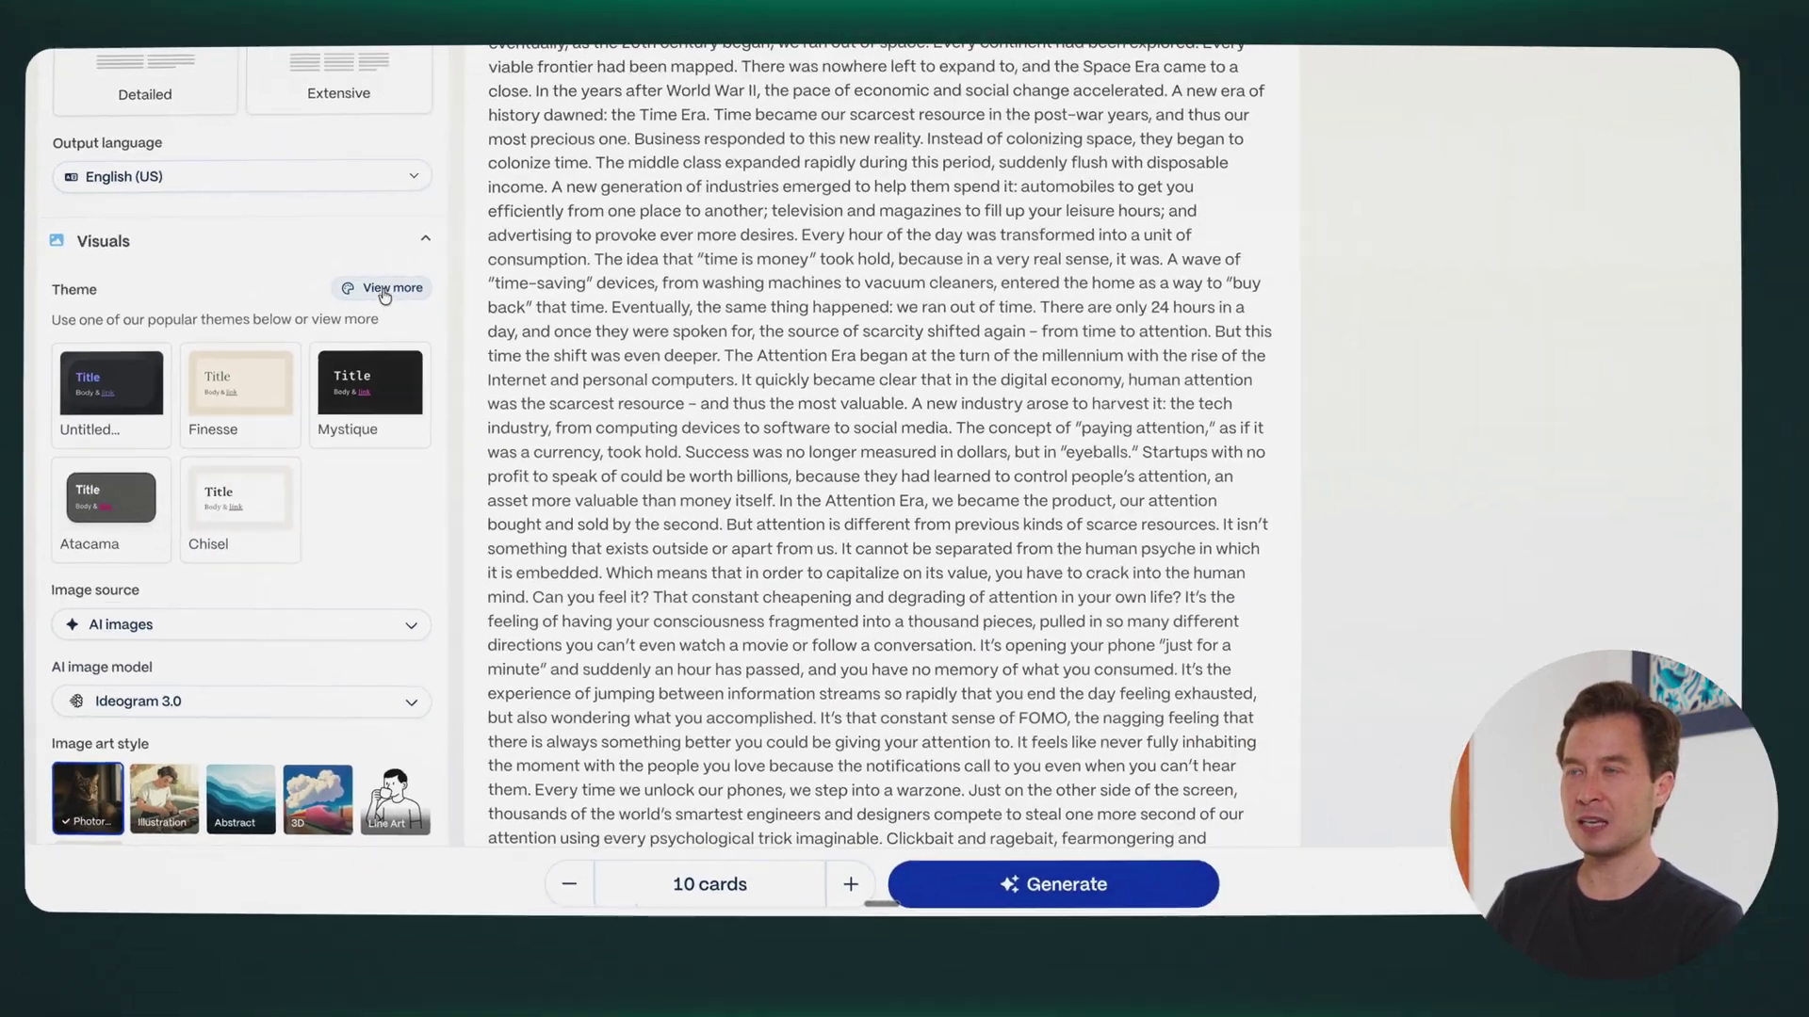
{"action": "left_click", "coordinate": [375, 290]}
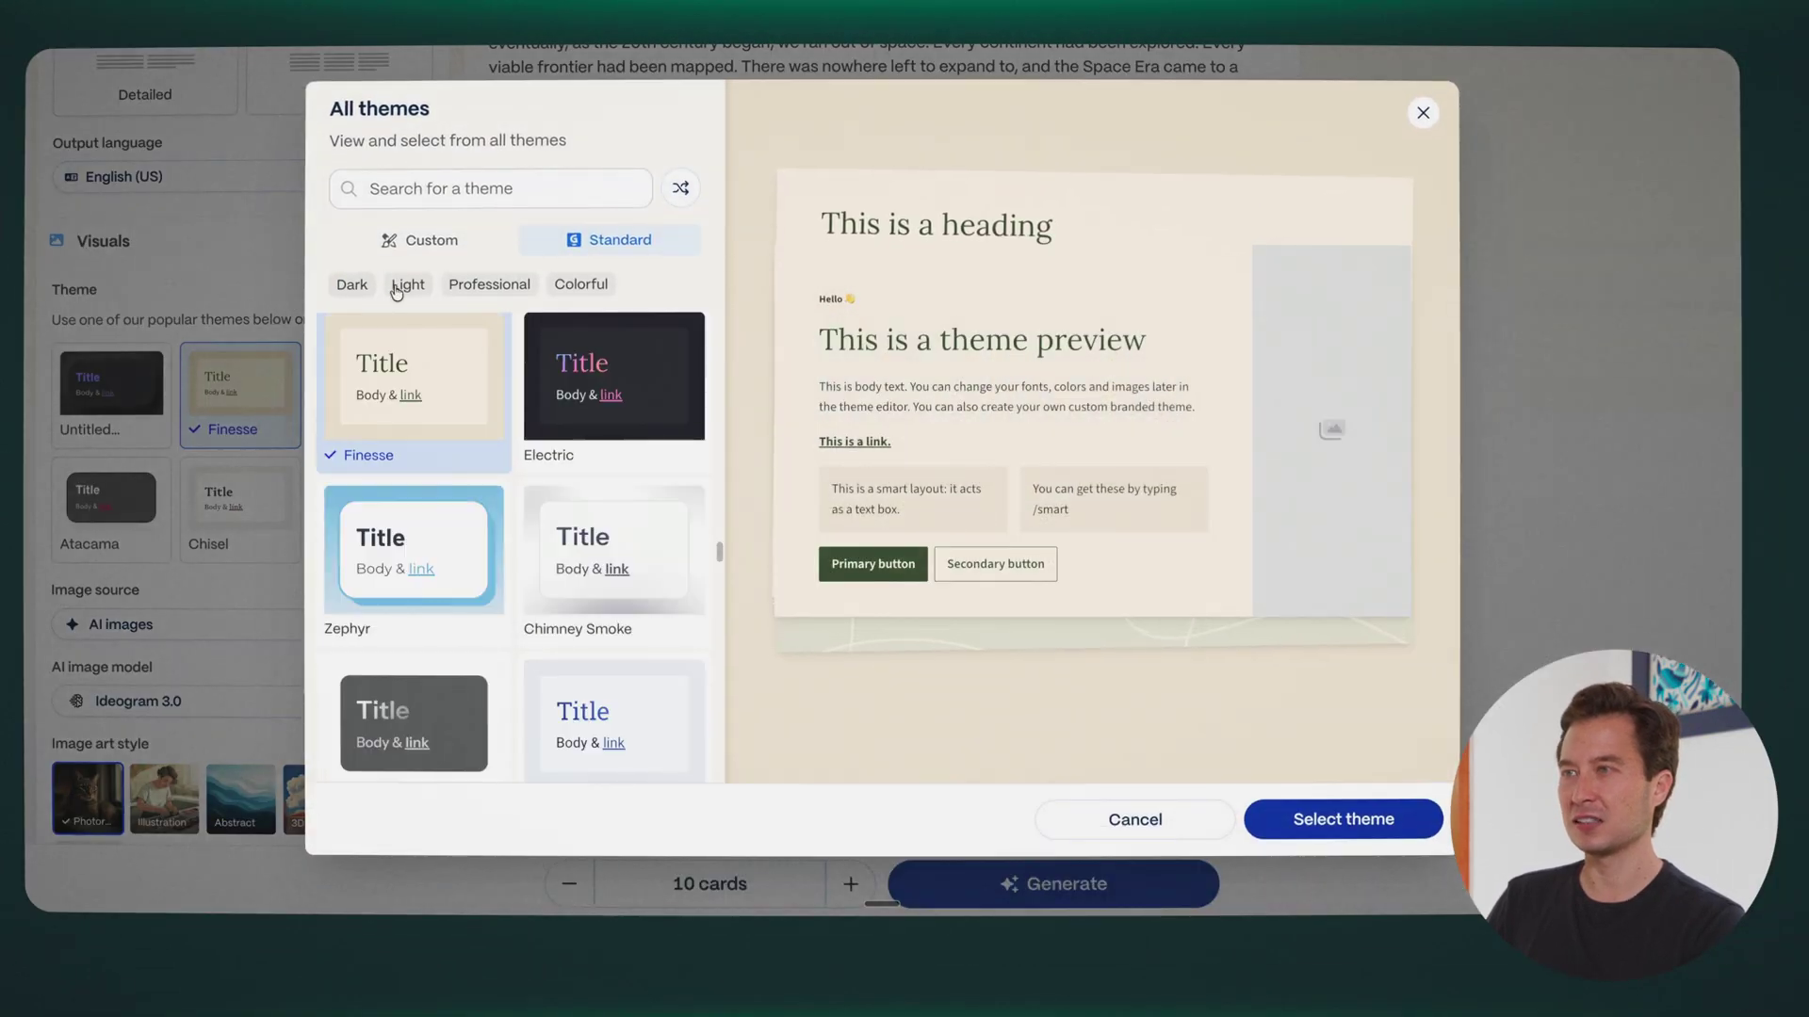
{"action": "left_click", "coordinate": [418, 243]}
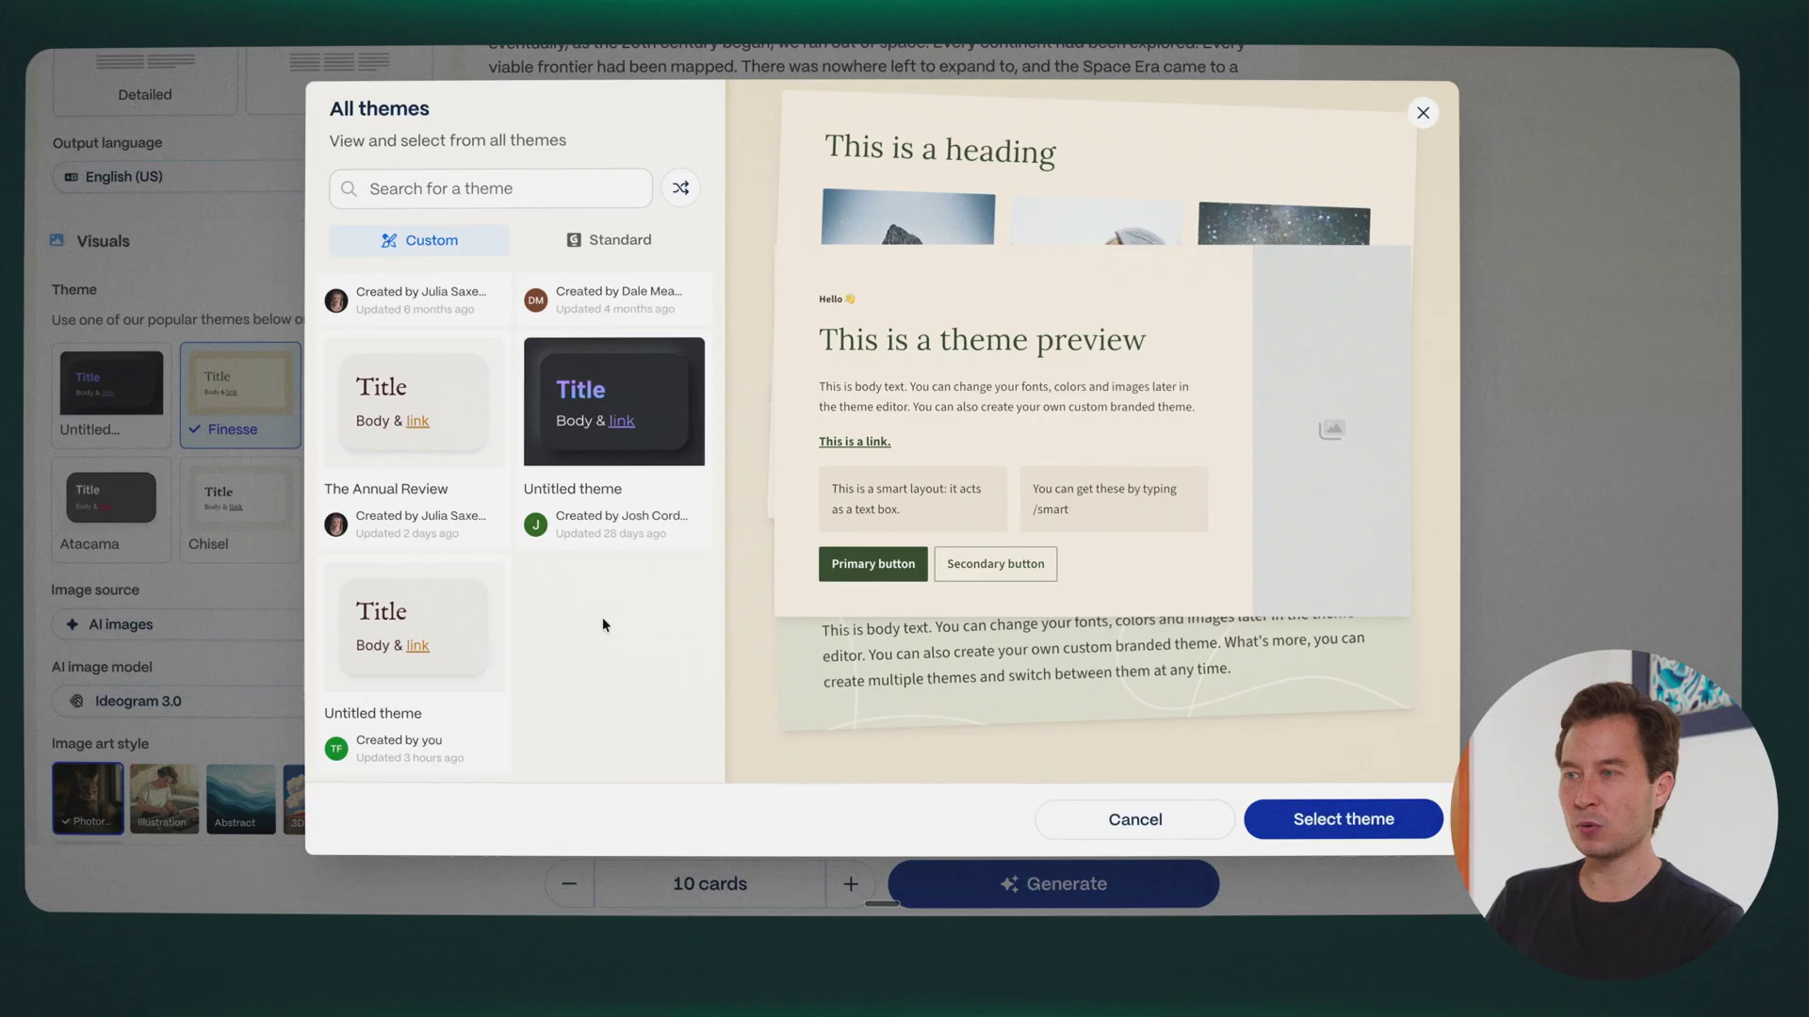
{"action": "left_click", "coordinate": [428, 399]}
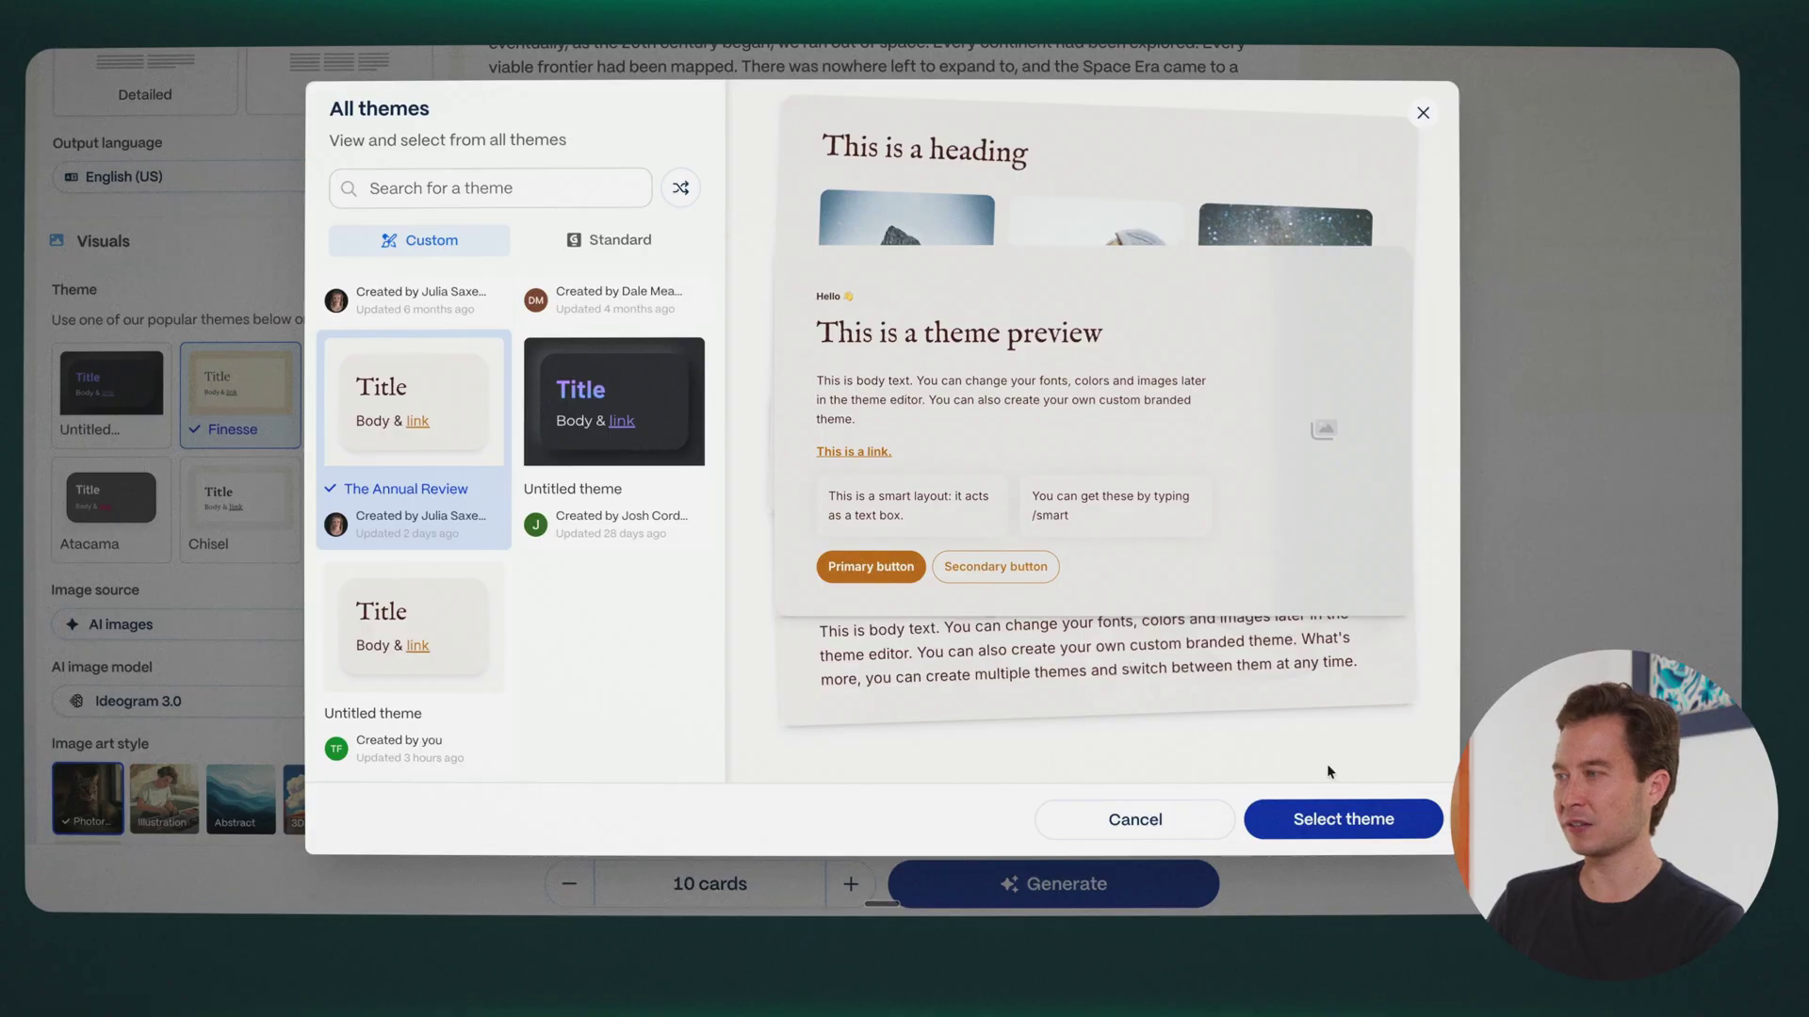
{"action": "left_click", "coordinate": [1352, 821]}
Review the image source and AI image model options, keeping AI images from Ideogram 3.0.
{"action": "left_click", "coordinate": [141, 625]}
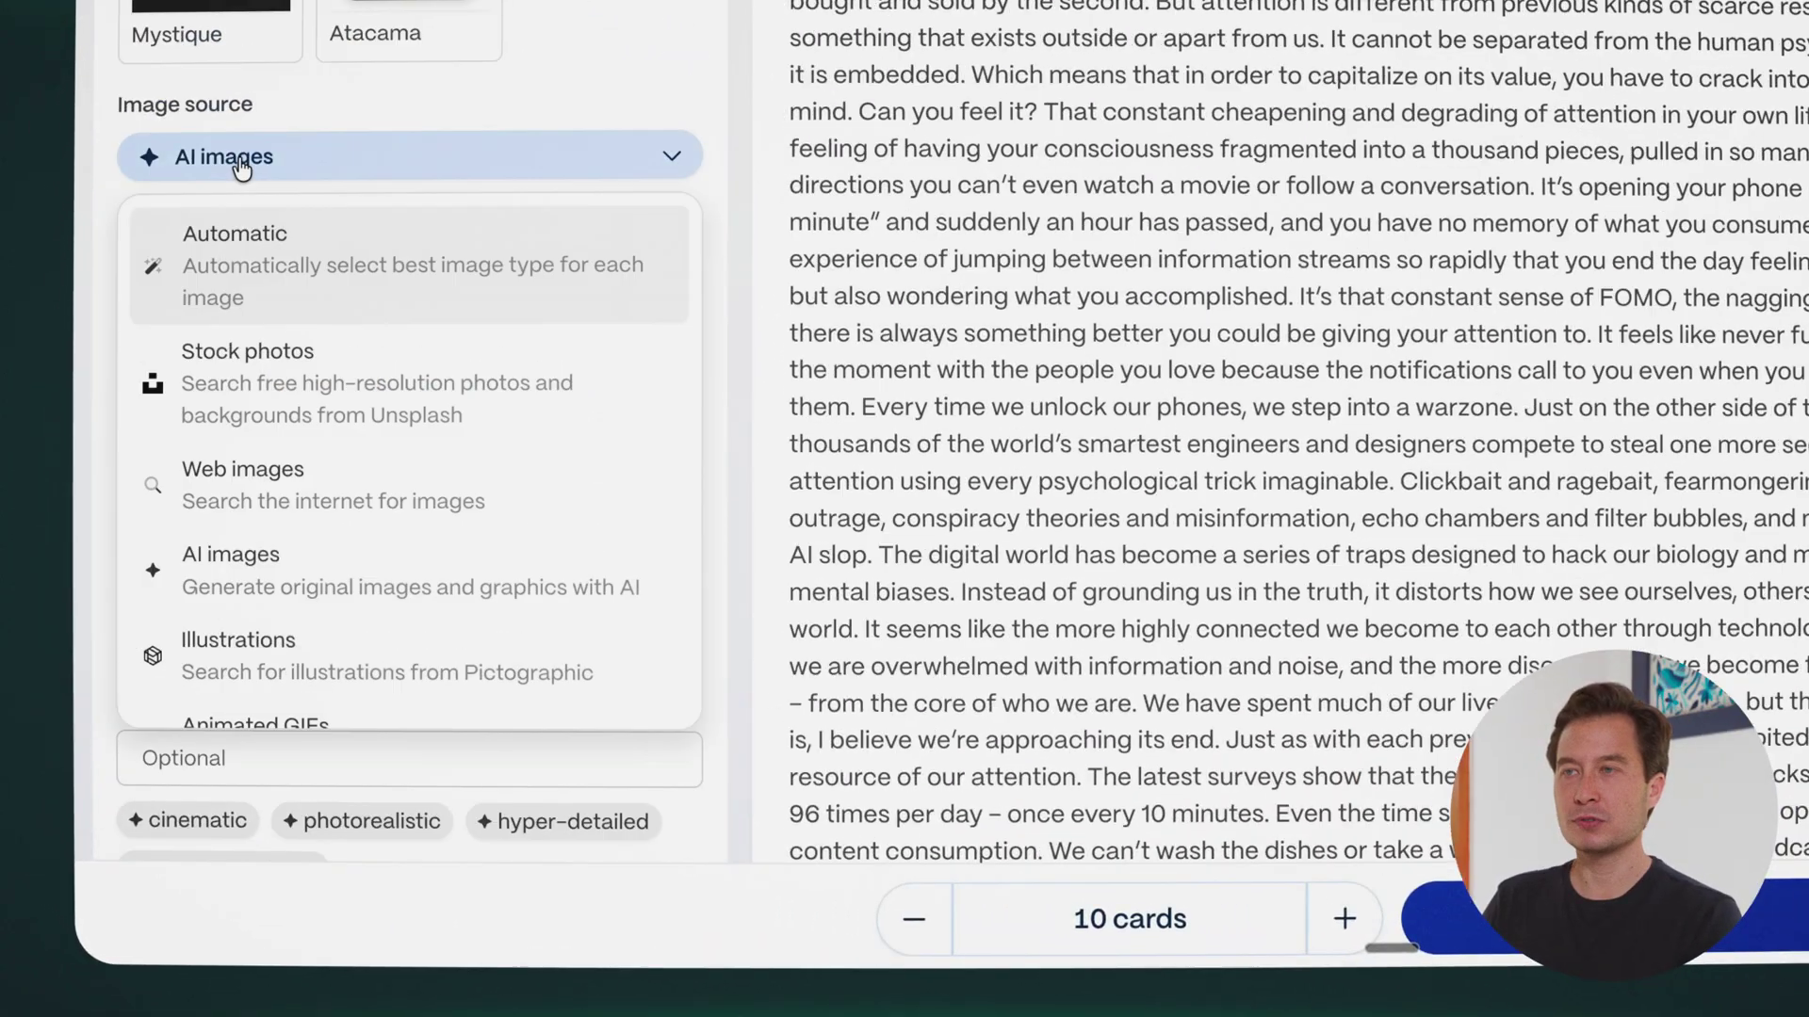
{"action": "scroll", "coordinate": [351, 578], "scroll_direction": "down", "scroll_amount": 5}
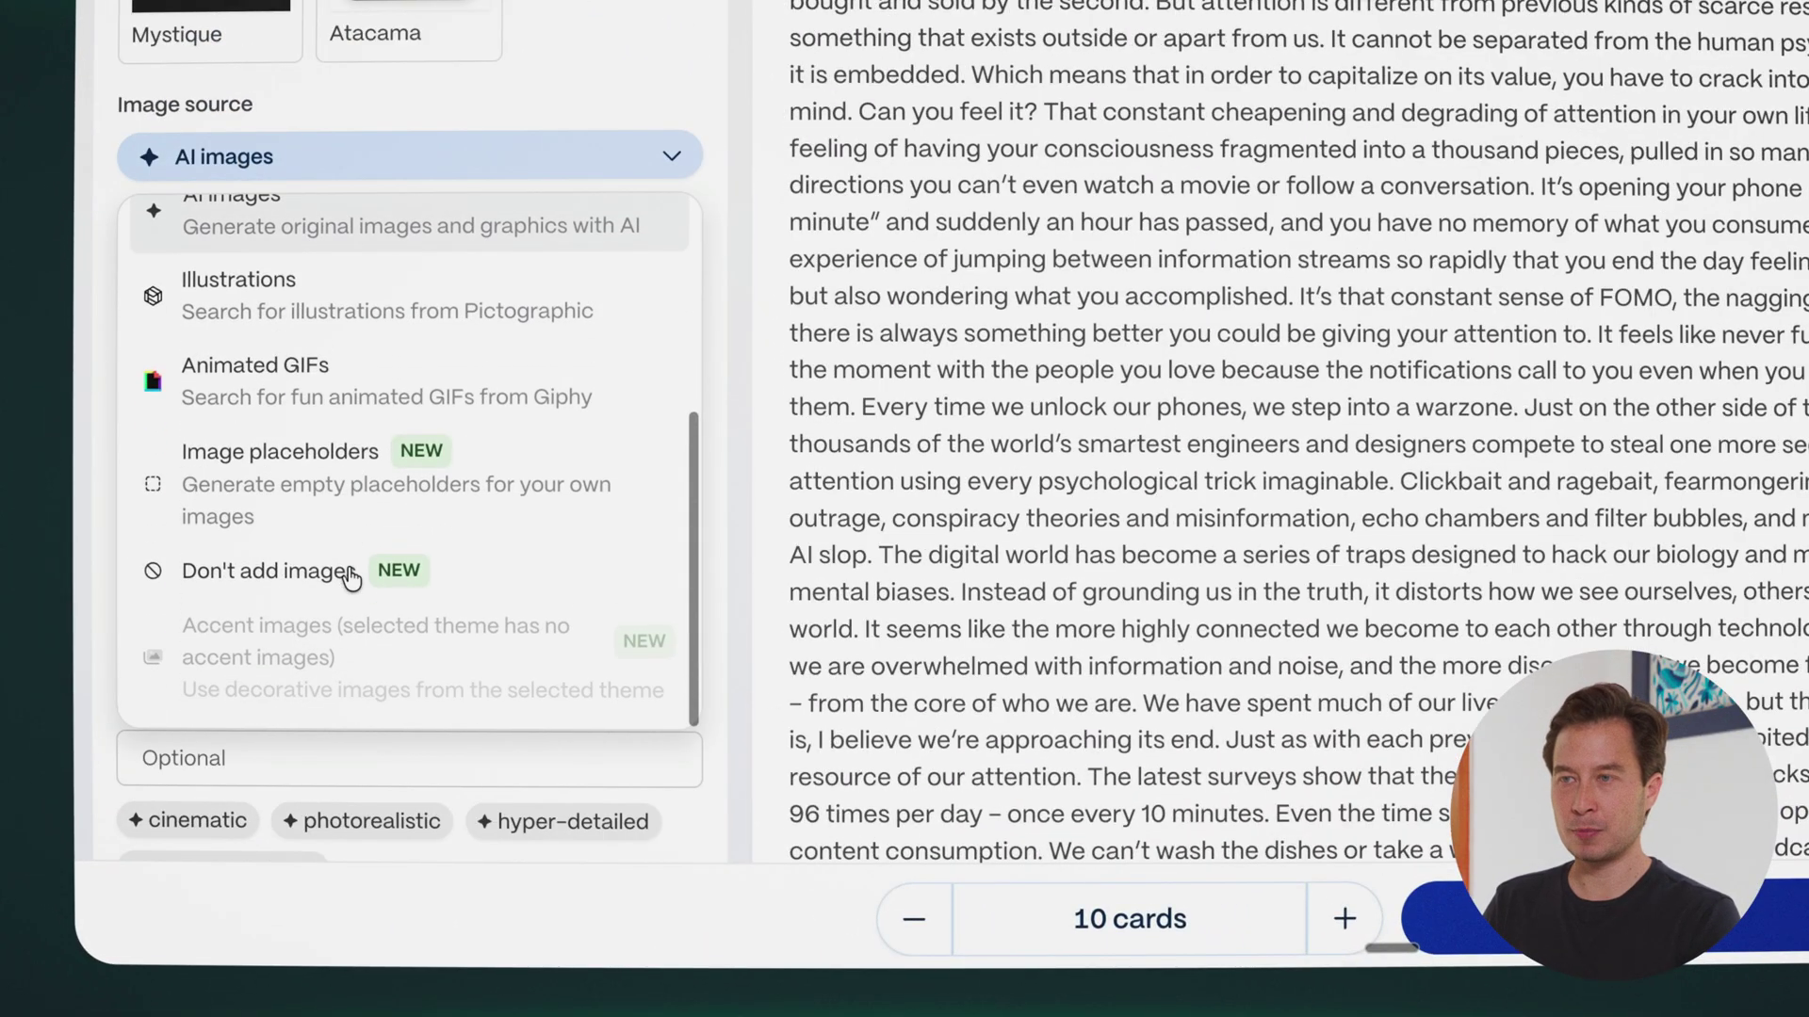
{"action": "scroll", "coordinate": [352, 578], "scroll_direction": "up", "scroll_amount": 5}
{"action": "scroll", "coordinate": [254, 493], "scroll_direction": "down", "scroll_amount": 10}
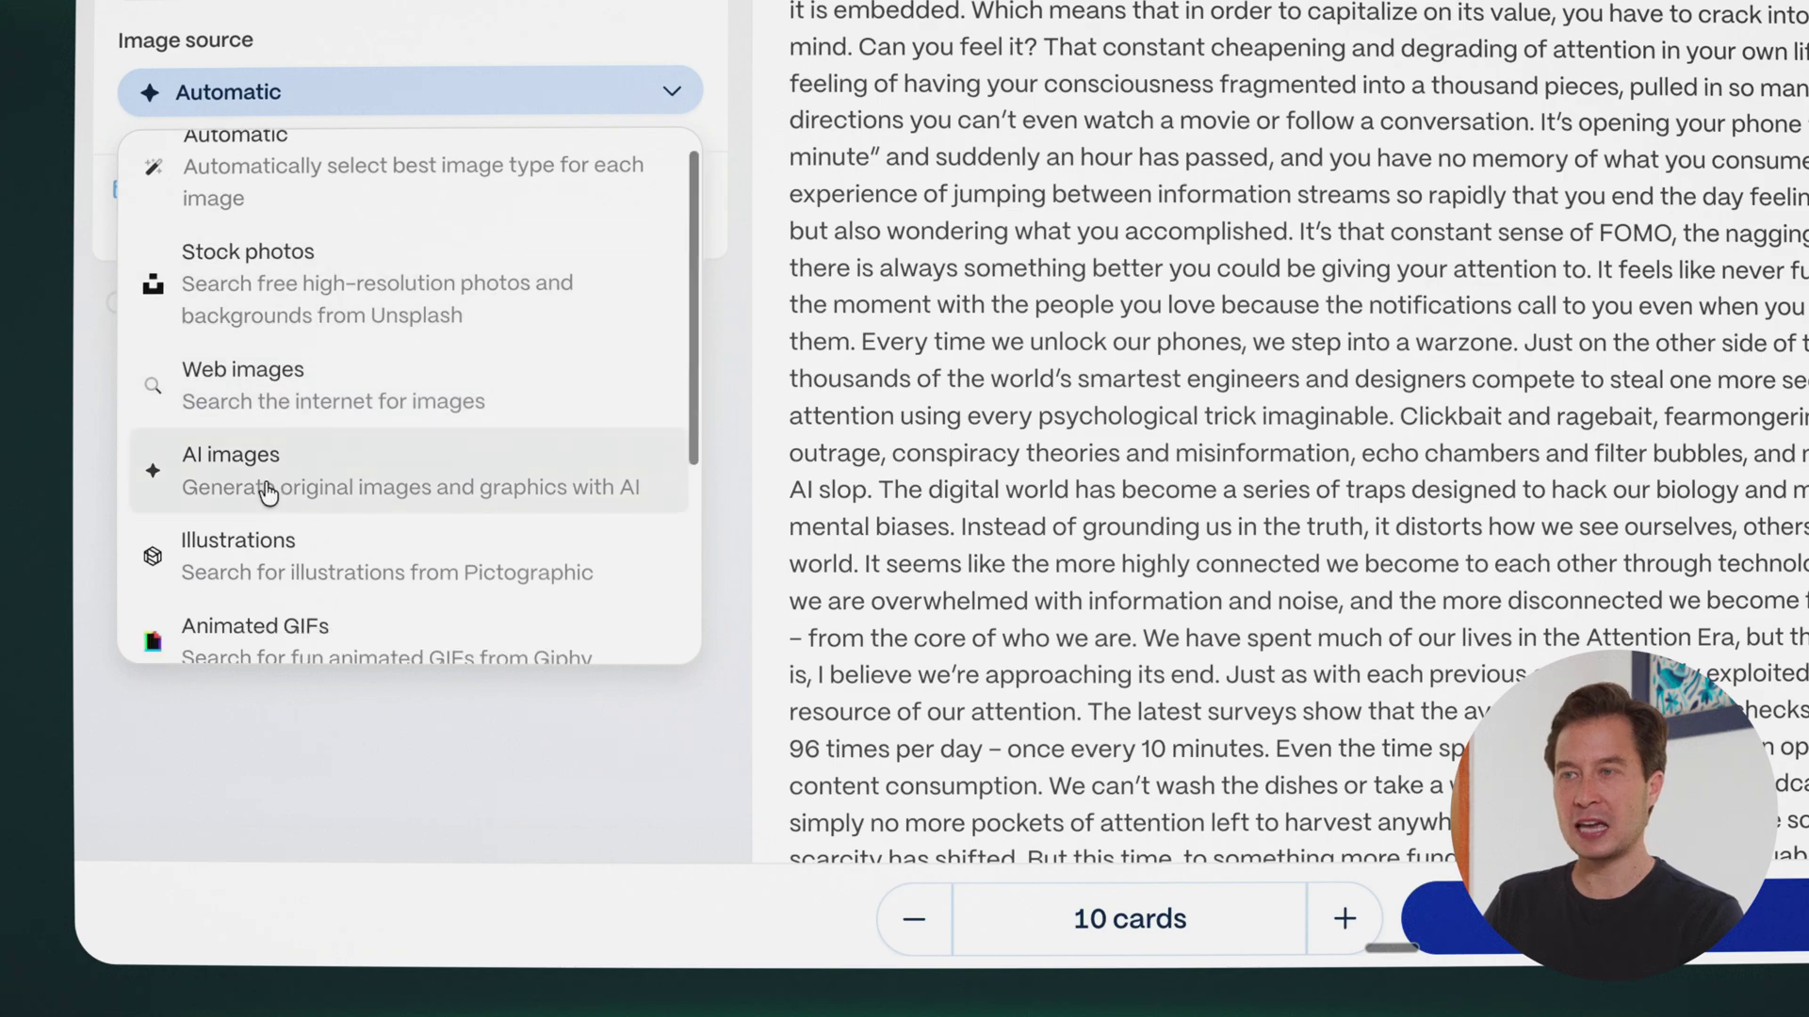
{"action": "scroll", "coordinate": [417, 462], "scroll_direction": "up", "scroll_amount": 10}
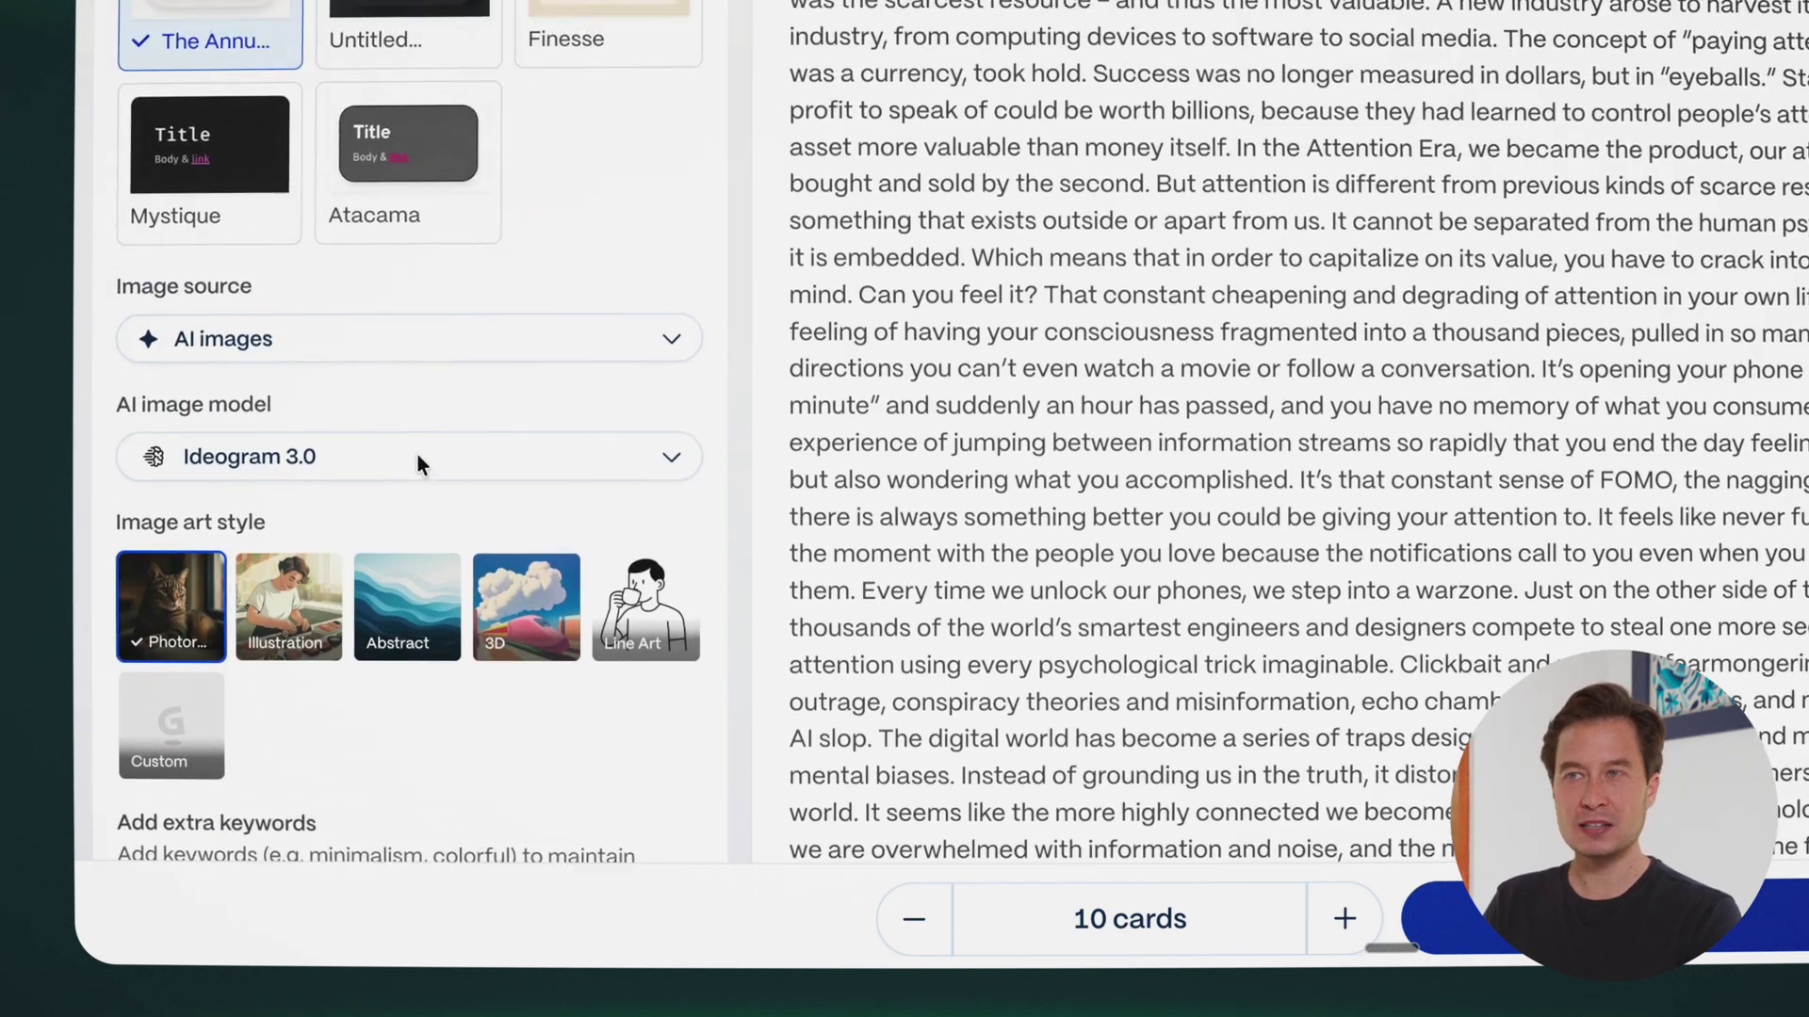
{"action": "scroll", "coordinate": [416, 462], "scroll_direction": "down", "scroll_amount": 8}
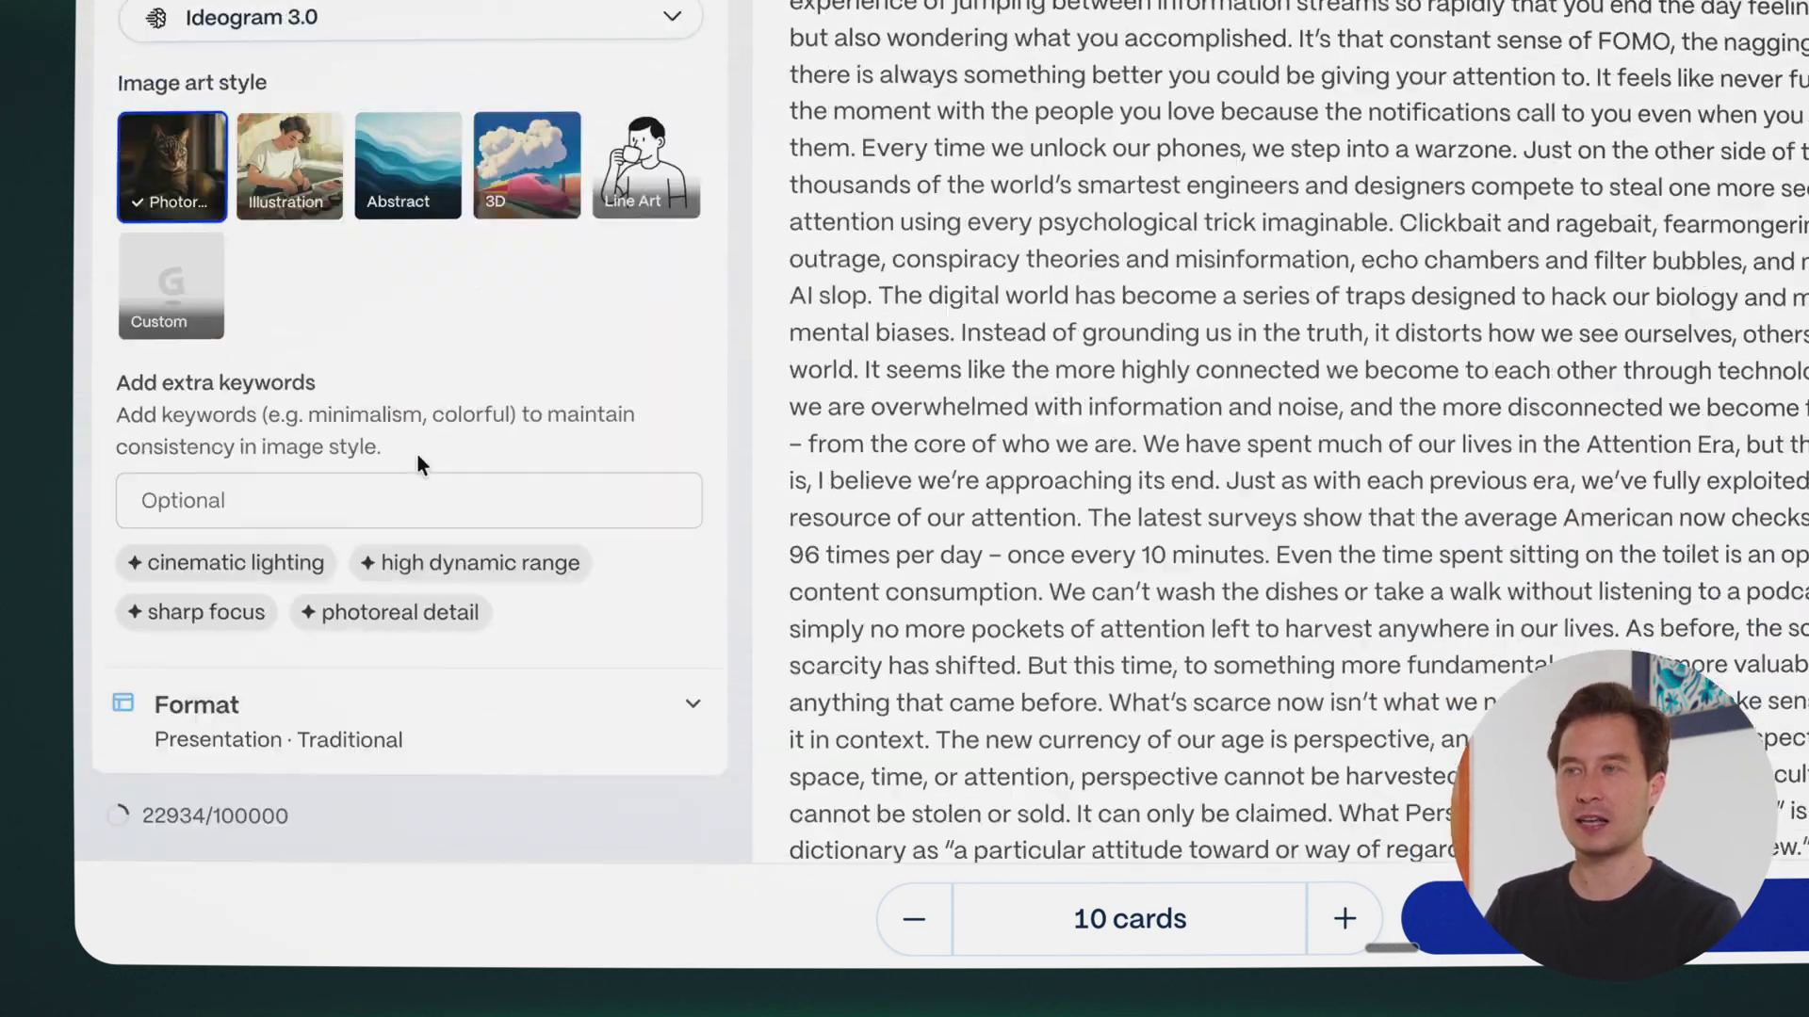
{"action": "left_click", "coordinate": [396, 14]}
{"action": "scroll", "coordinate": [441, 351], "scroll_direction": "down", "scroll_amount": 12}
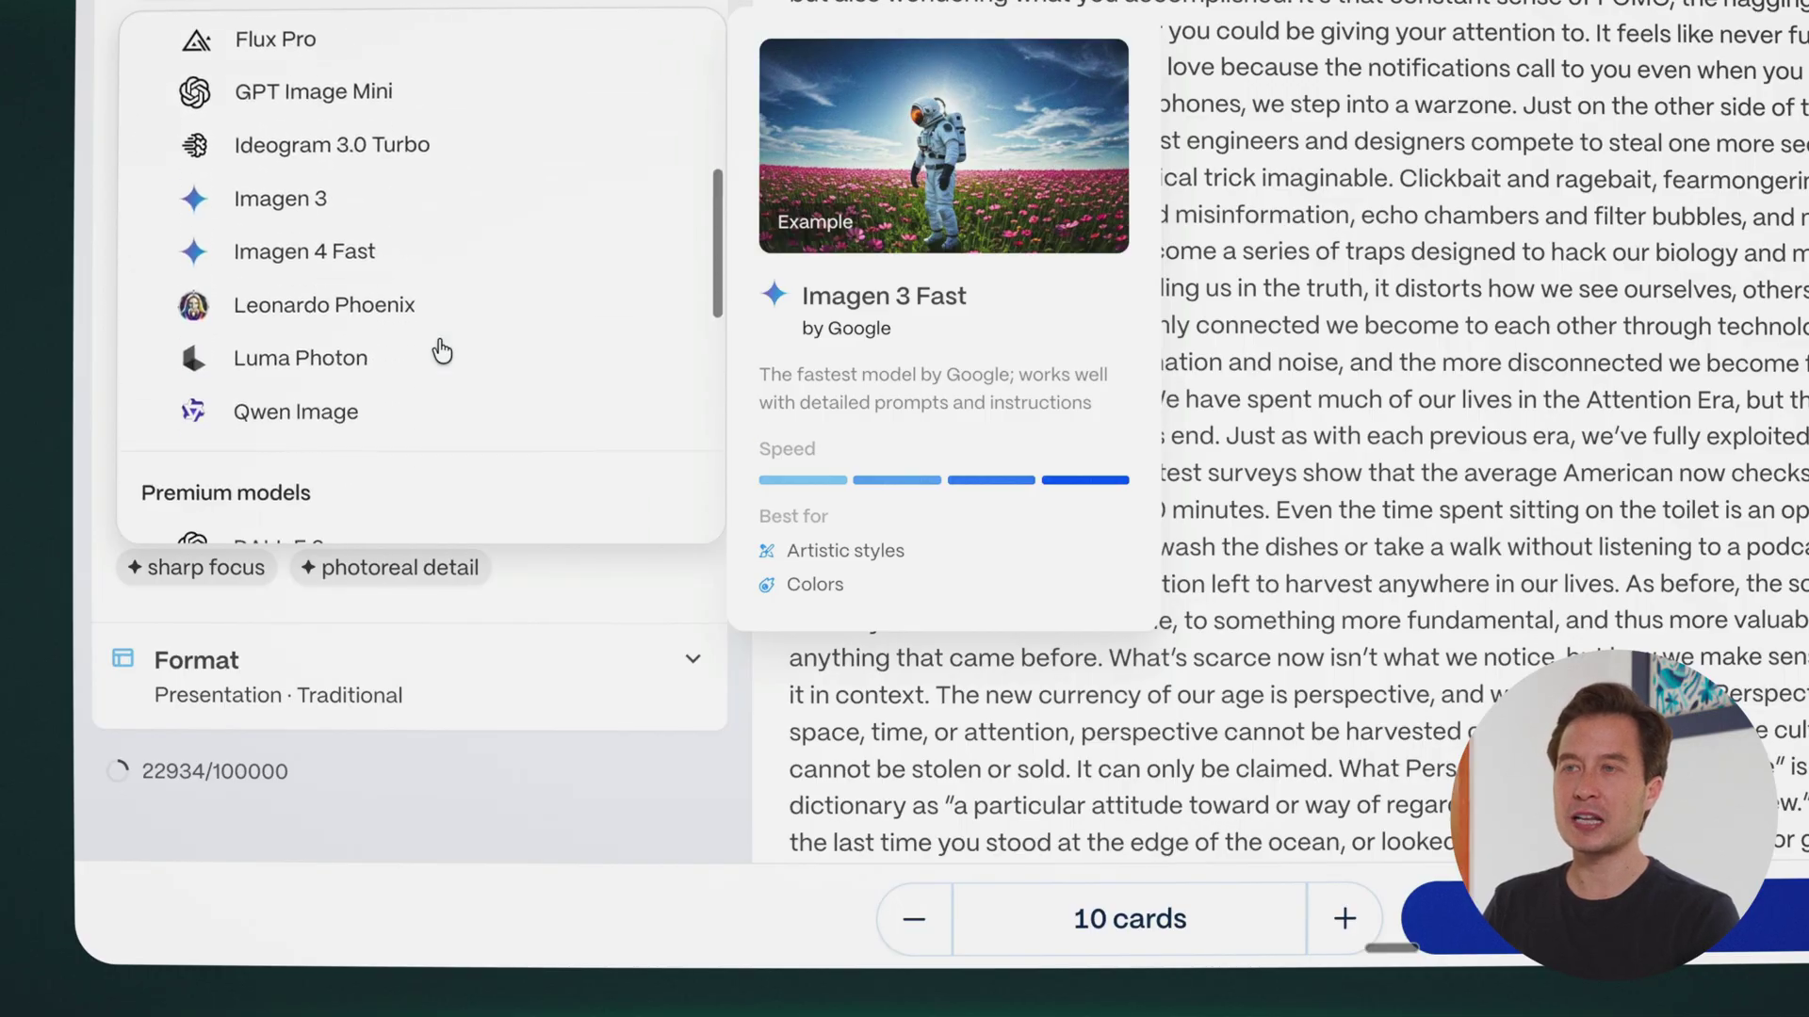
{"action": "scroll", "coordinate": [441, 350], "scroll_direction": "up", "scroll_amount": 12}
{"action": "scroll", "coordinate": [441, 350], "scroll_direction": "up", "scroll_amount": 5}
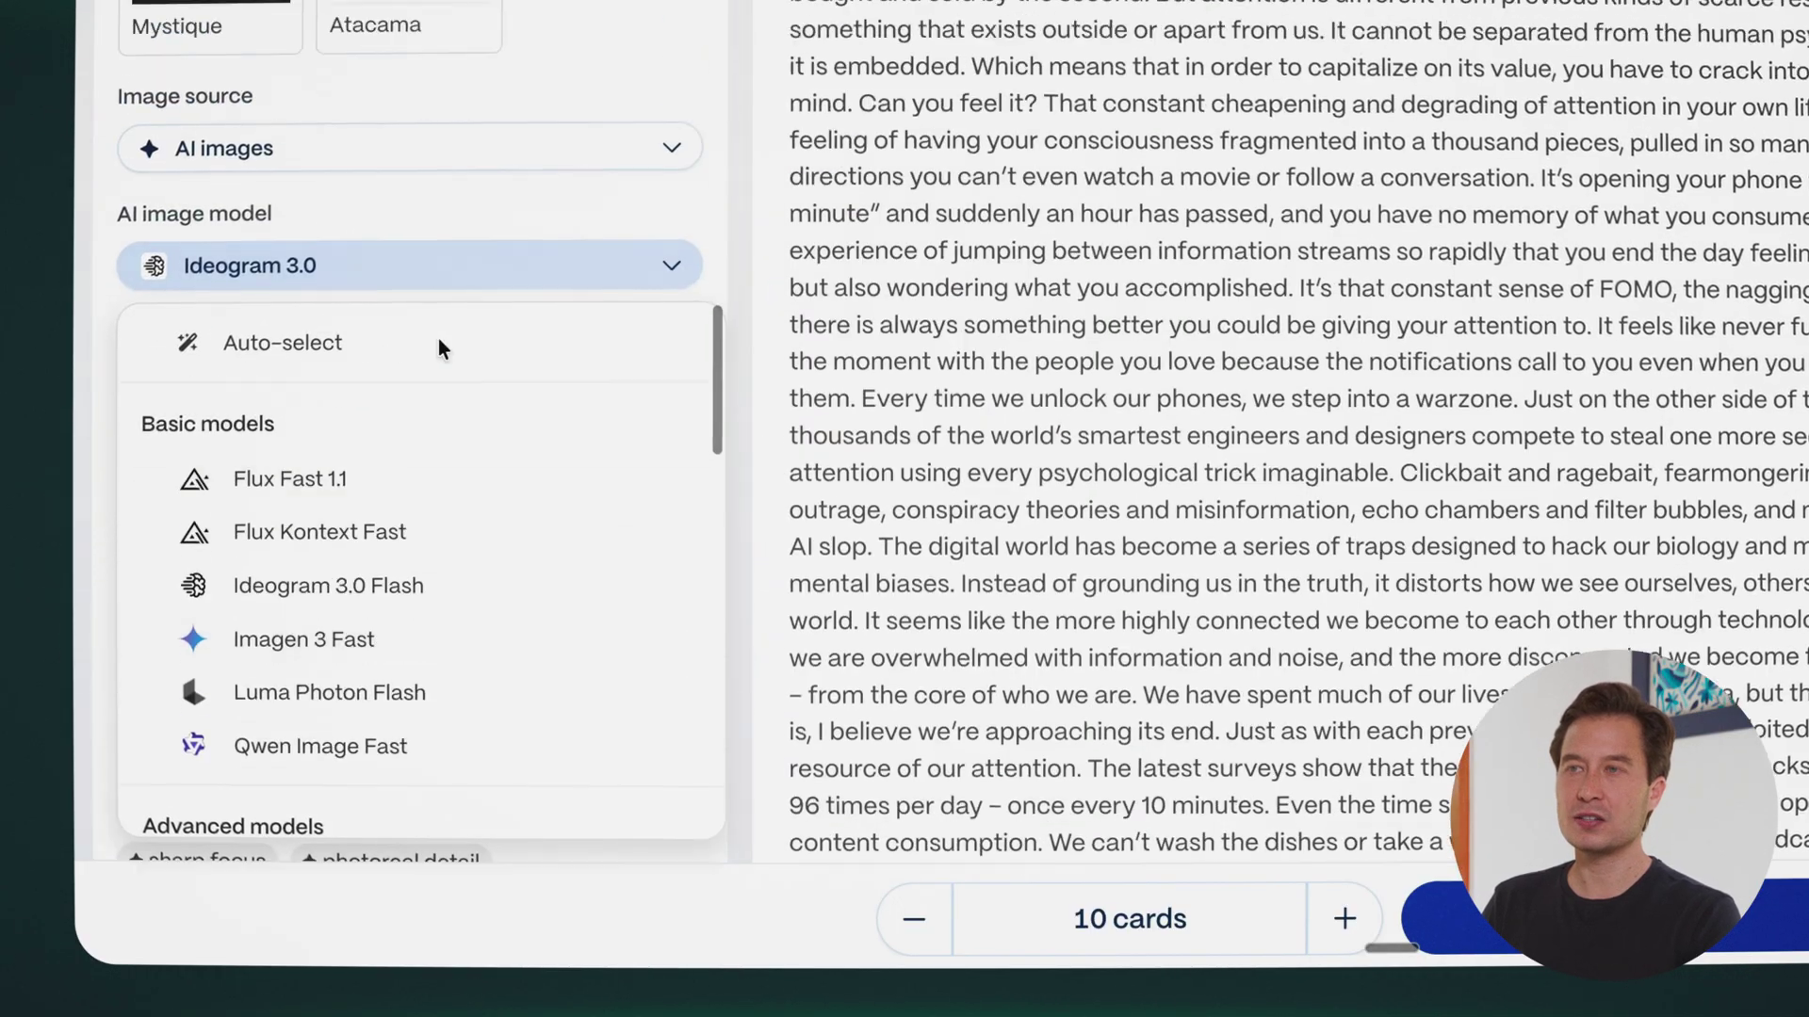
{"action": "scroll", "coordinate": [389, 592], "scroll_direction": "down", "scroll_amount": 5}
{"action": "scroll", "coordinate": [443, 759], "scroll_direction": "down", "scroll_amount": 8}
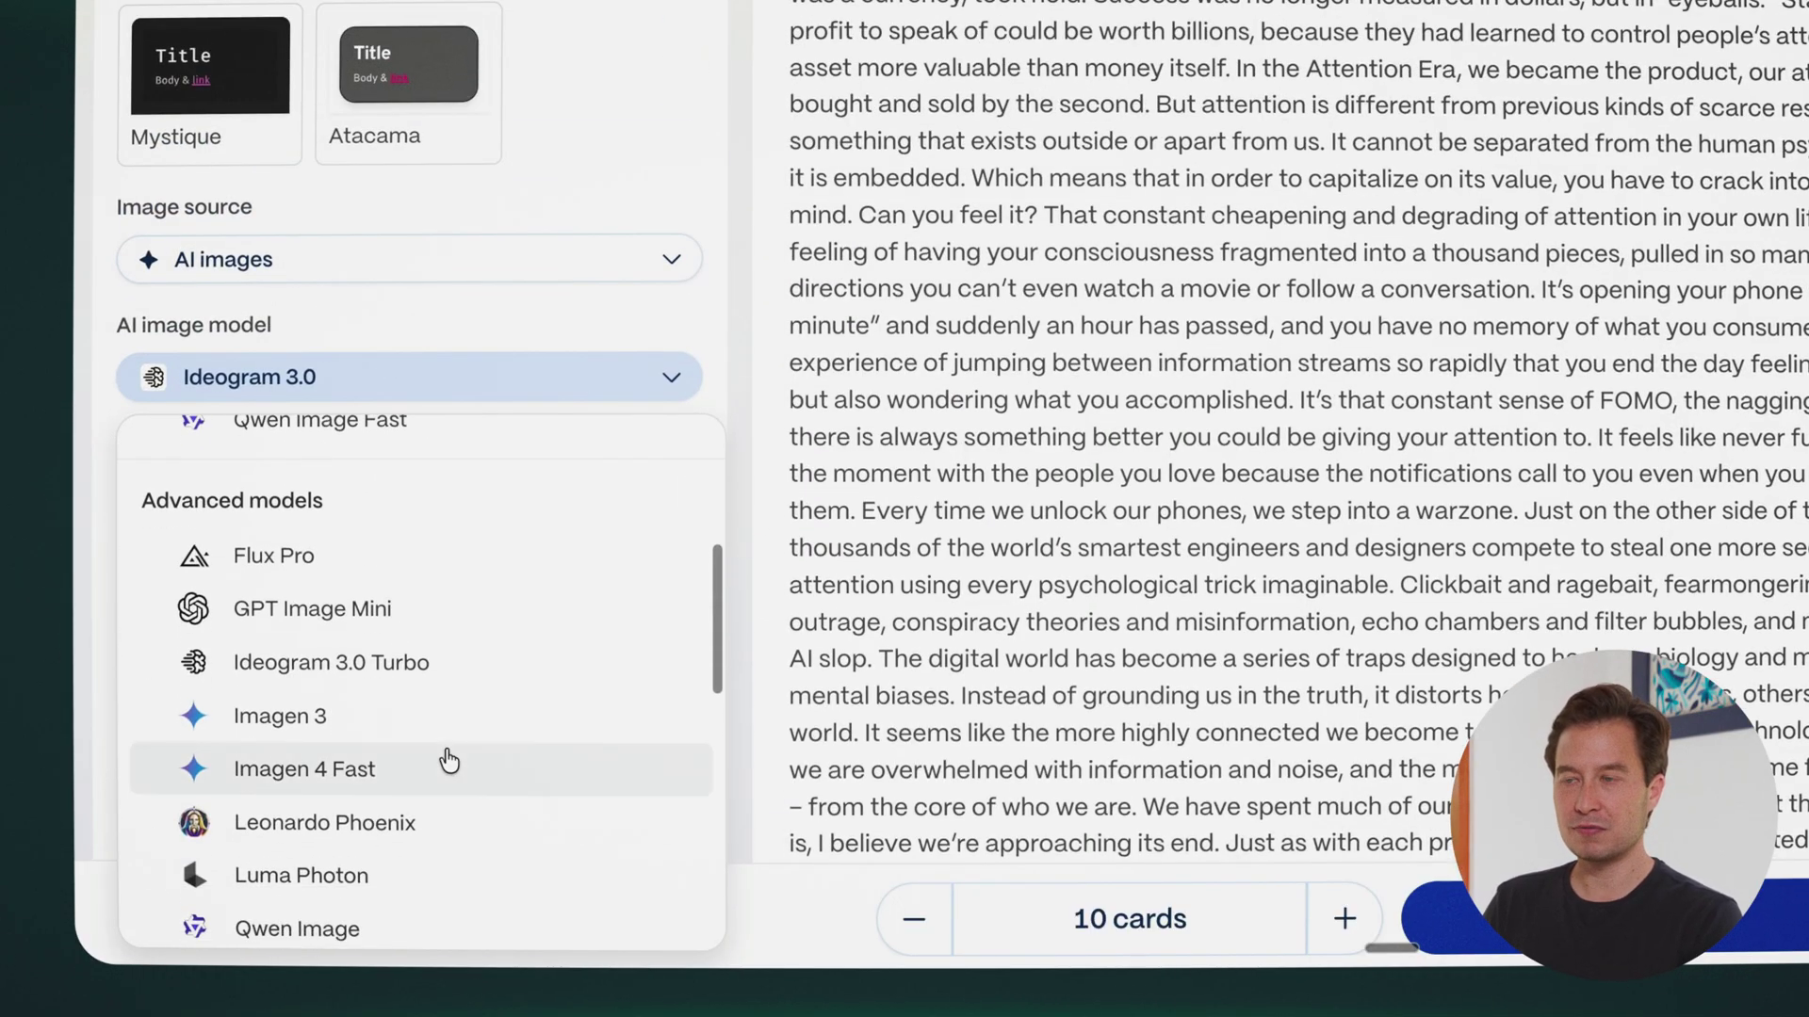
{"action": "scroll", "coordinate": [450, 759], "scroll_direction": "down", "scroll_amount": 1}
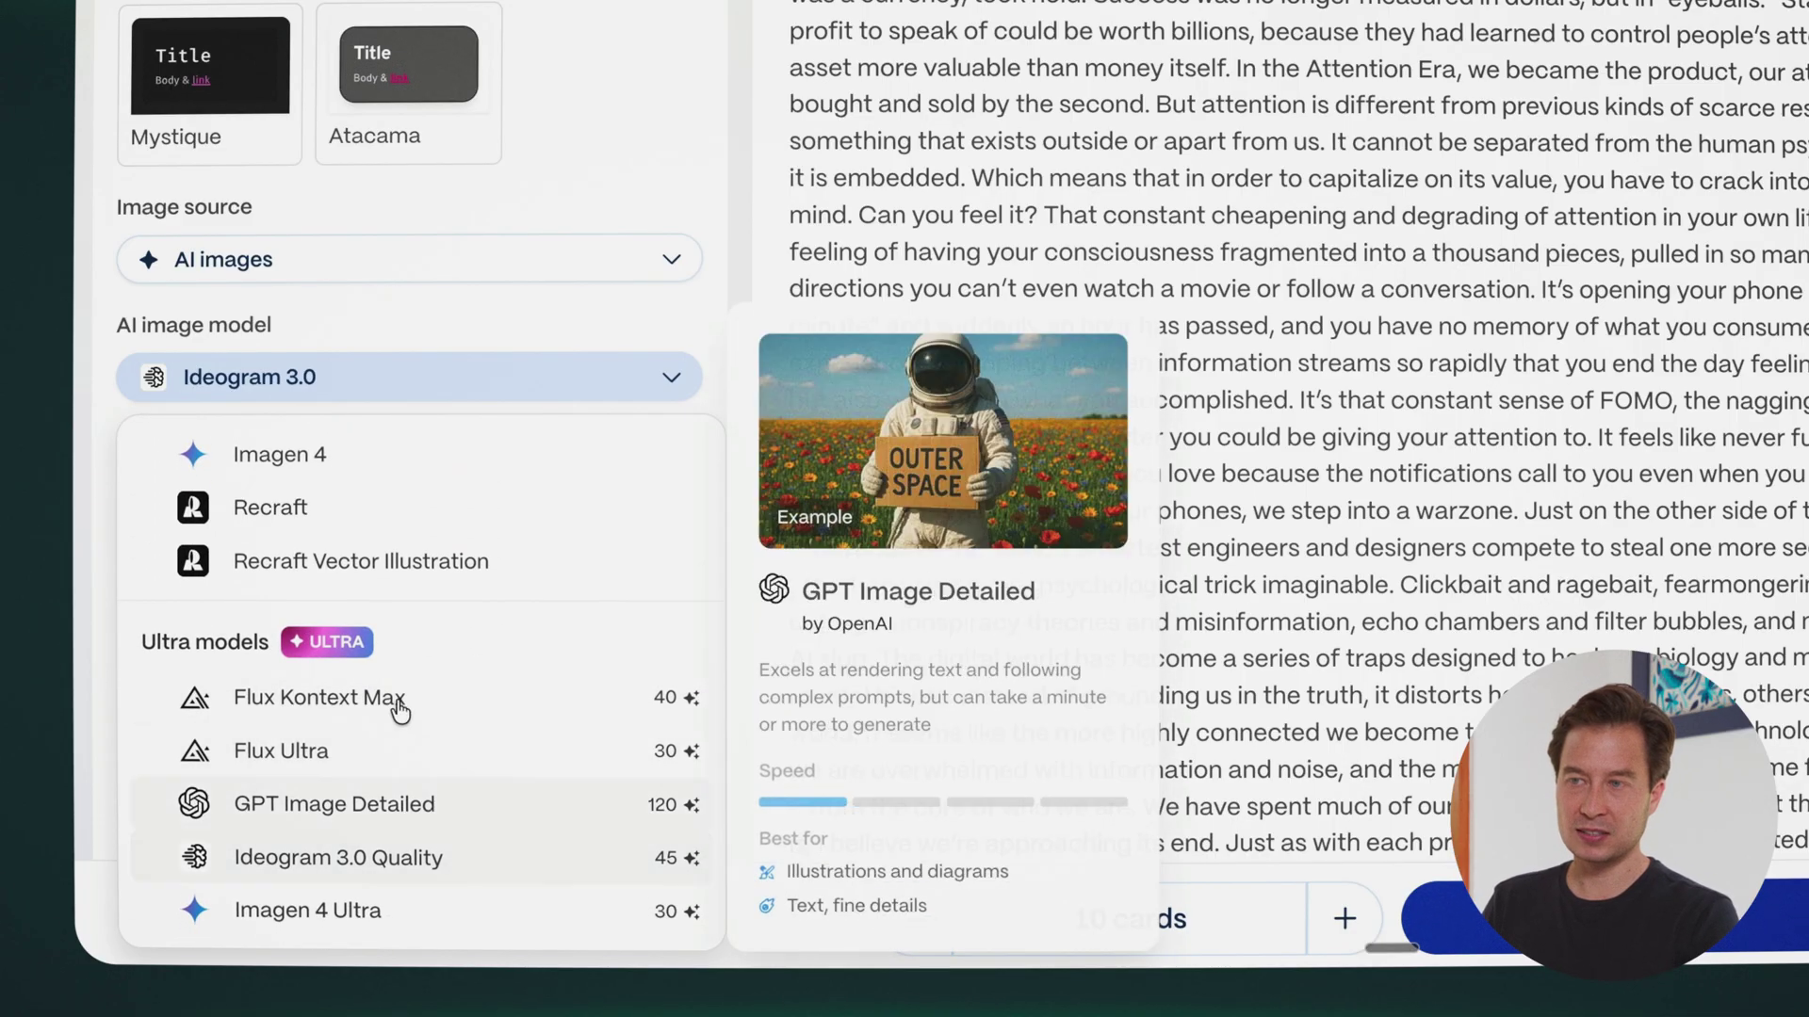
{"action": "mouse_move", "coordinate": [333, 874]}
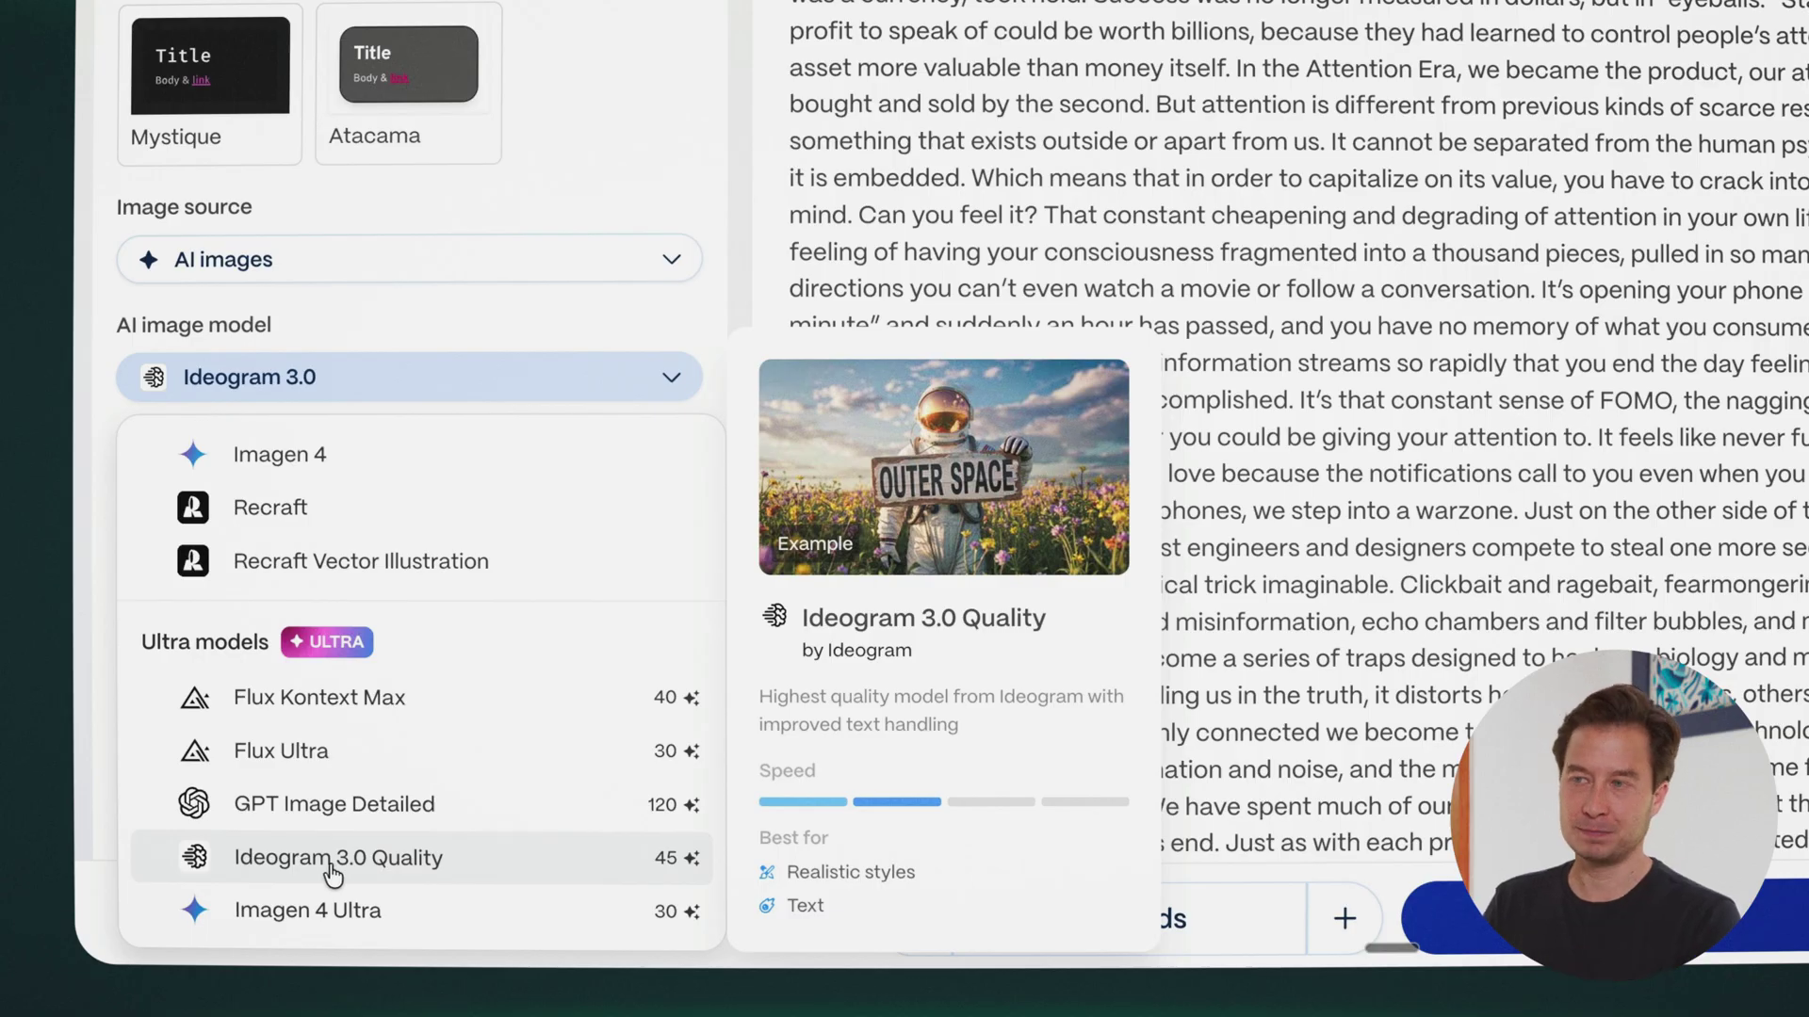
{"action": "scroll", "coordinate": [298, 686], "scroll_direction": "up", "scroll_amount": 4}
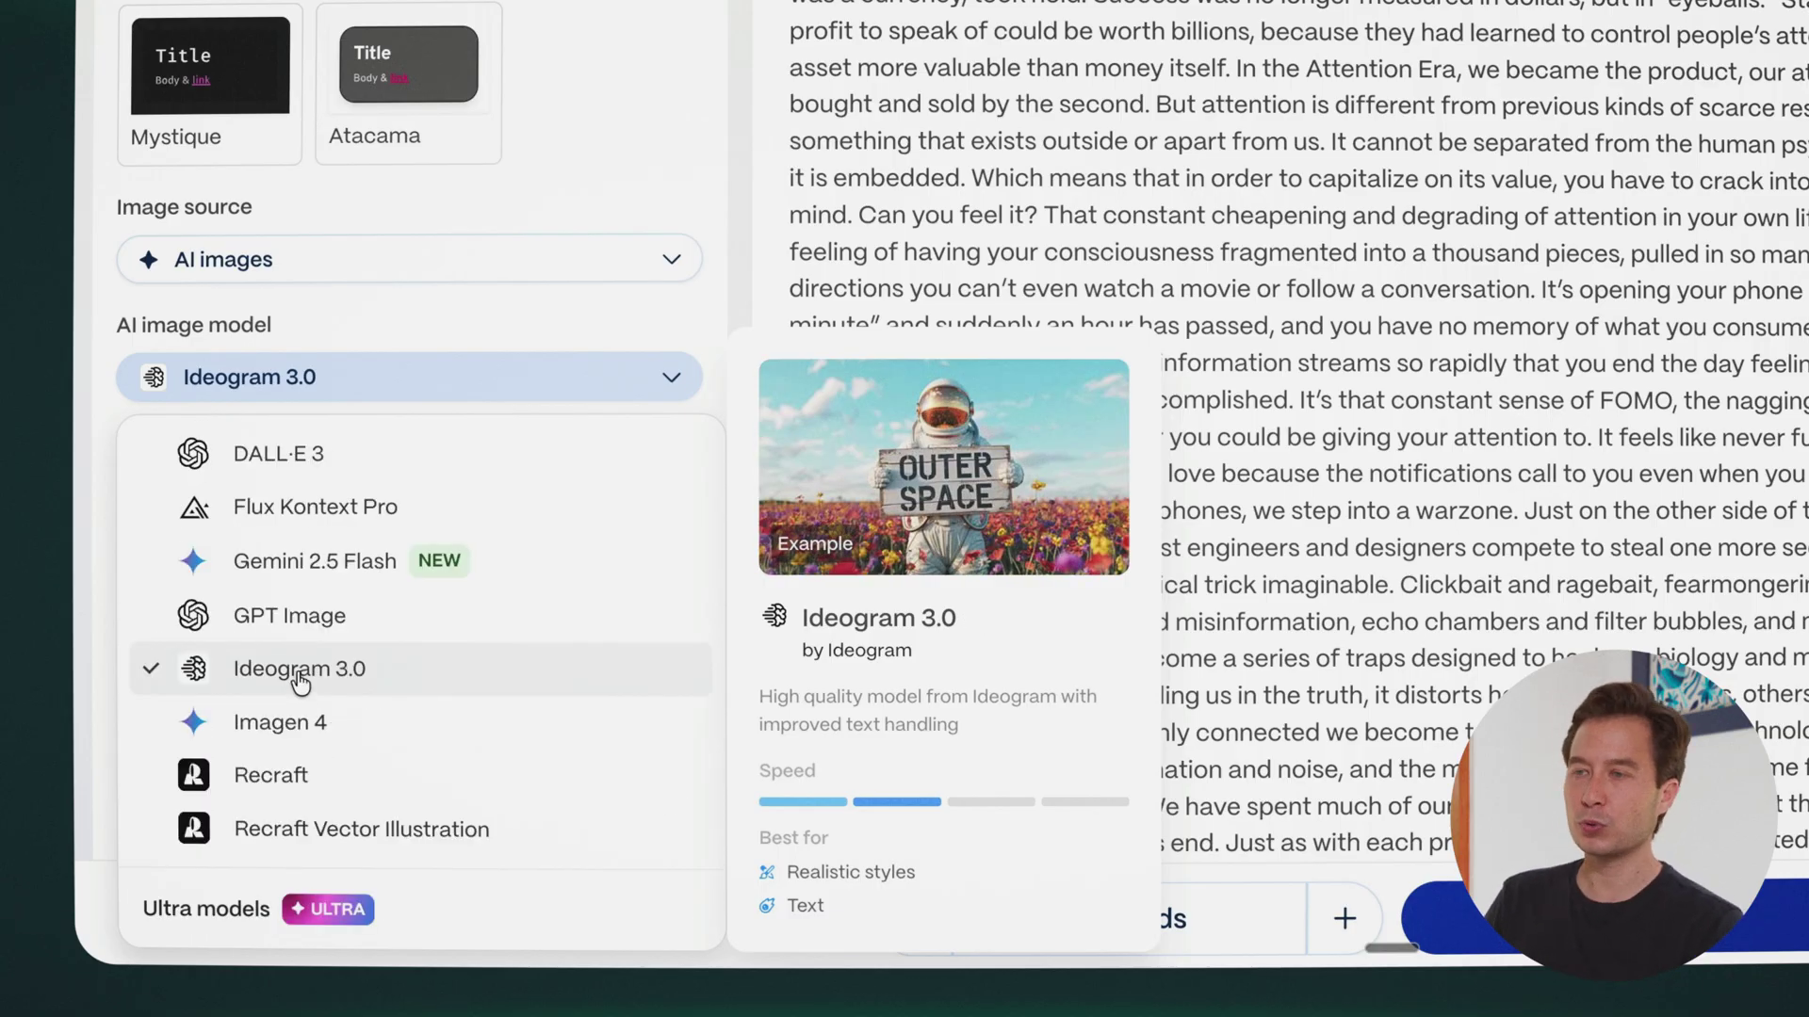
{"action": "scroll", "coordinate": [294, 678], "scroll_direction": "up", "scroll_amount": 1}
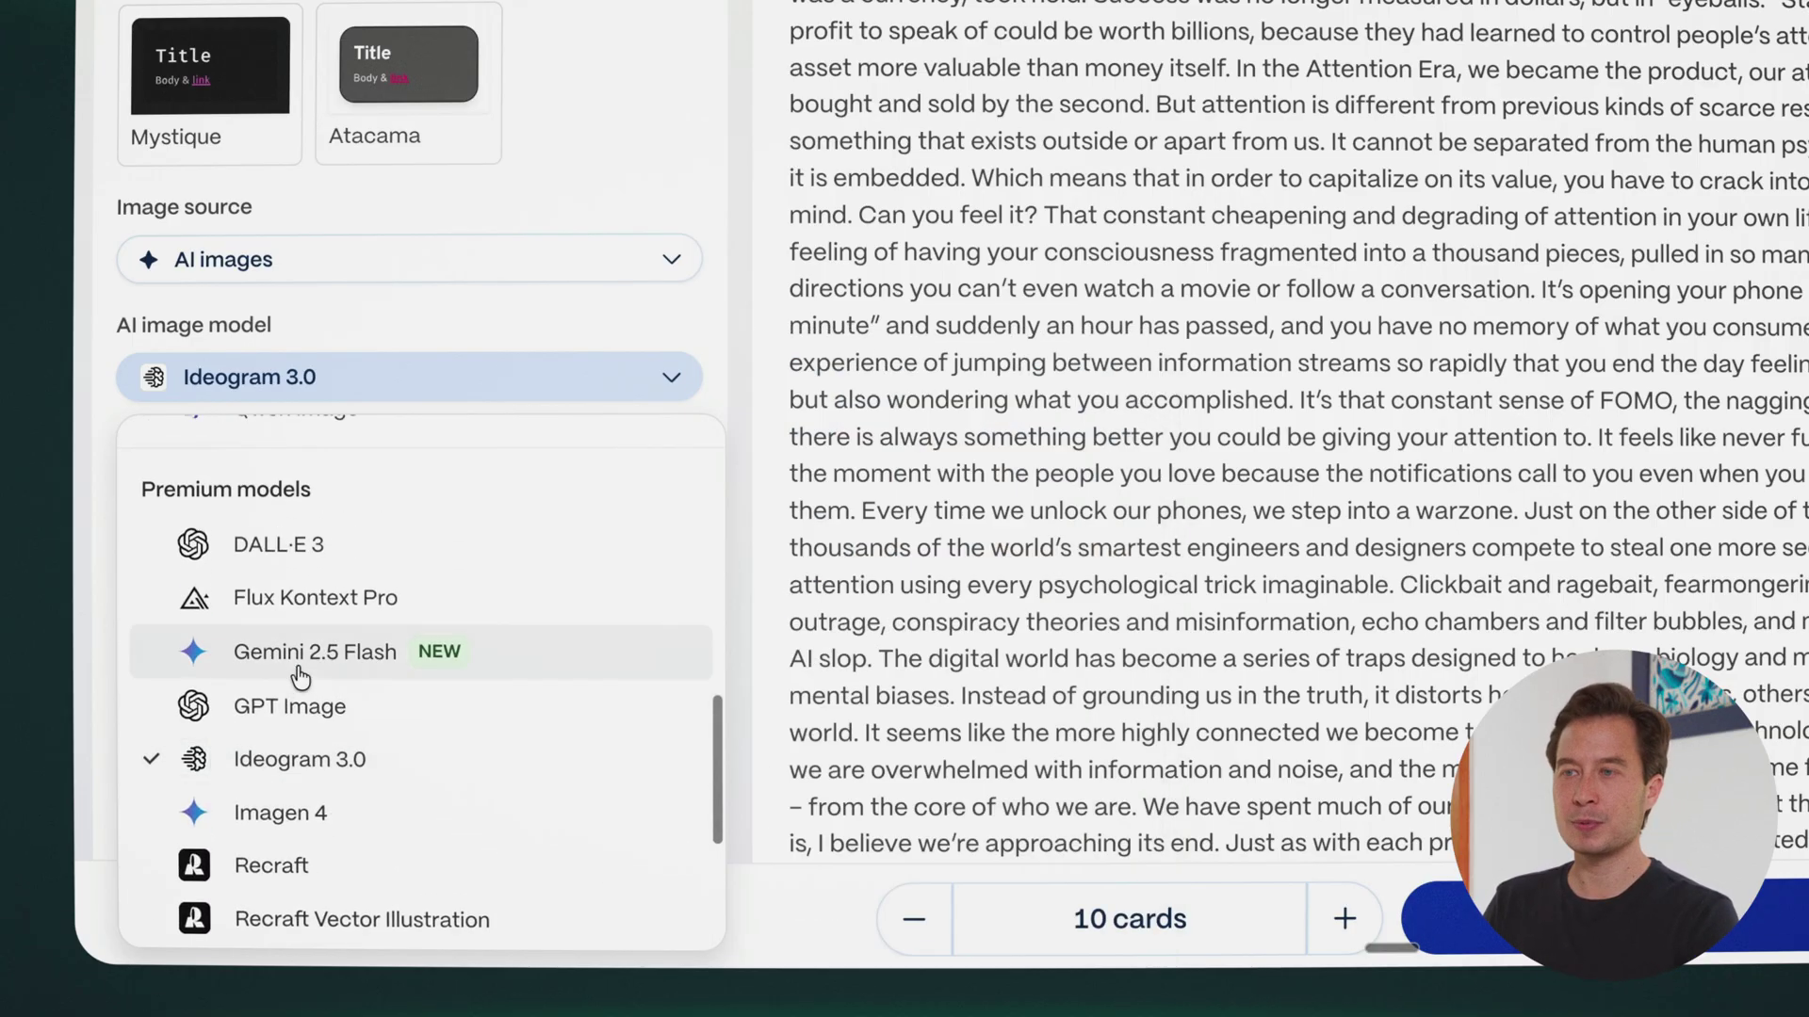
{"action": "scroll", "coordinate": [299, 677], "scroll_direction": "down", "scroll_amount": 1}
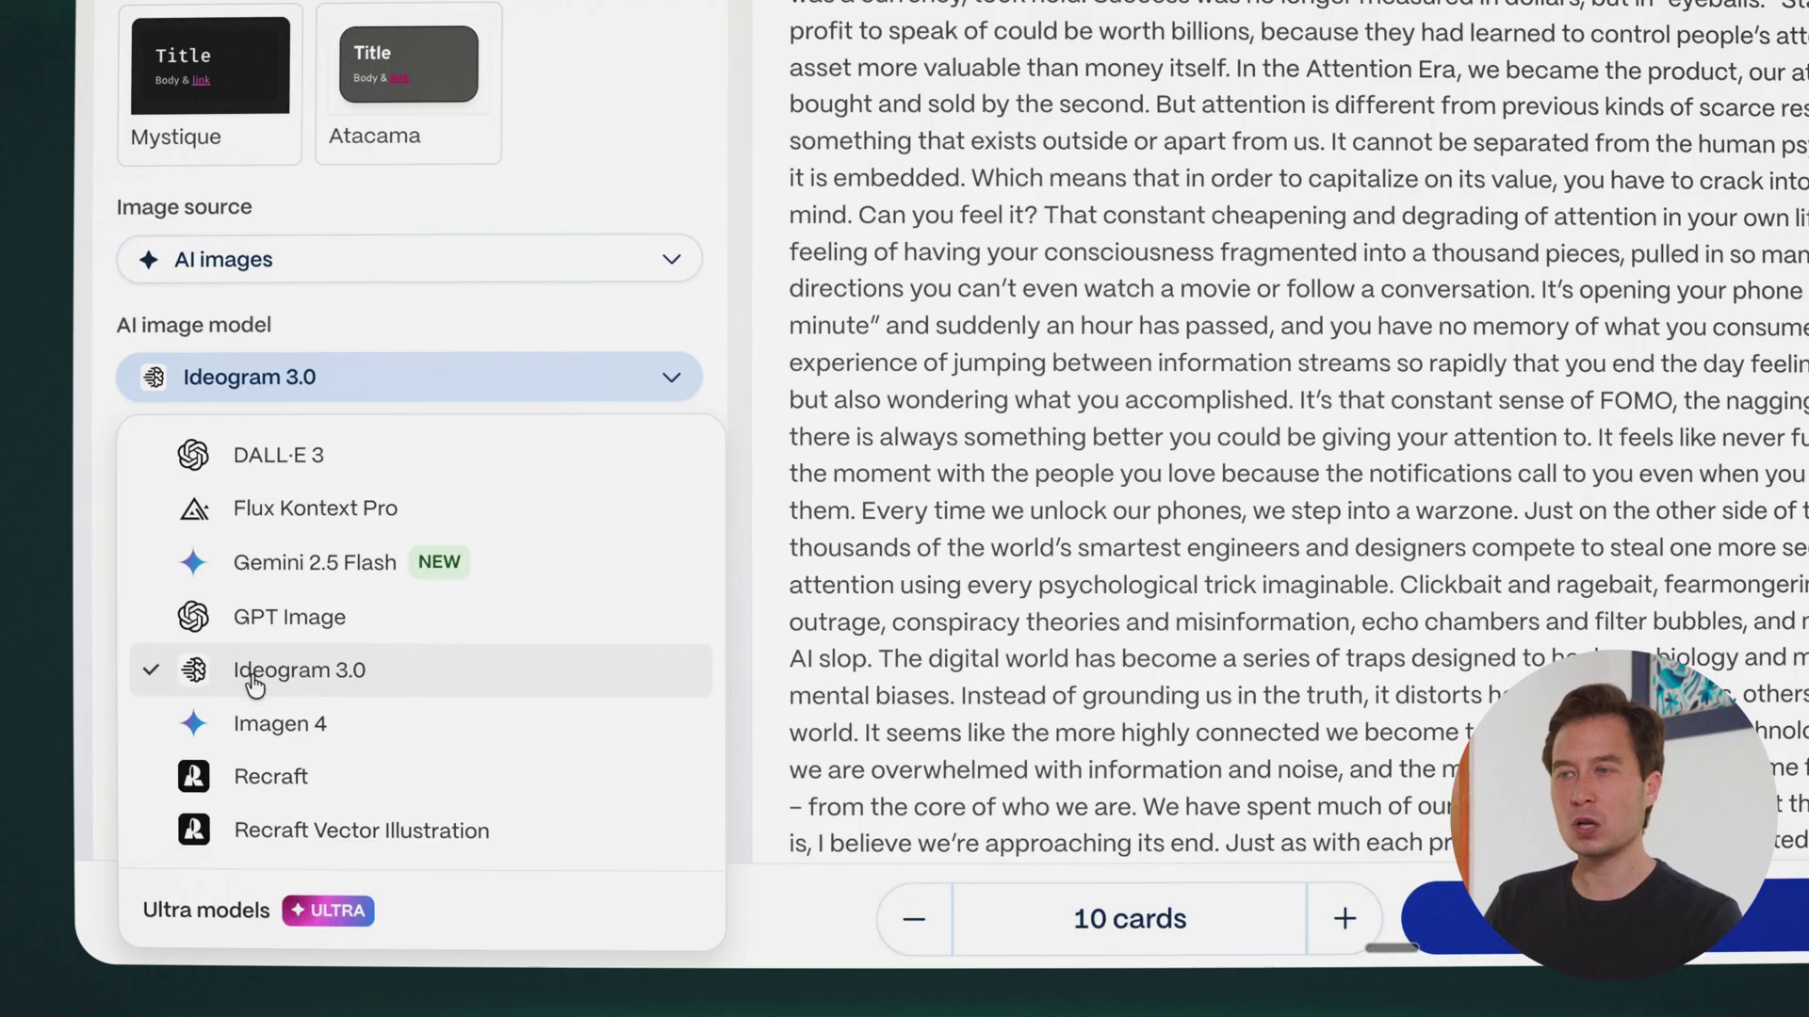
{"action": "left_click", "coordinate": [303, 688]}
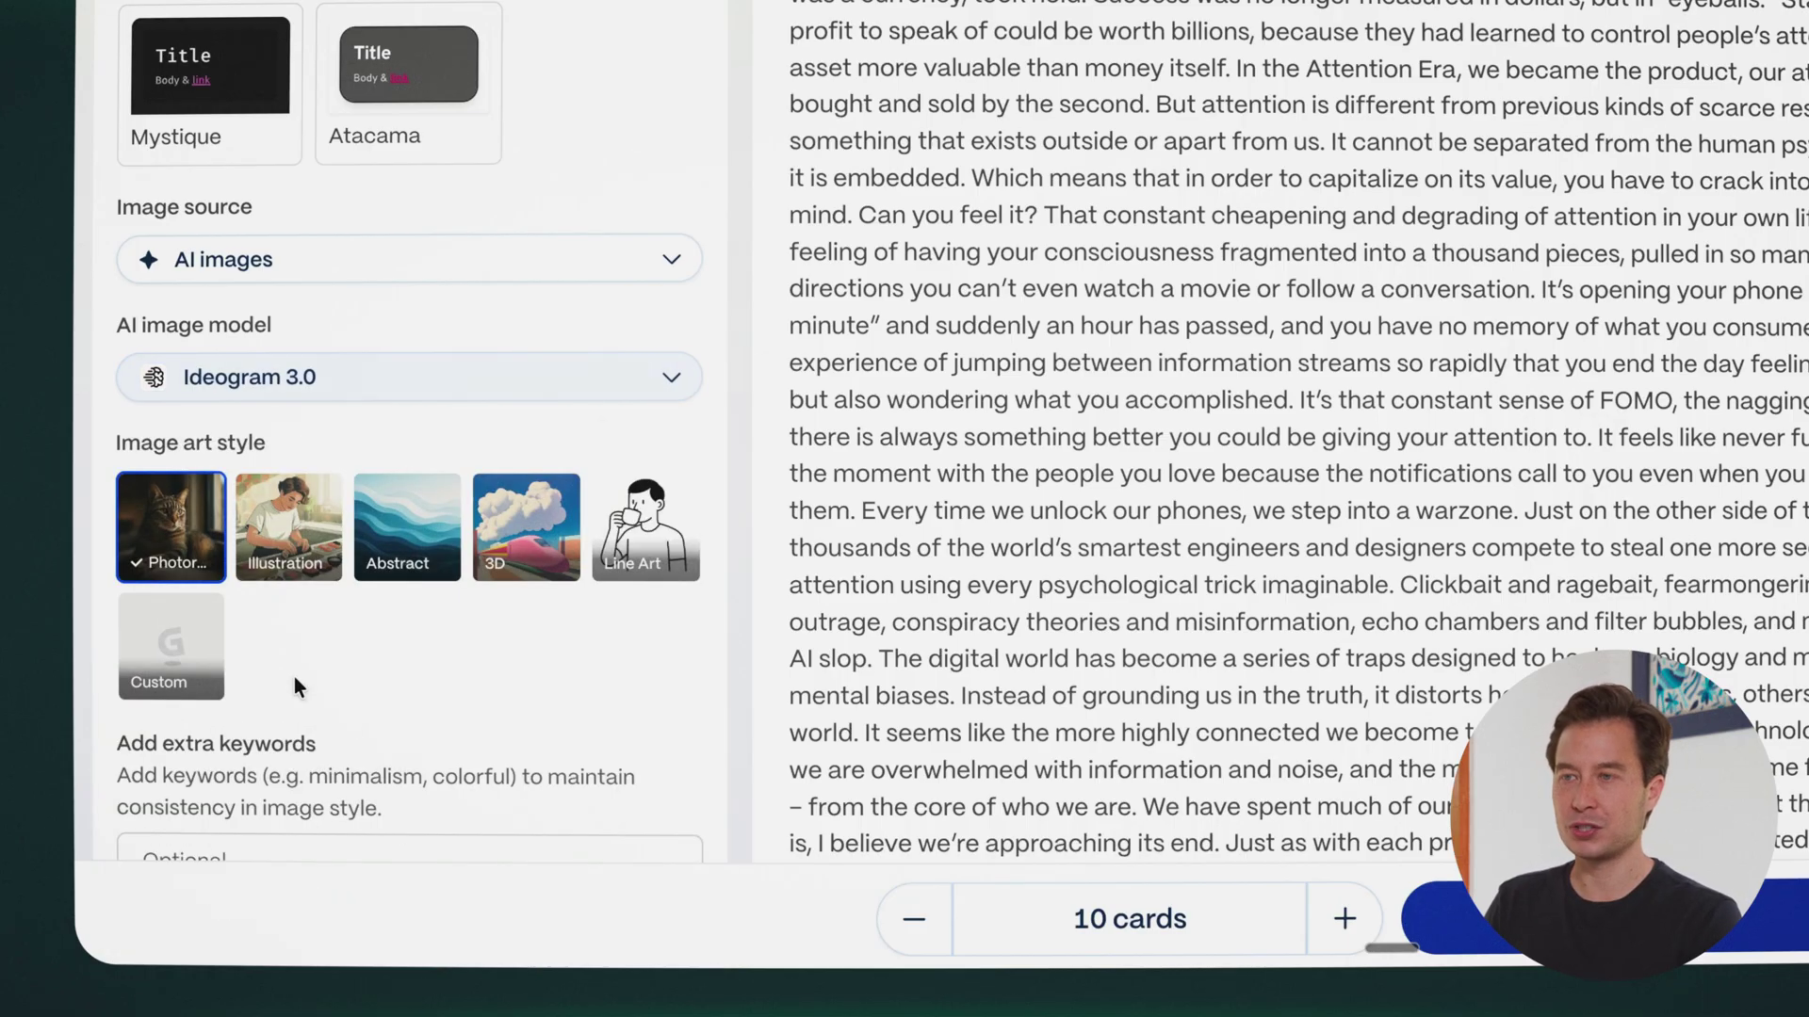
{"action": "scroll", "coordinate": [340, 286], "scroll_direction": "down", "scroll_amount": 5}
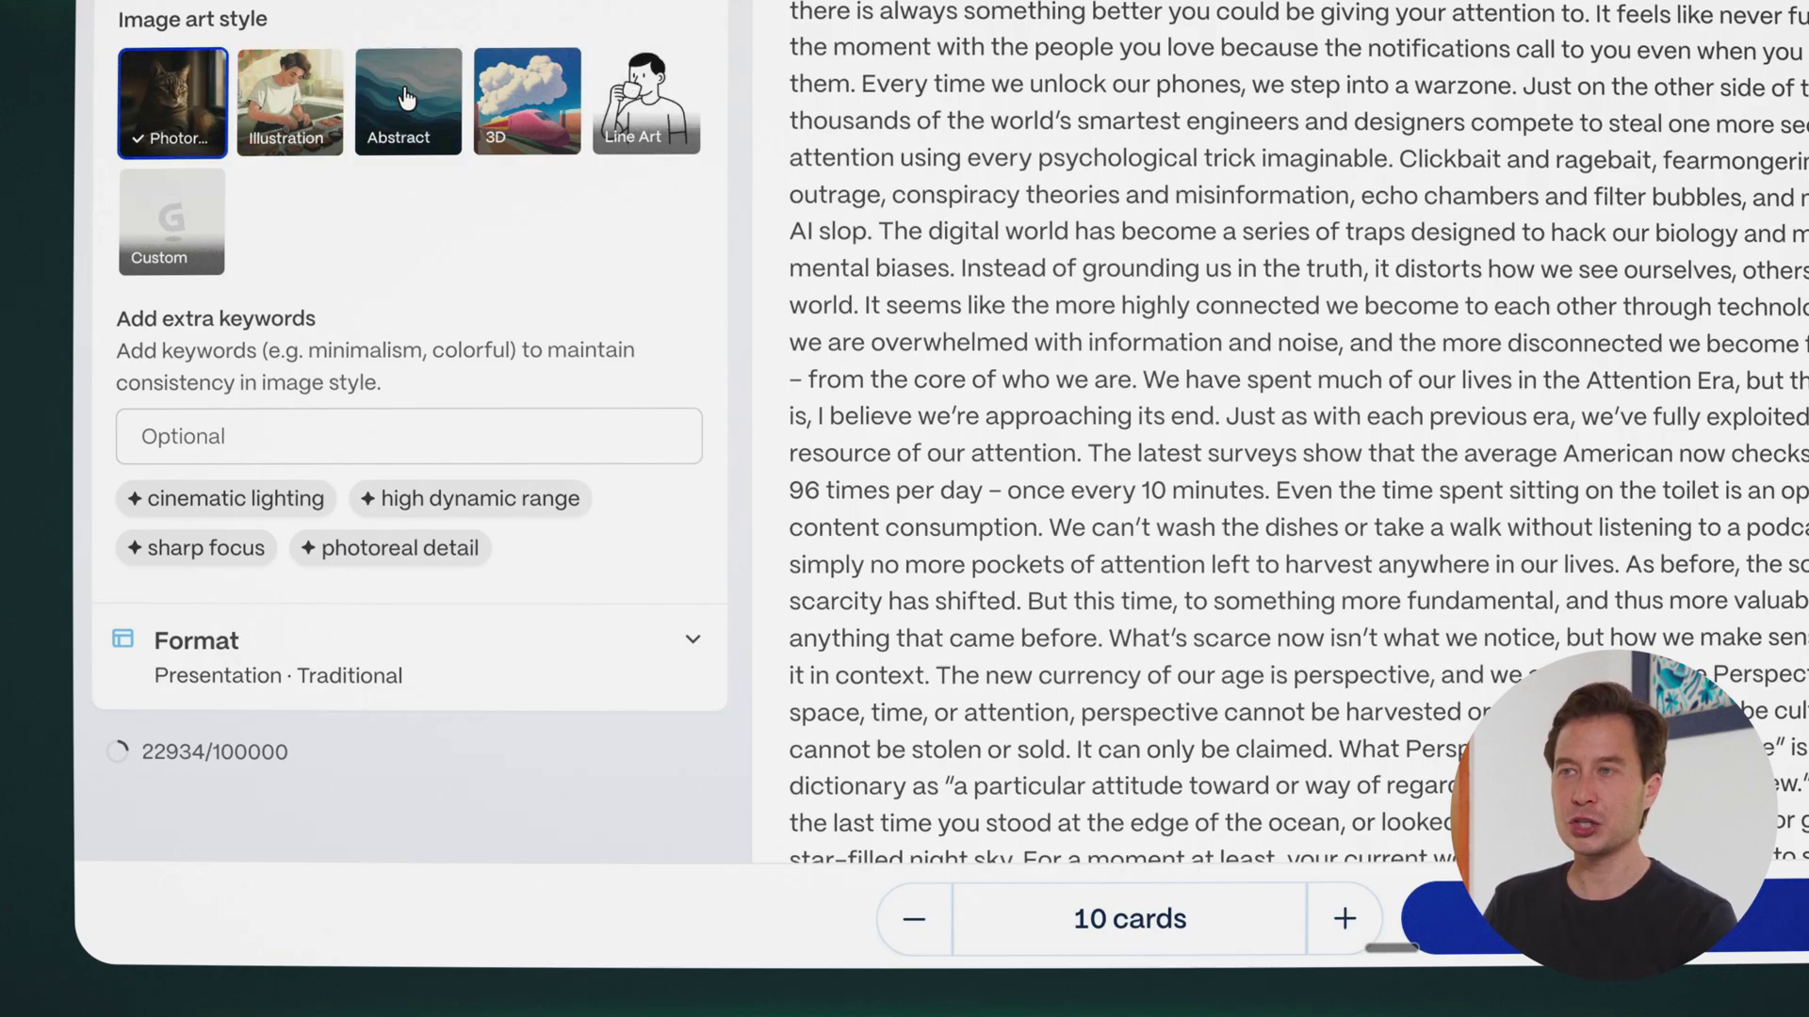
Change the image art style to Illustration.
{"action": "left_click", "coordinate": [281, 105]}
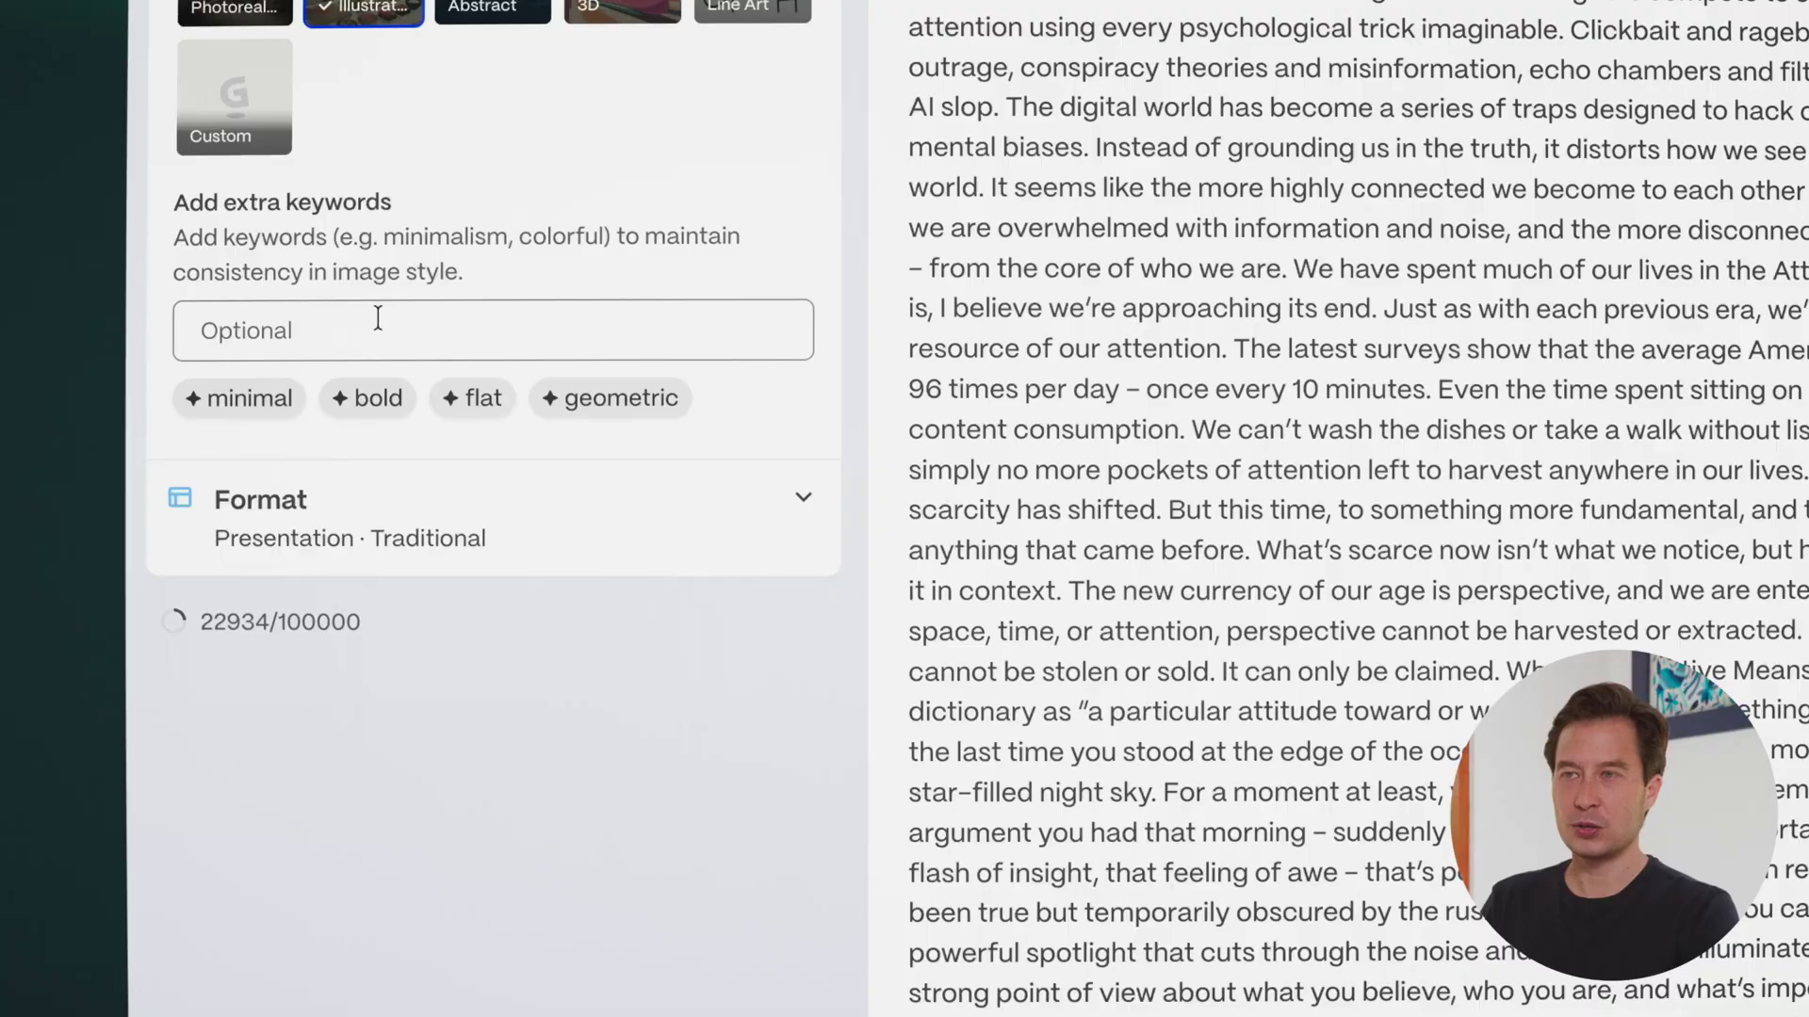
{"action": "left_click", "coordinate": [378, 316]}
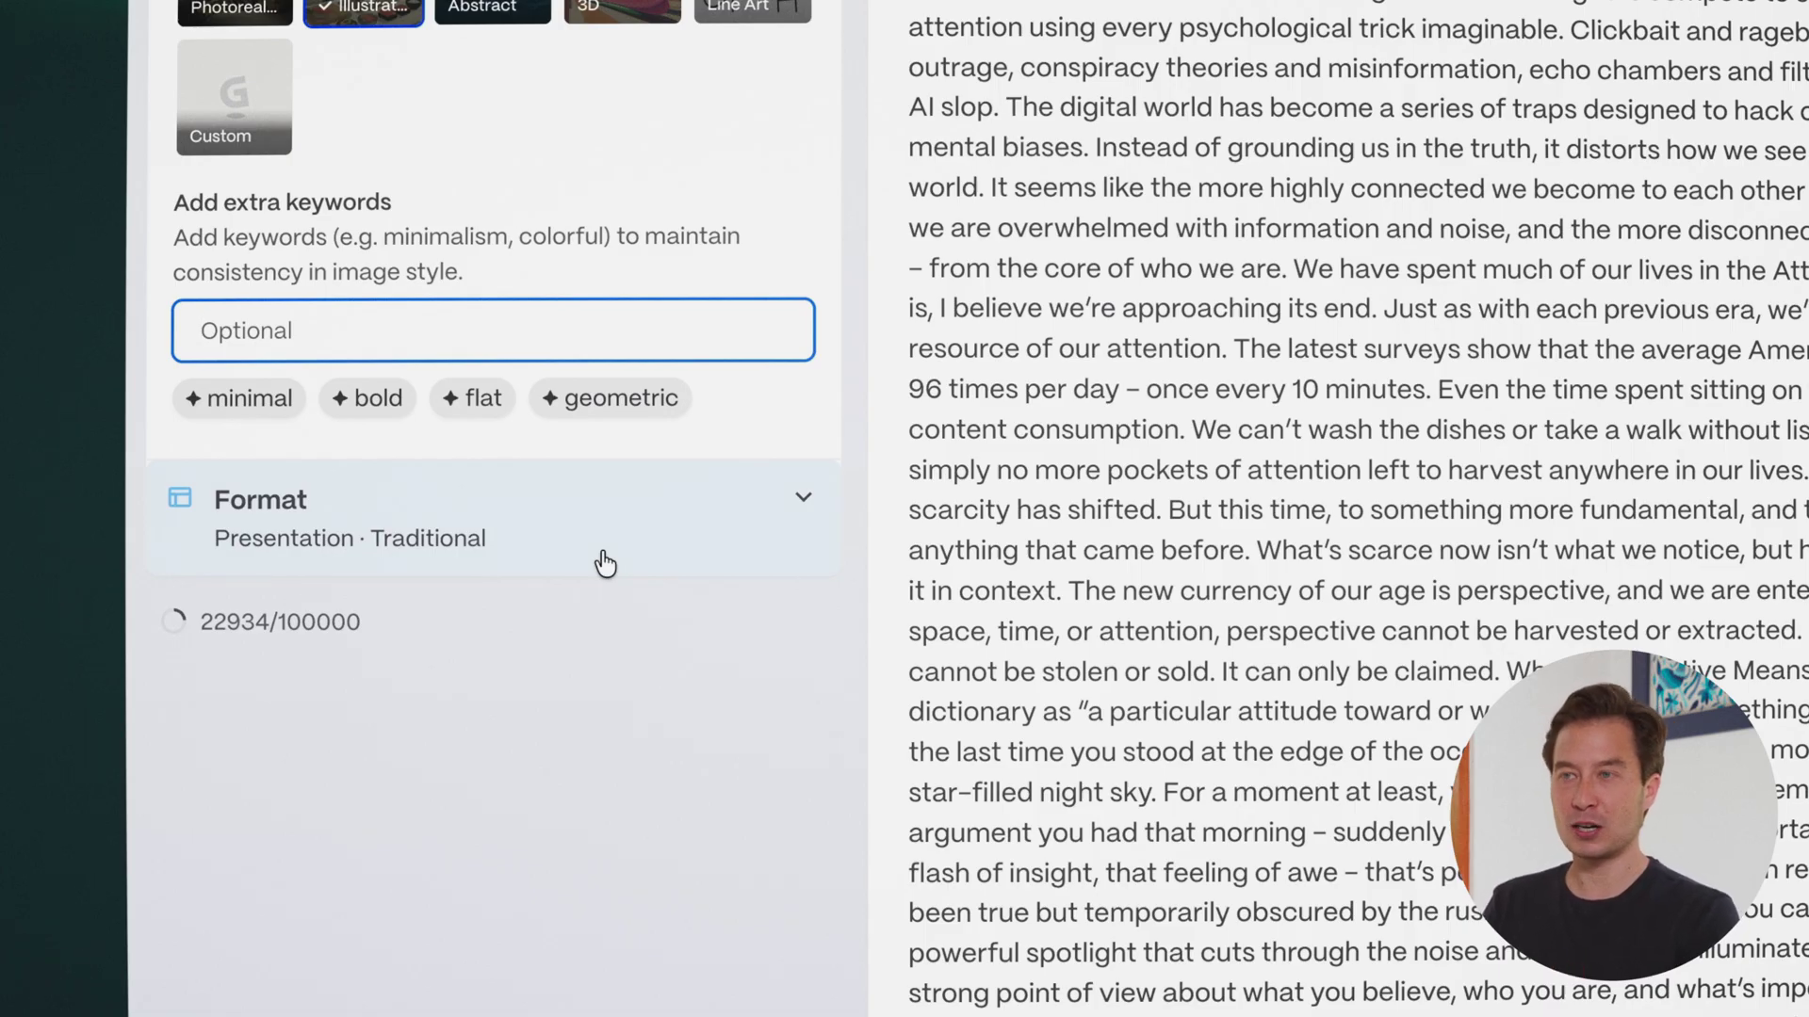
Expand Format and keep the Presentation in the Traditional 16:9 page style.
{"action": "left_click", "coordinate": [325, 516]}
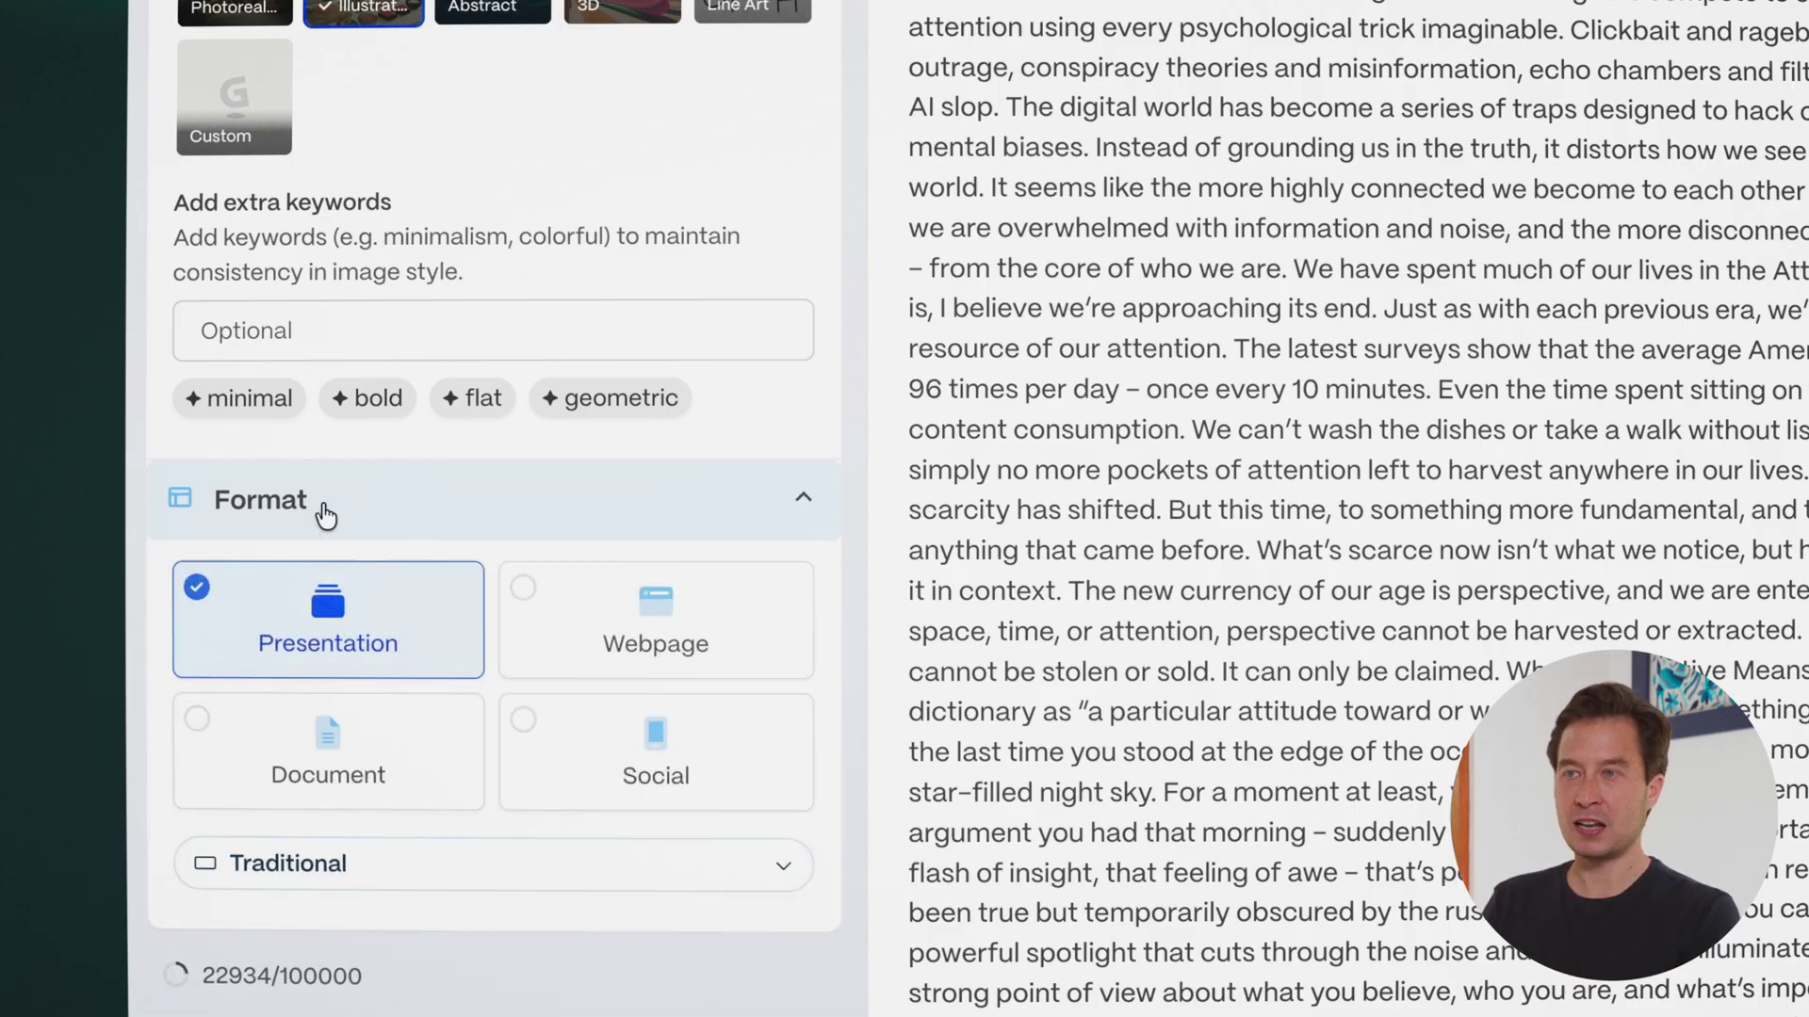
{"action": "left_click", "coordinate": [353, 863]}
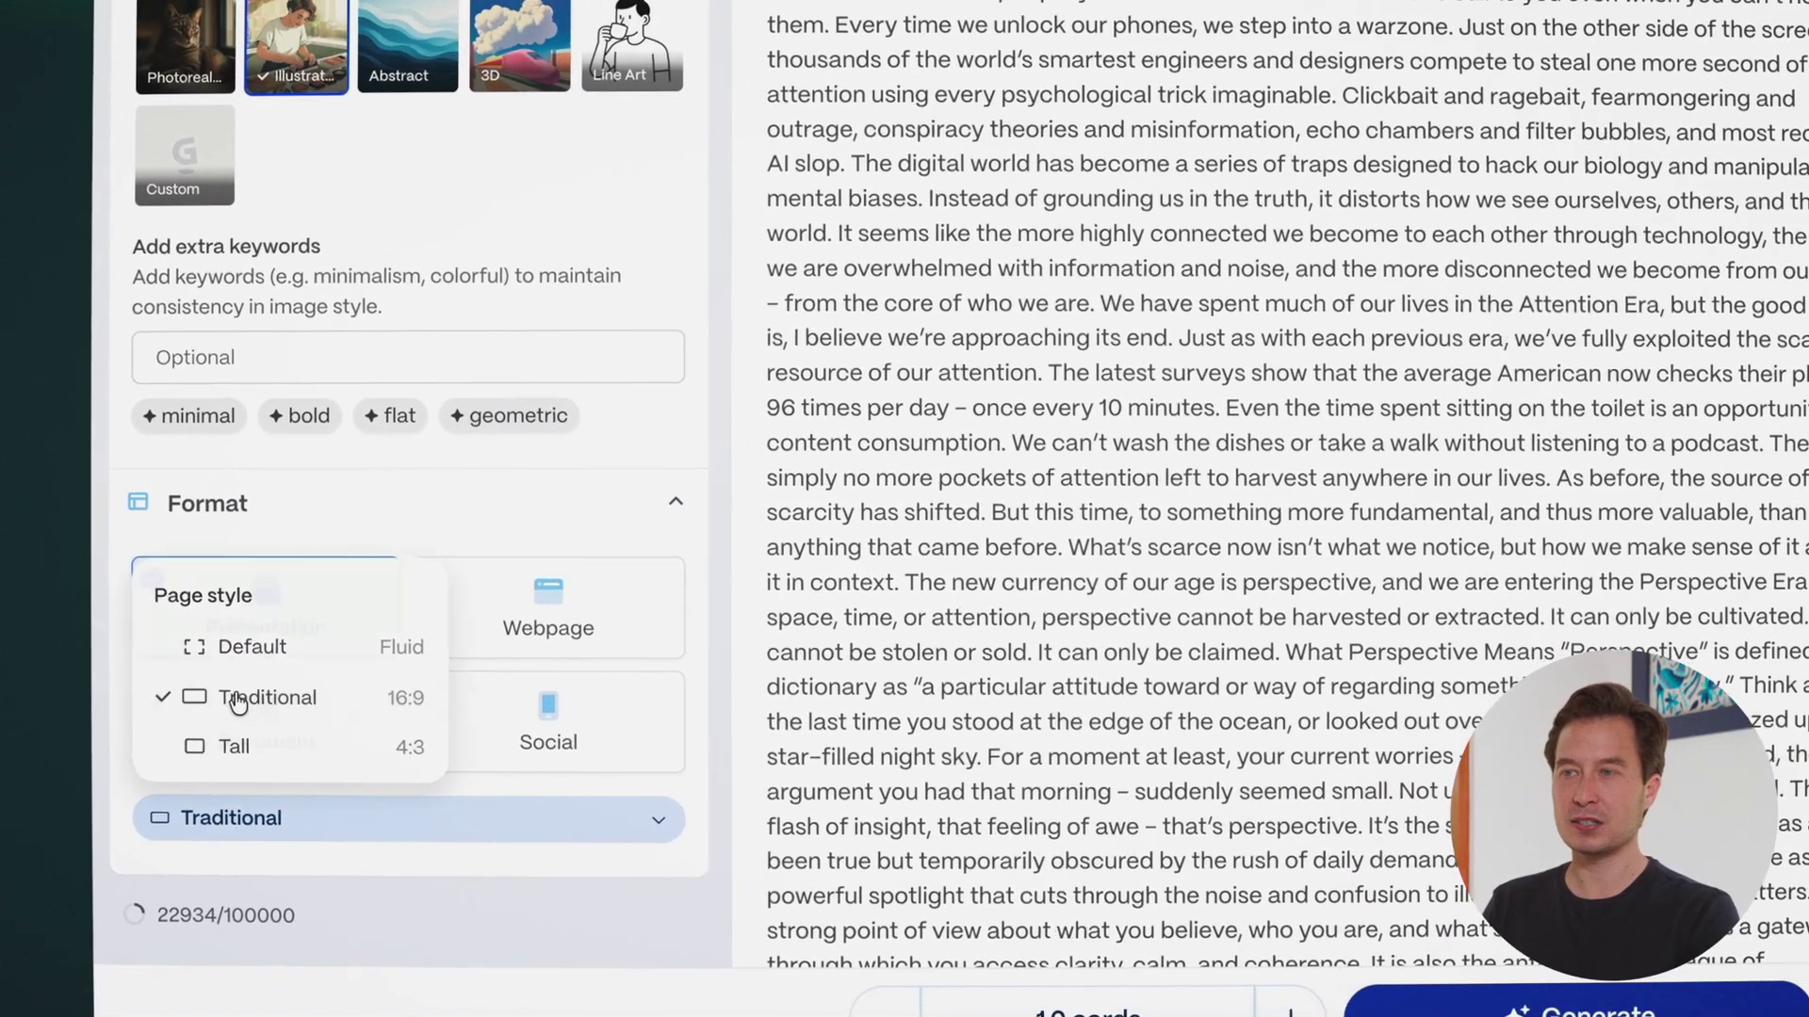
{"action": "left_click", "coordinate": [254, 720]}
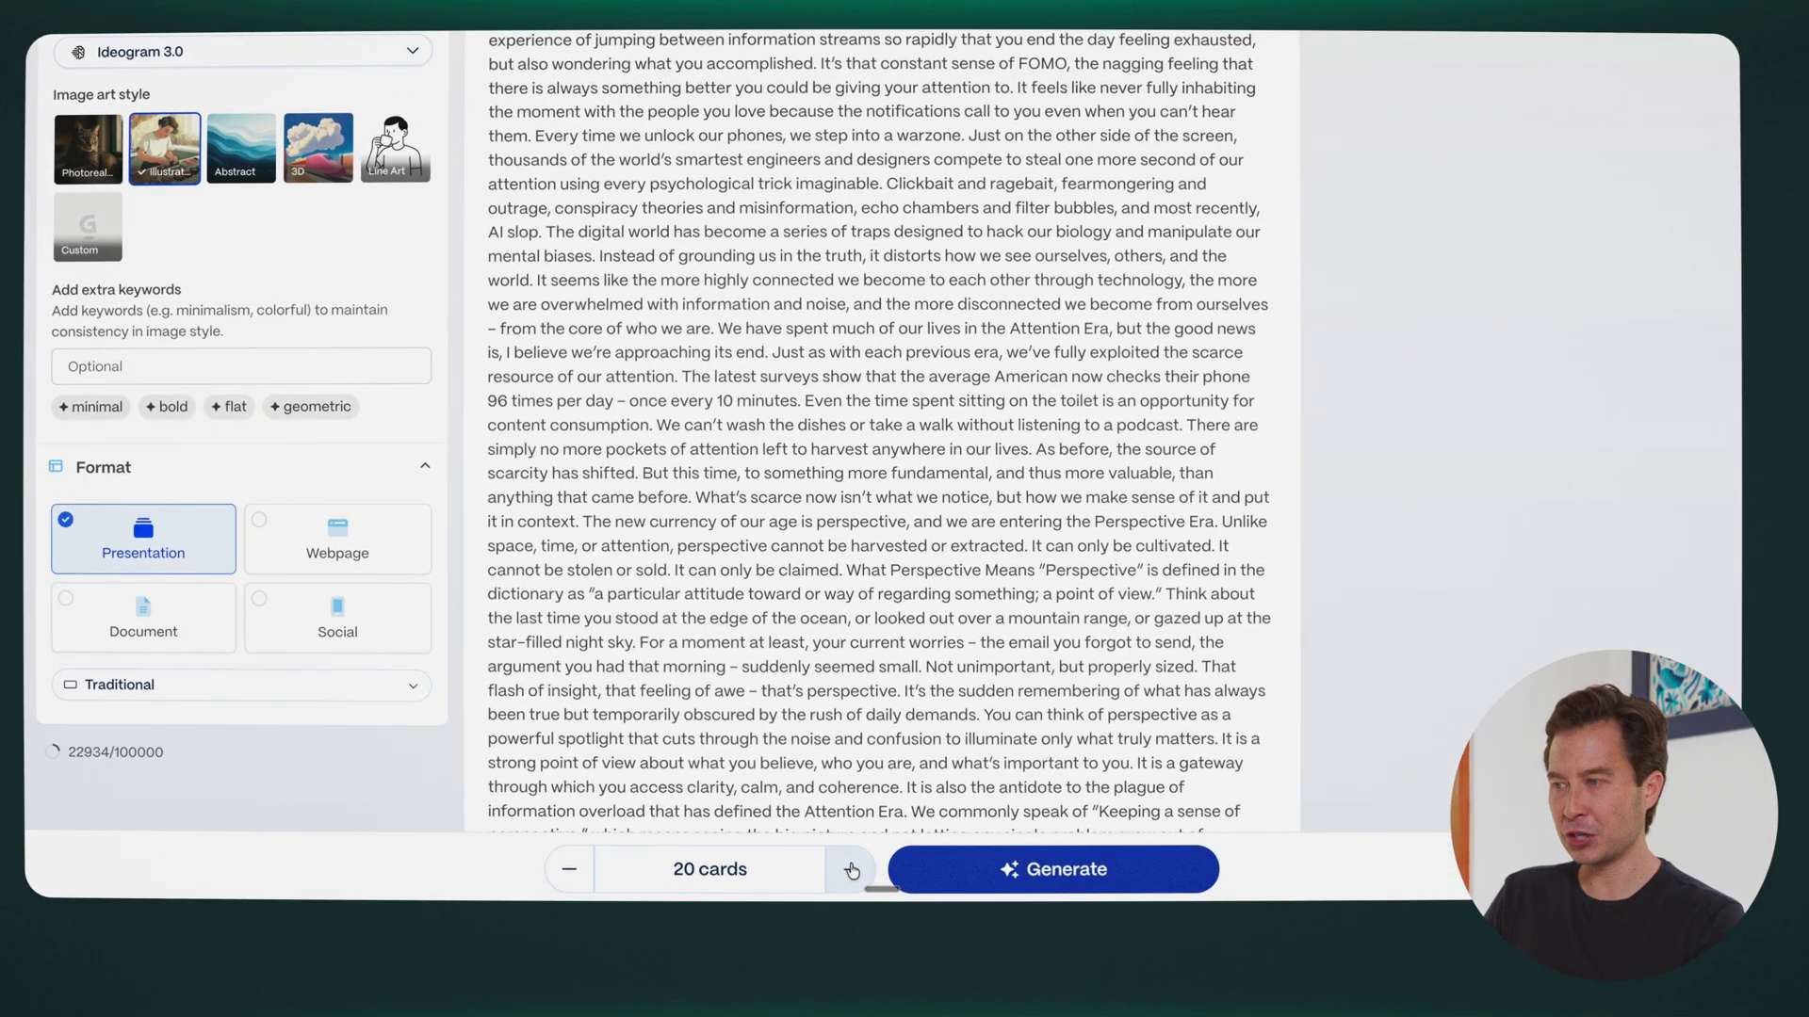
Set 30 cards, leave Additional instructions empty, and generate the condensed, concise presentation.
{"action": "left_click", "coordinate": [570, 870]}
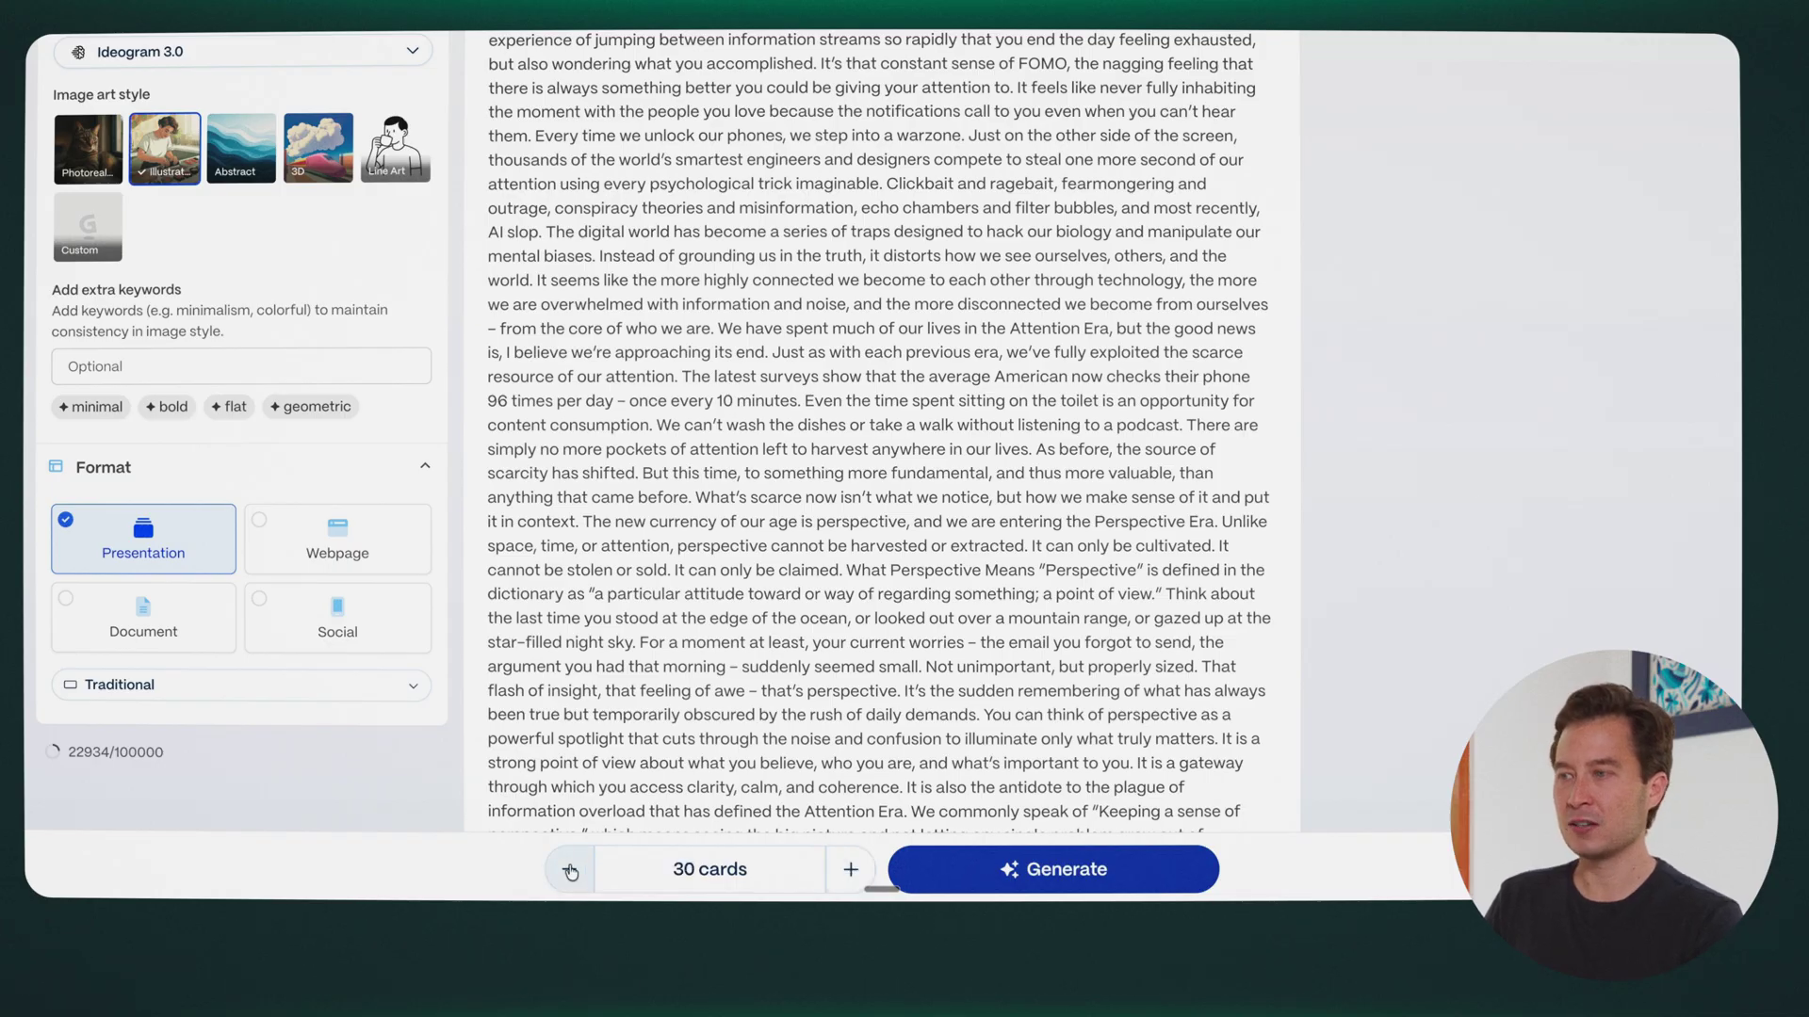
{"action": "scroll", "coordinate": [1369, 181], "scroll_direction": "up", "scroll_amount": 15}
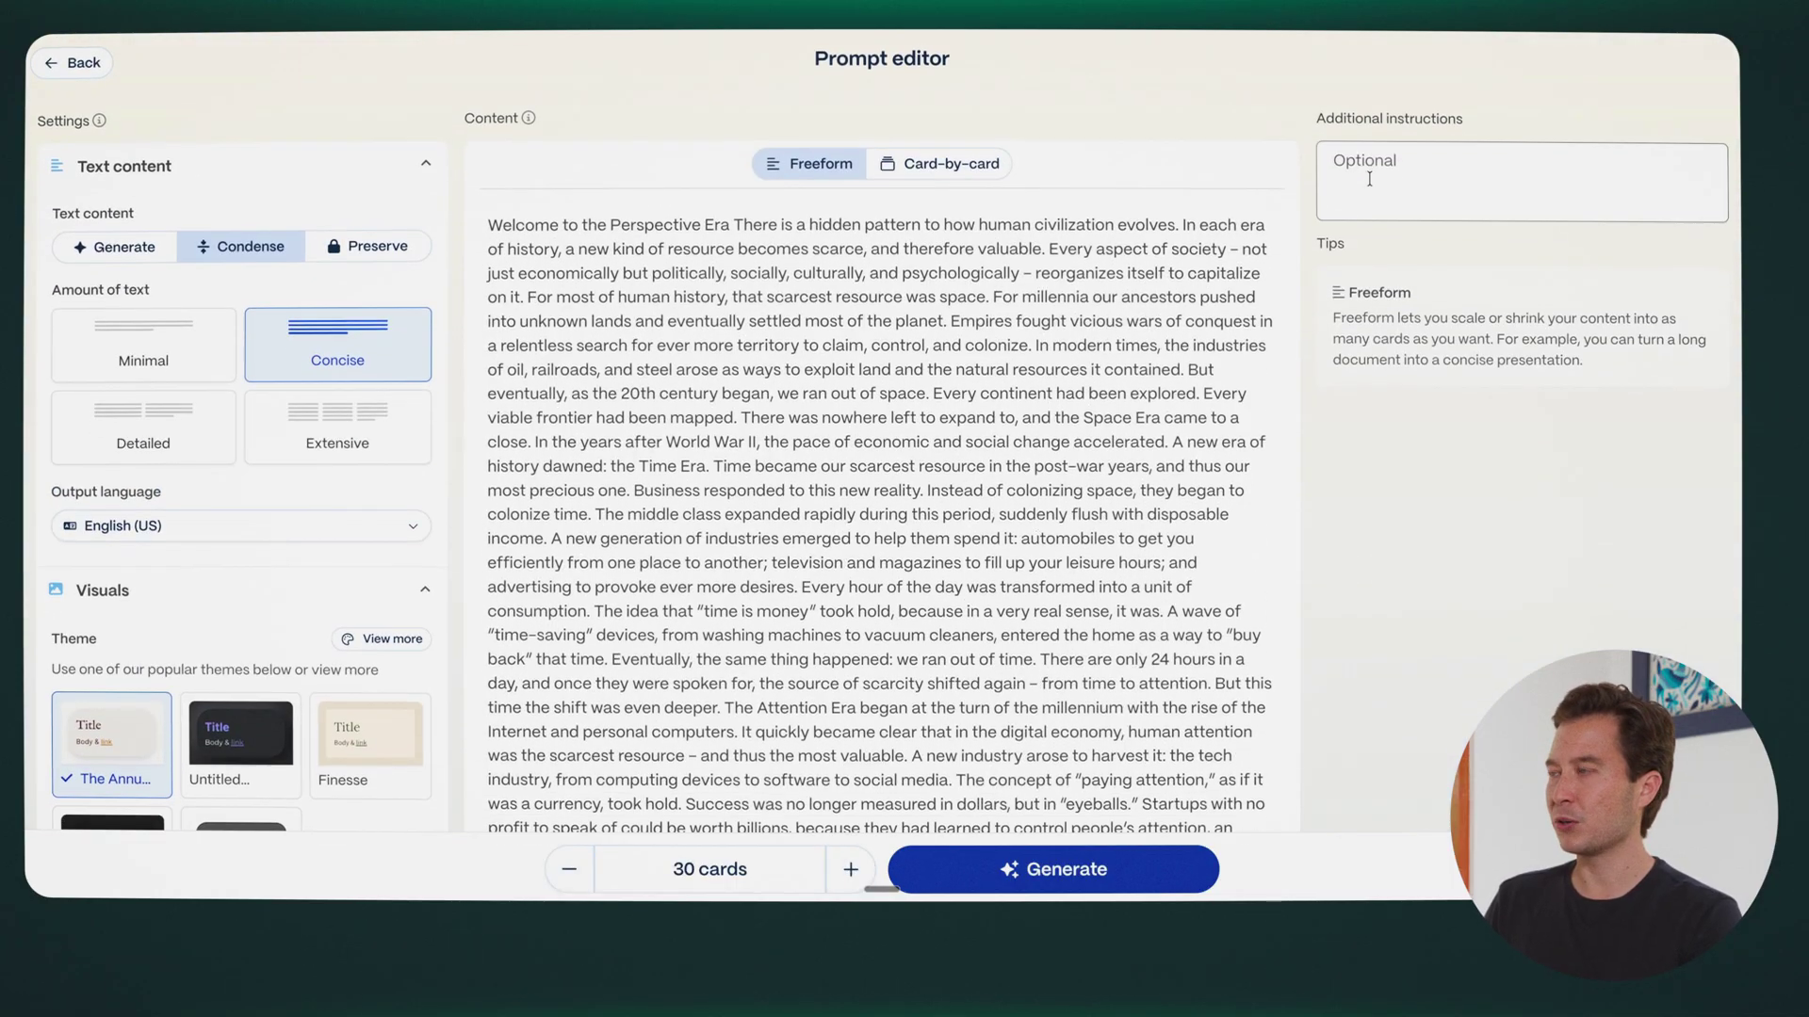
{"action": "left_click", "coordinate": [1373, 173]}
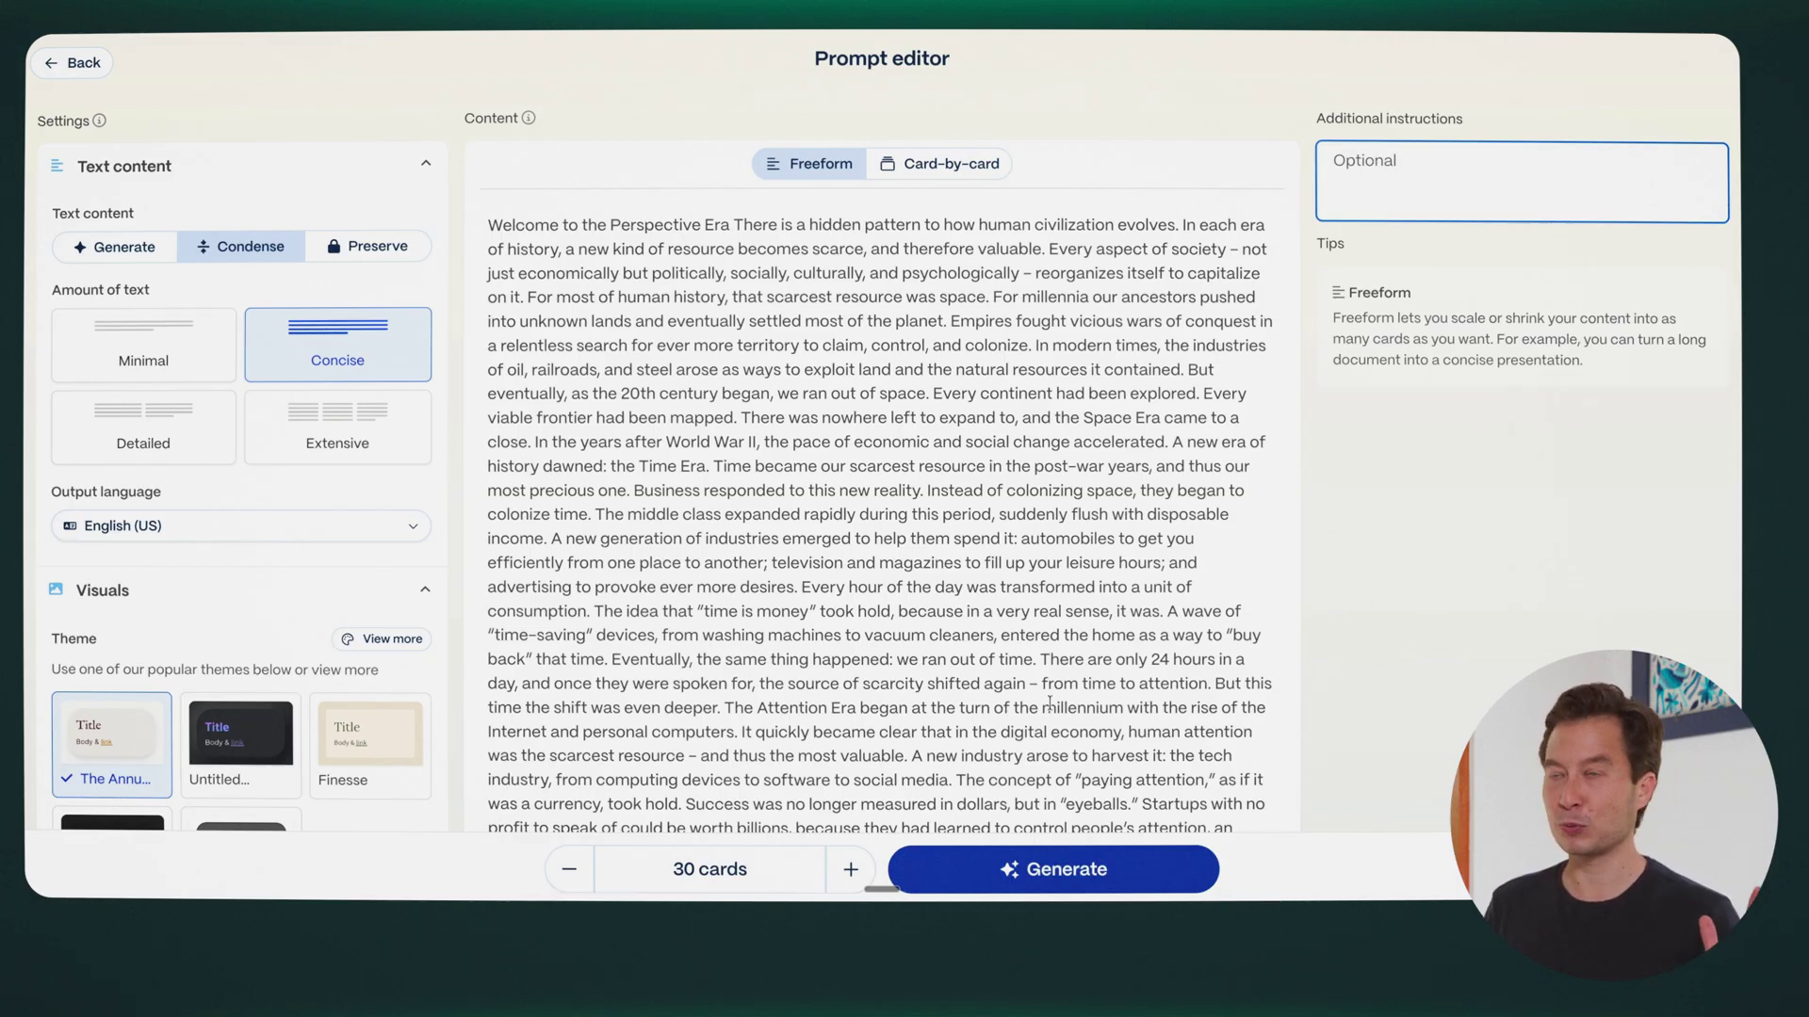
{"action": "left_click", "coordinate": [1053, 871]}
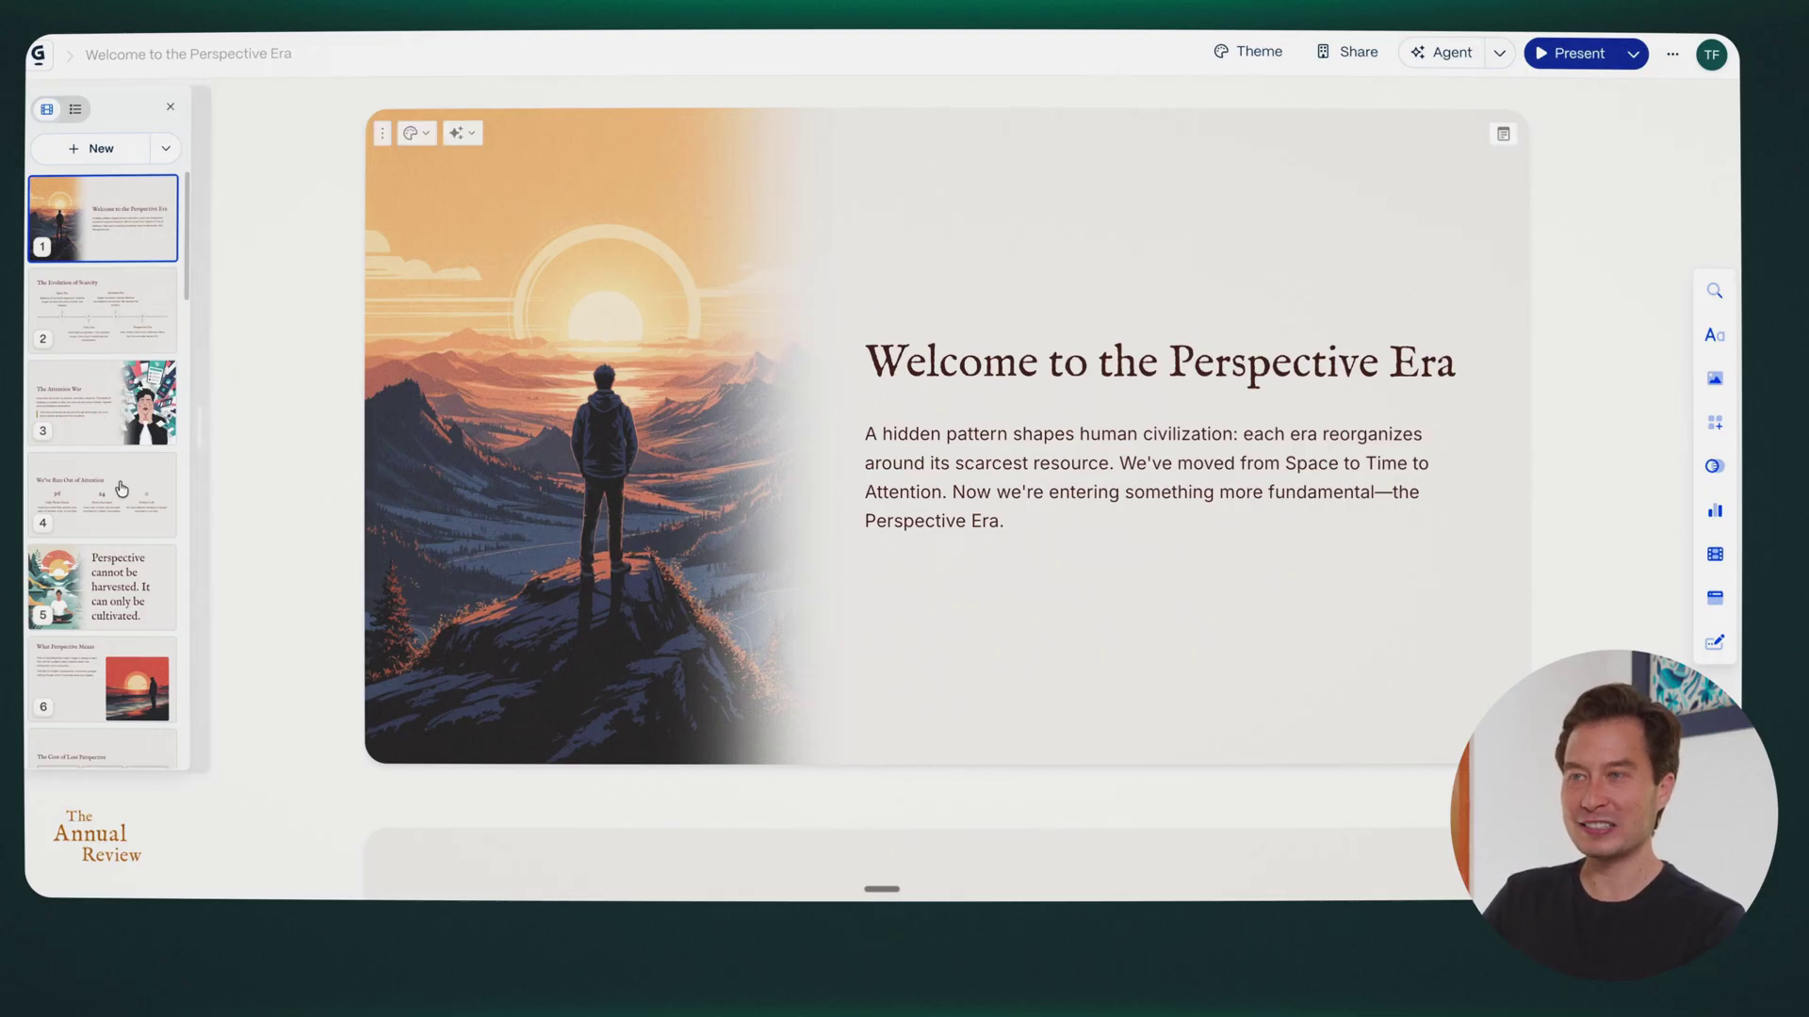
Widen the thumbnail panel and inspect card 28, Making Your Nest, and card 25, Preparing for Your Review.
{"action": "left_click_drag", "start_coordinate": [200, 433], "coordinate": [253, 438]}
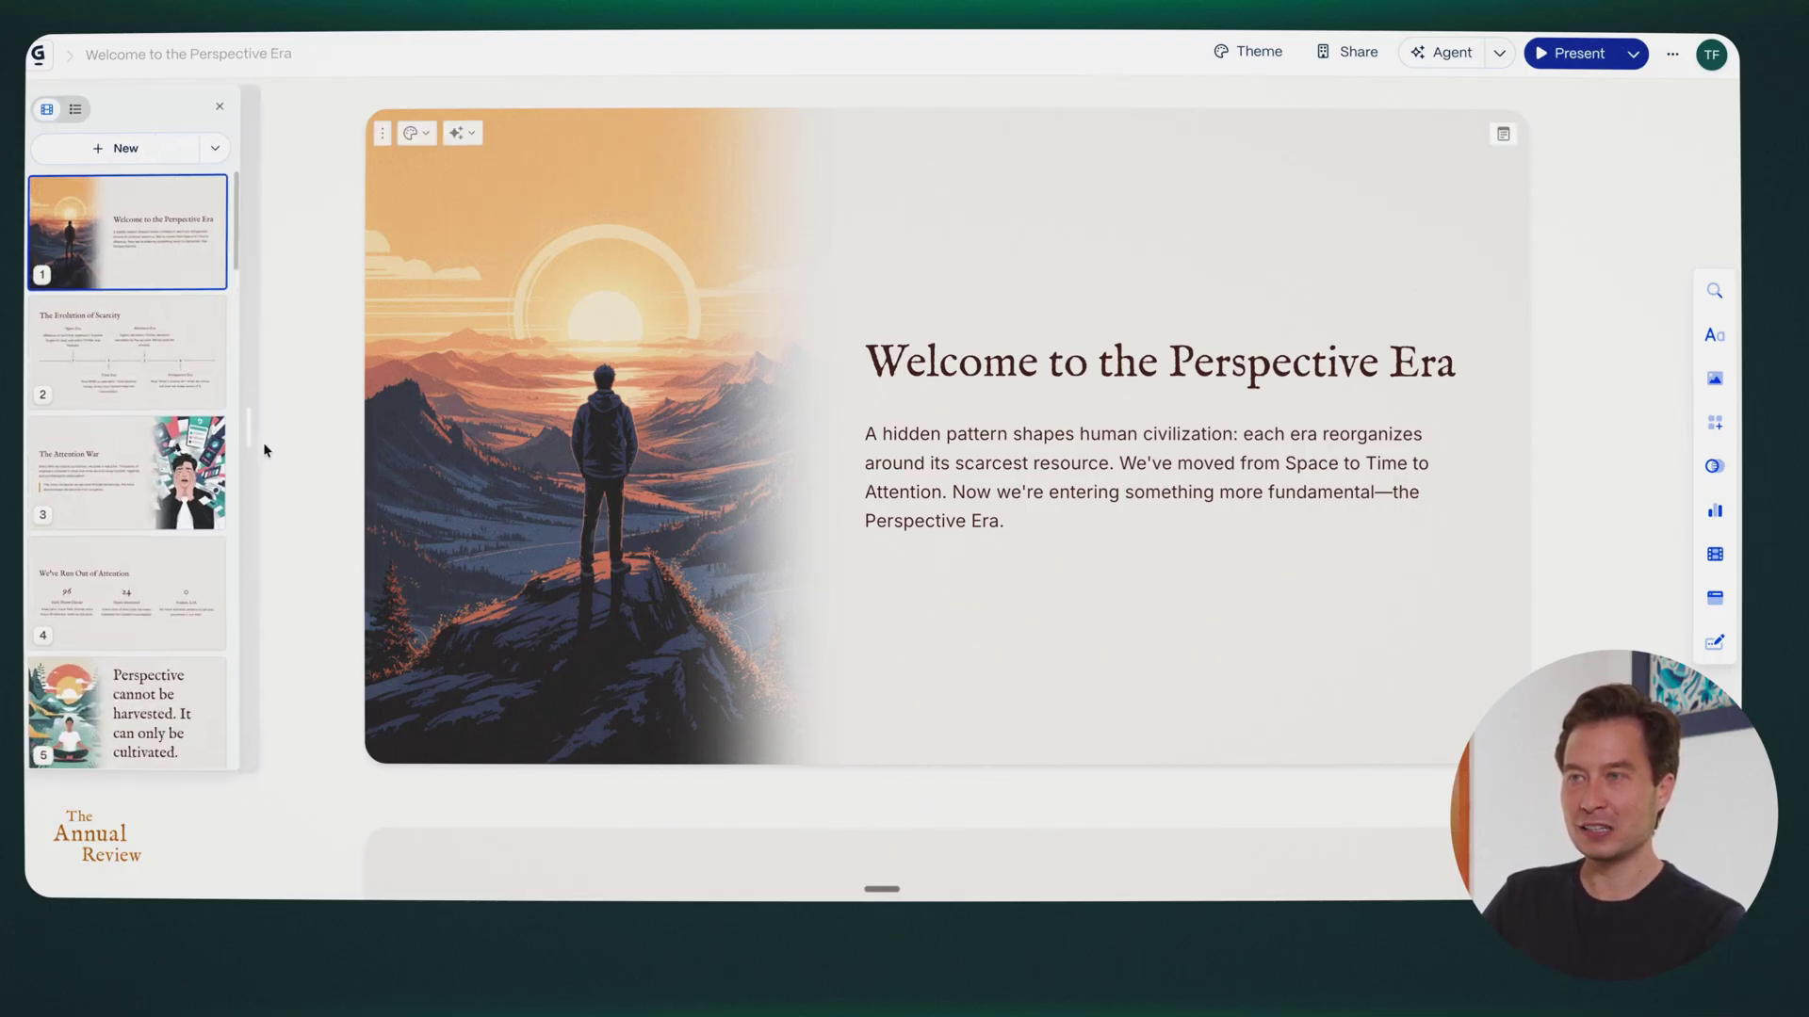
{"action": "scroll", "coordinate": [146, 477], "scroll_direction": "down", "scroll_amount": 10}
{"action": "scroll", "coordinate": [146, 478], "scroll_direction": "down", "scroll_amount": 10}
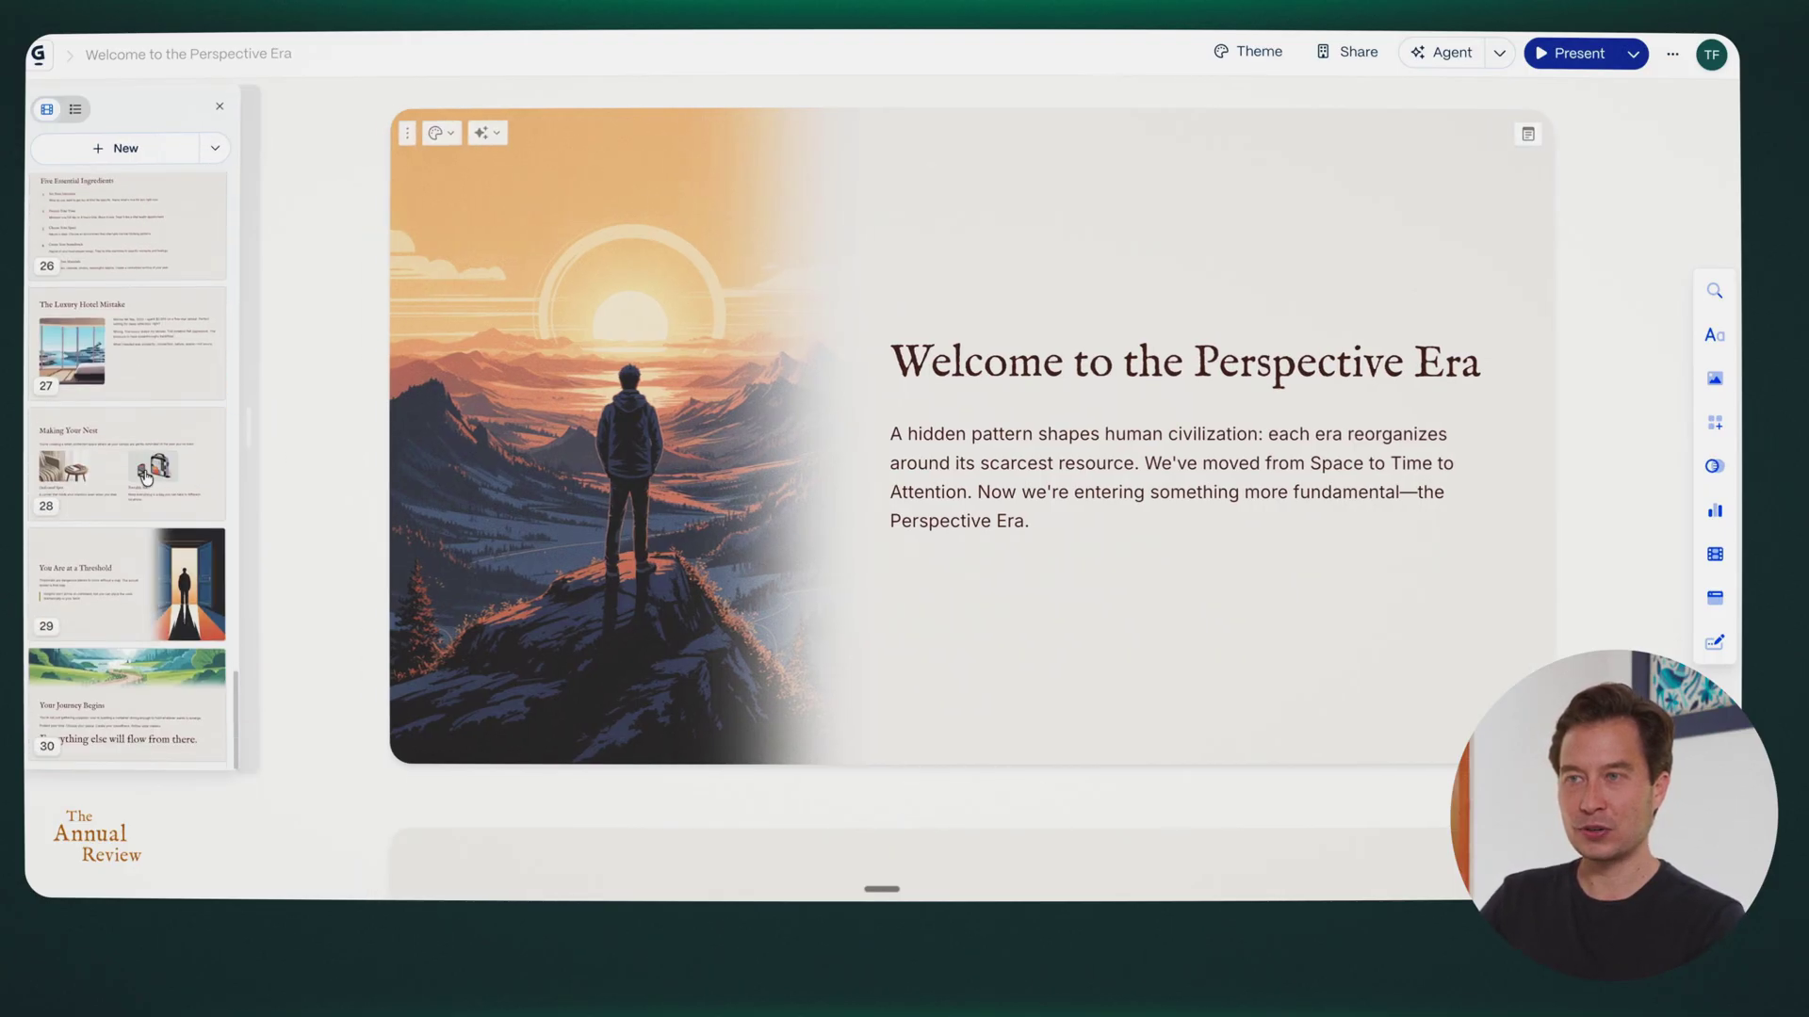
{"action": "left_click", "coordinate": [143, 473]}
{"action": "scroll", "coordinate": [134, 569], "scroll_direction": "up", "scroll_amount": 5}
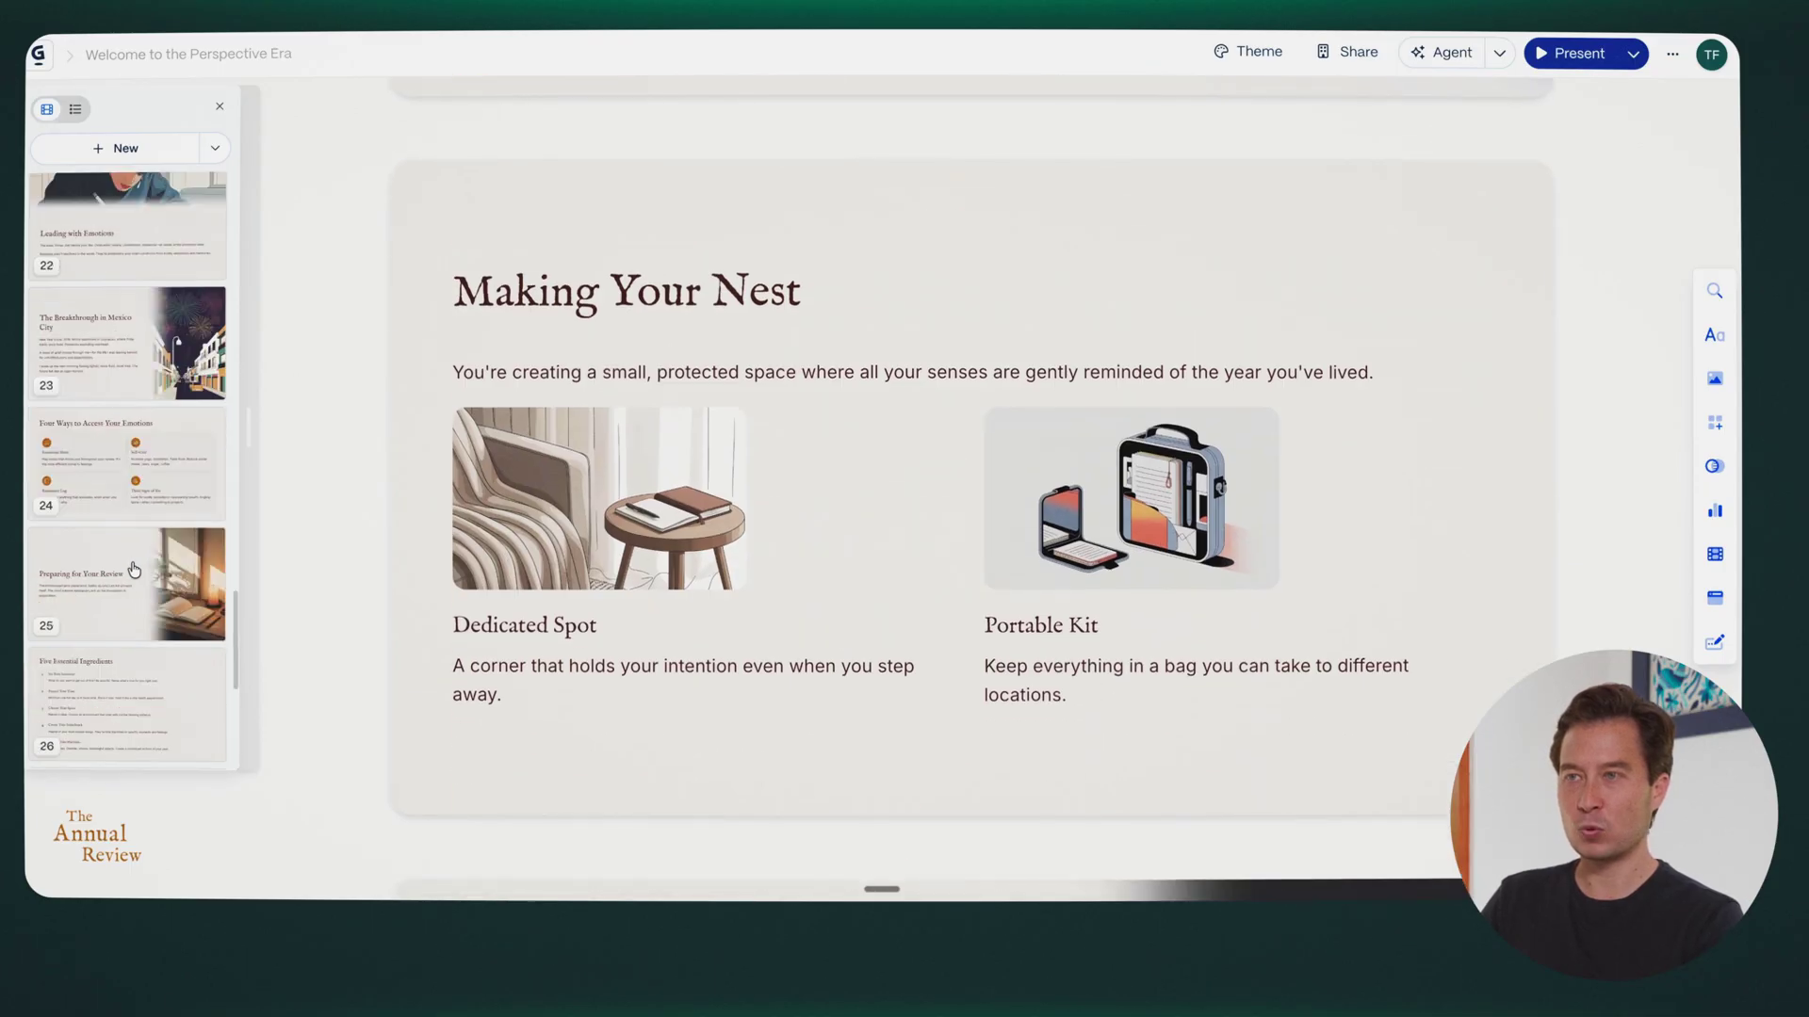
{"action": "left_click", "coordinate": [128, 591]}
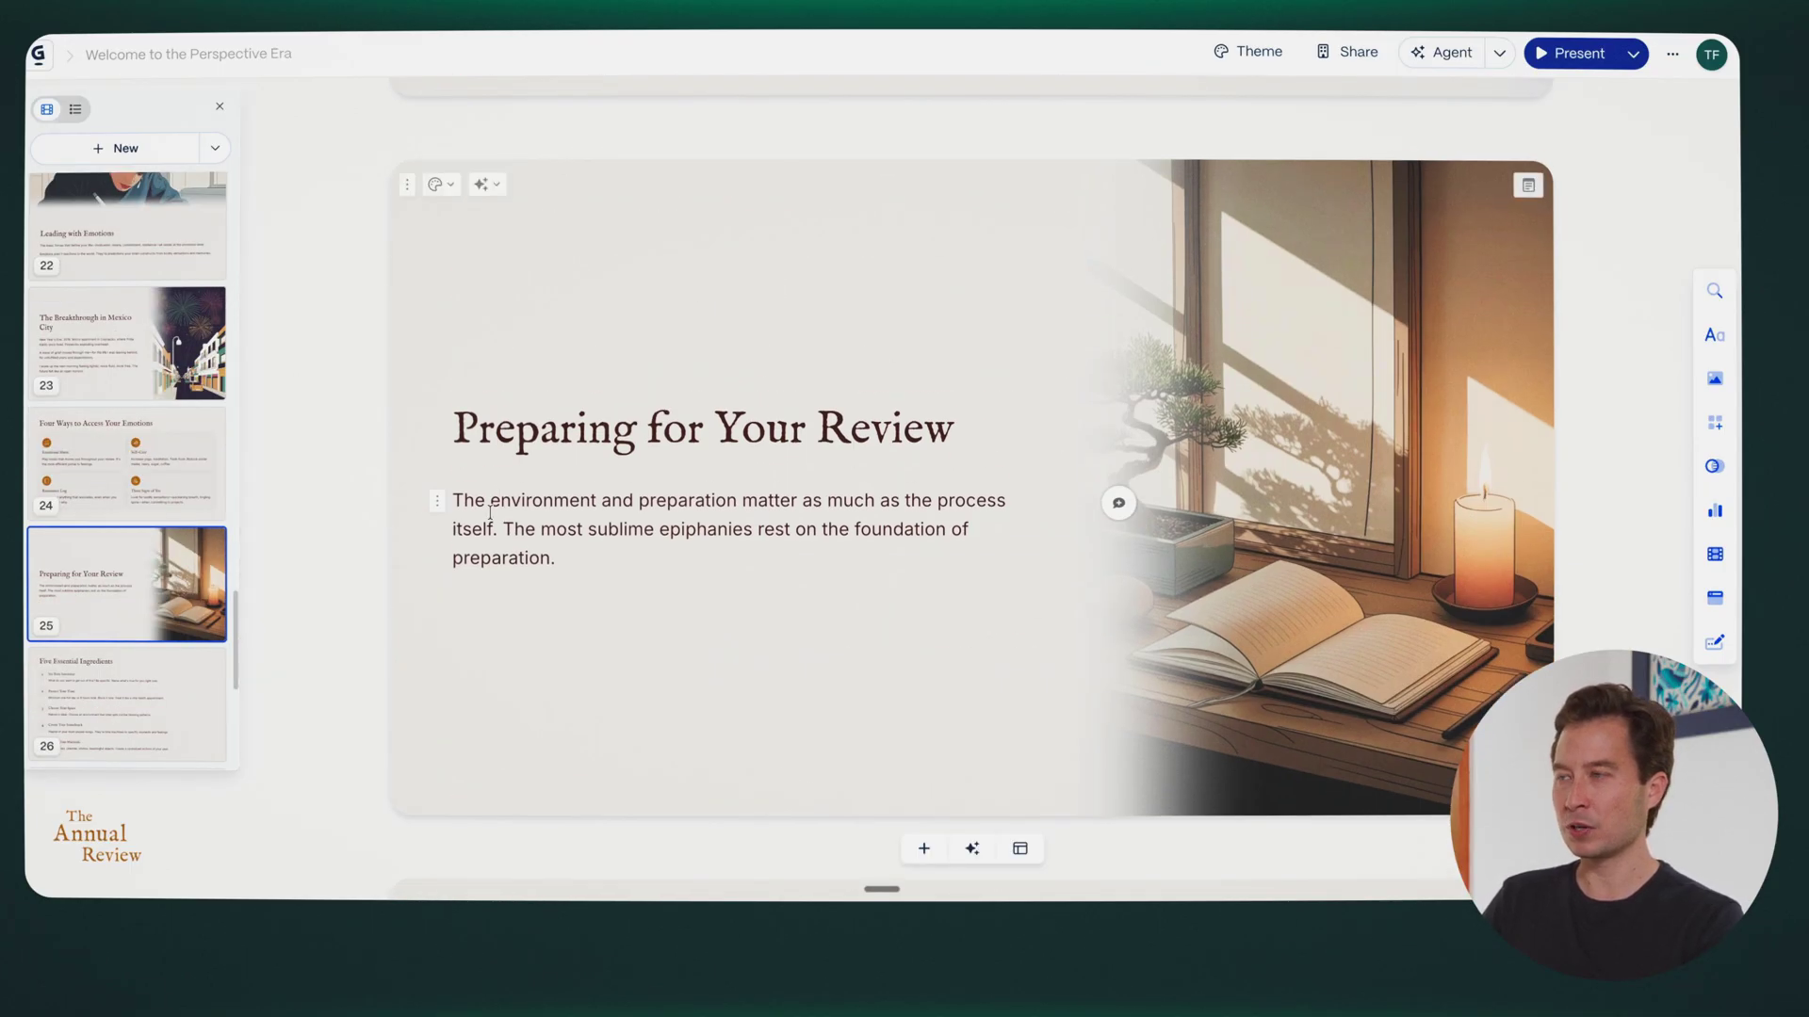
Inspect cards 23, 21 and 17, ending on The ARC Method.
{"action": "scroll", "coordinate": [716, 509], "scroll_direction": "up", "scroll_amount": 5}
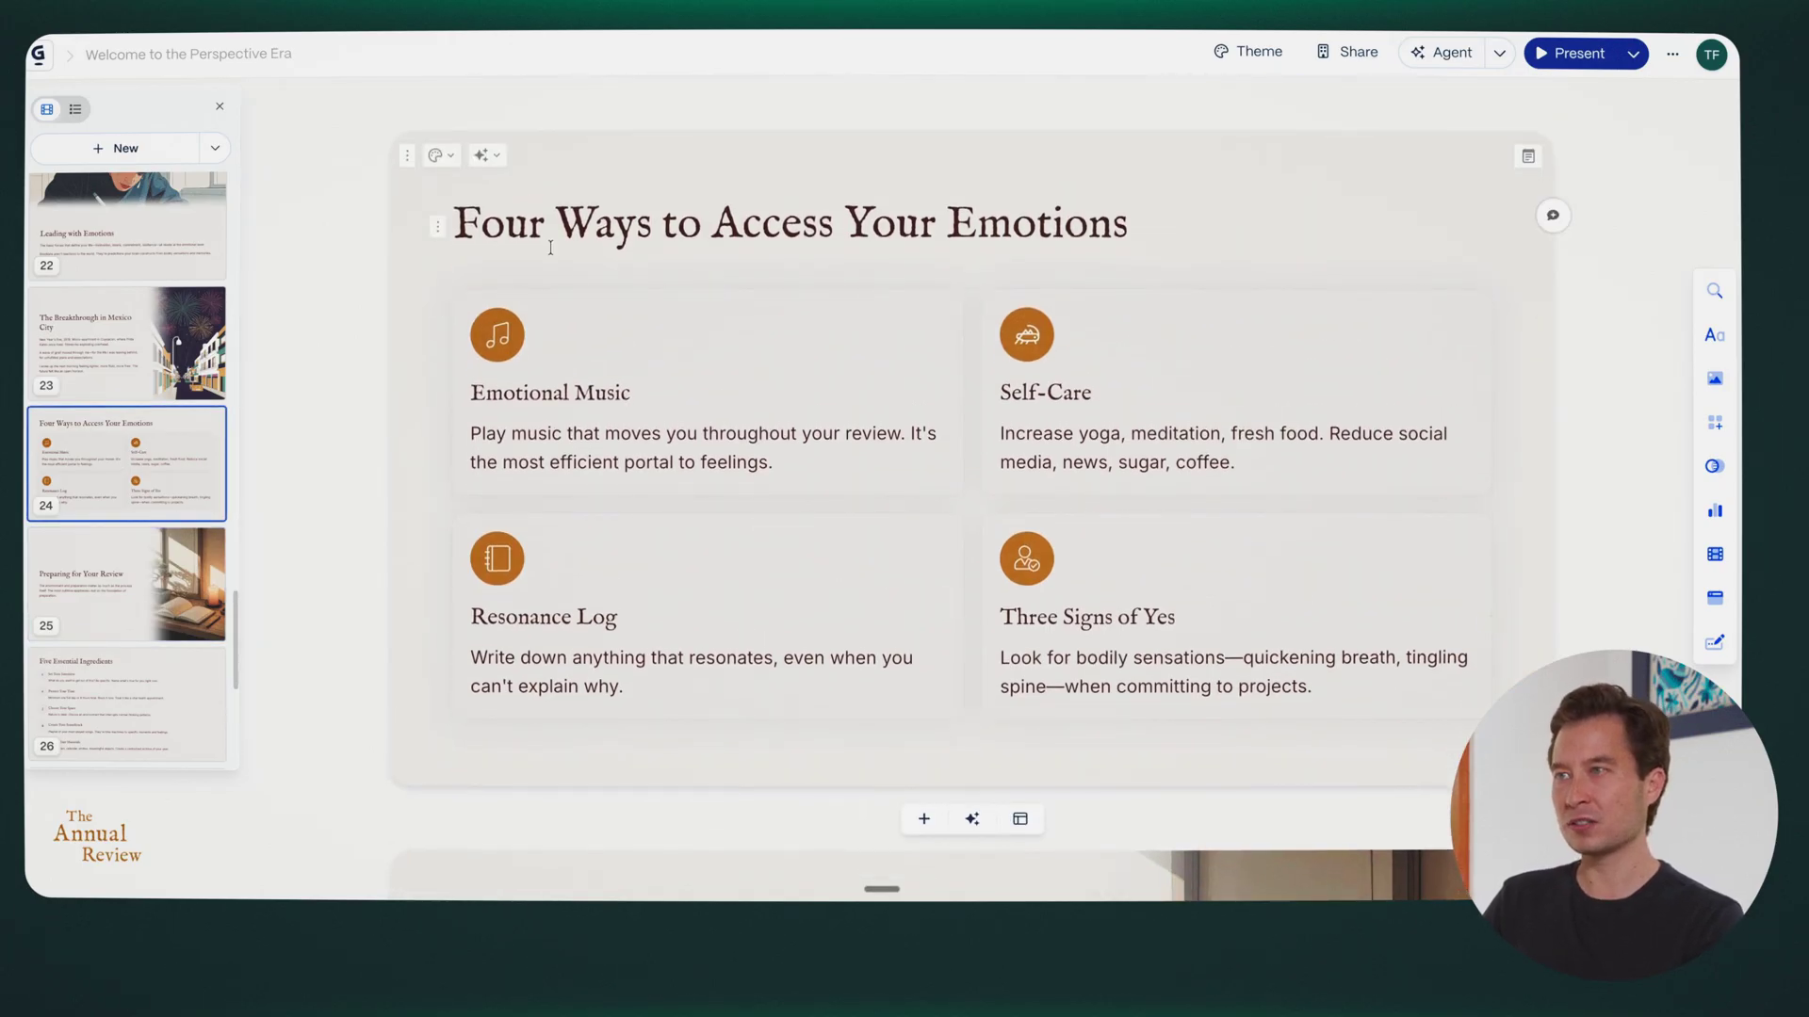
{"action": "scroll", "coordinate": [111, 585], "scroll_direction": "up", "scroll_amount": 3}
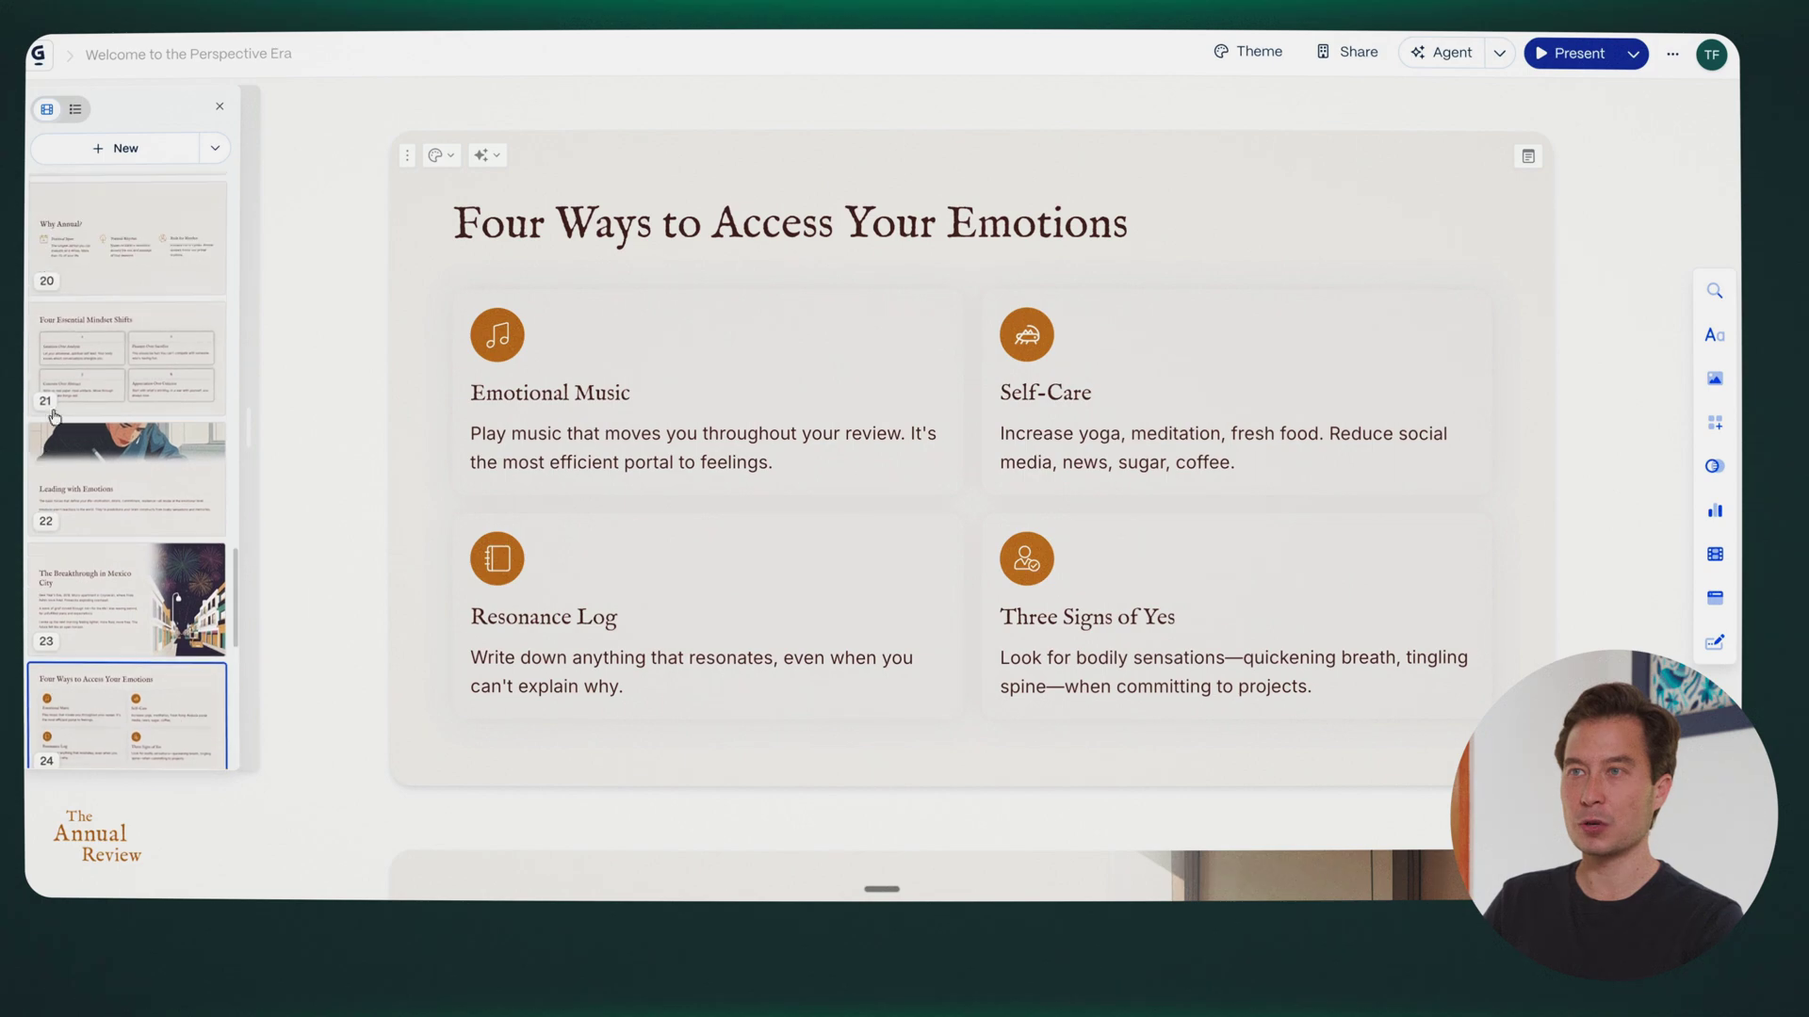
{"action": "left_click", "coordinate": [111, 585]}
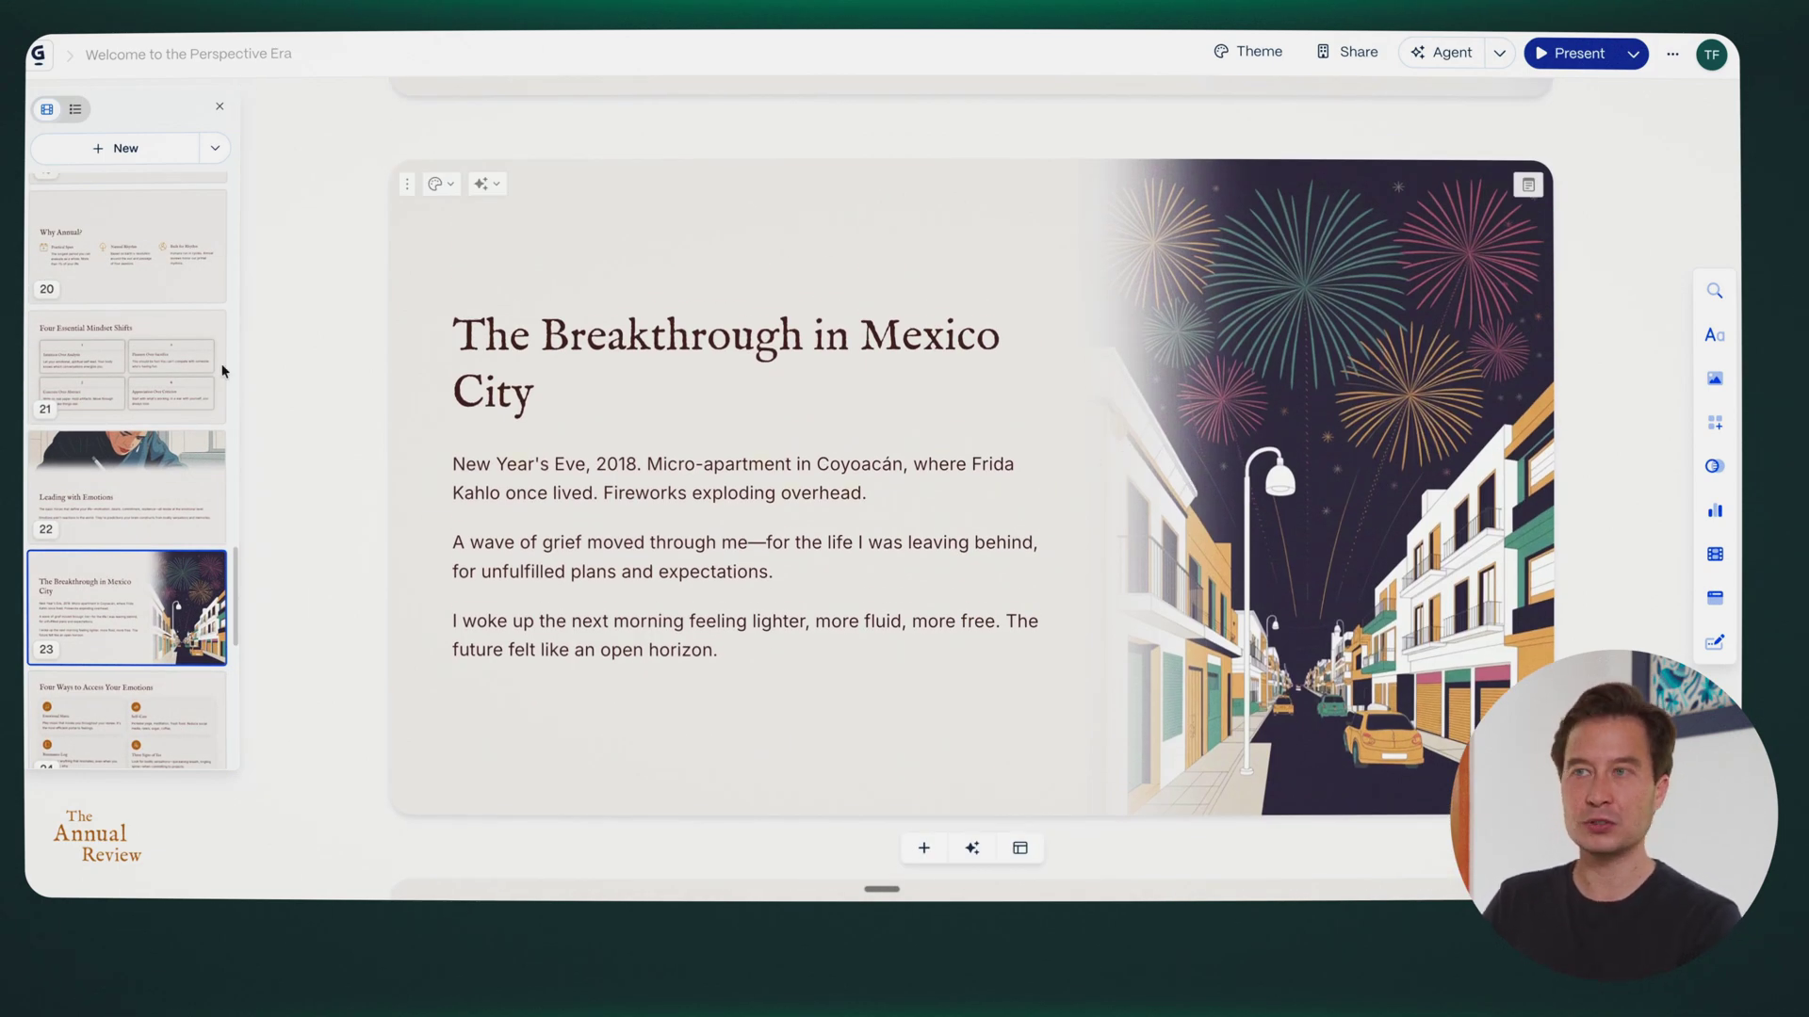
{"action": "left_click", "coordinate": [162, 378]}
{"action": "scroll", "coordinate": [132, 414], "scroll_direction": "up", "scroll_amount": 5}
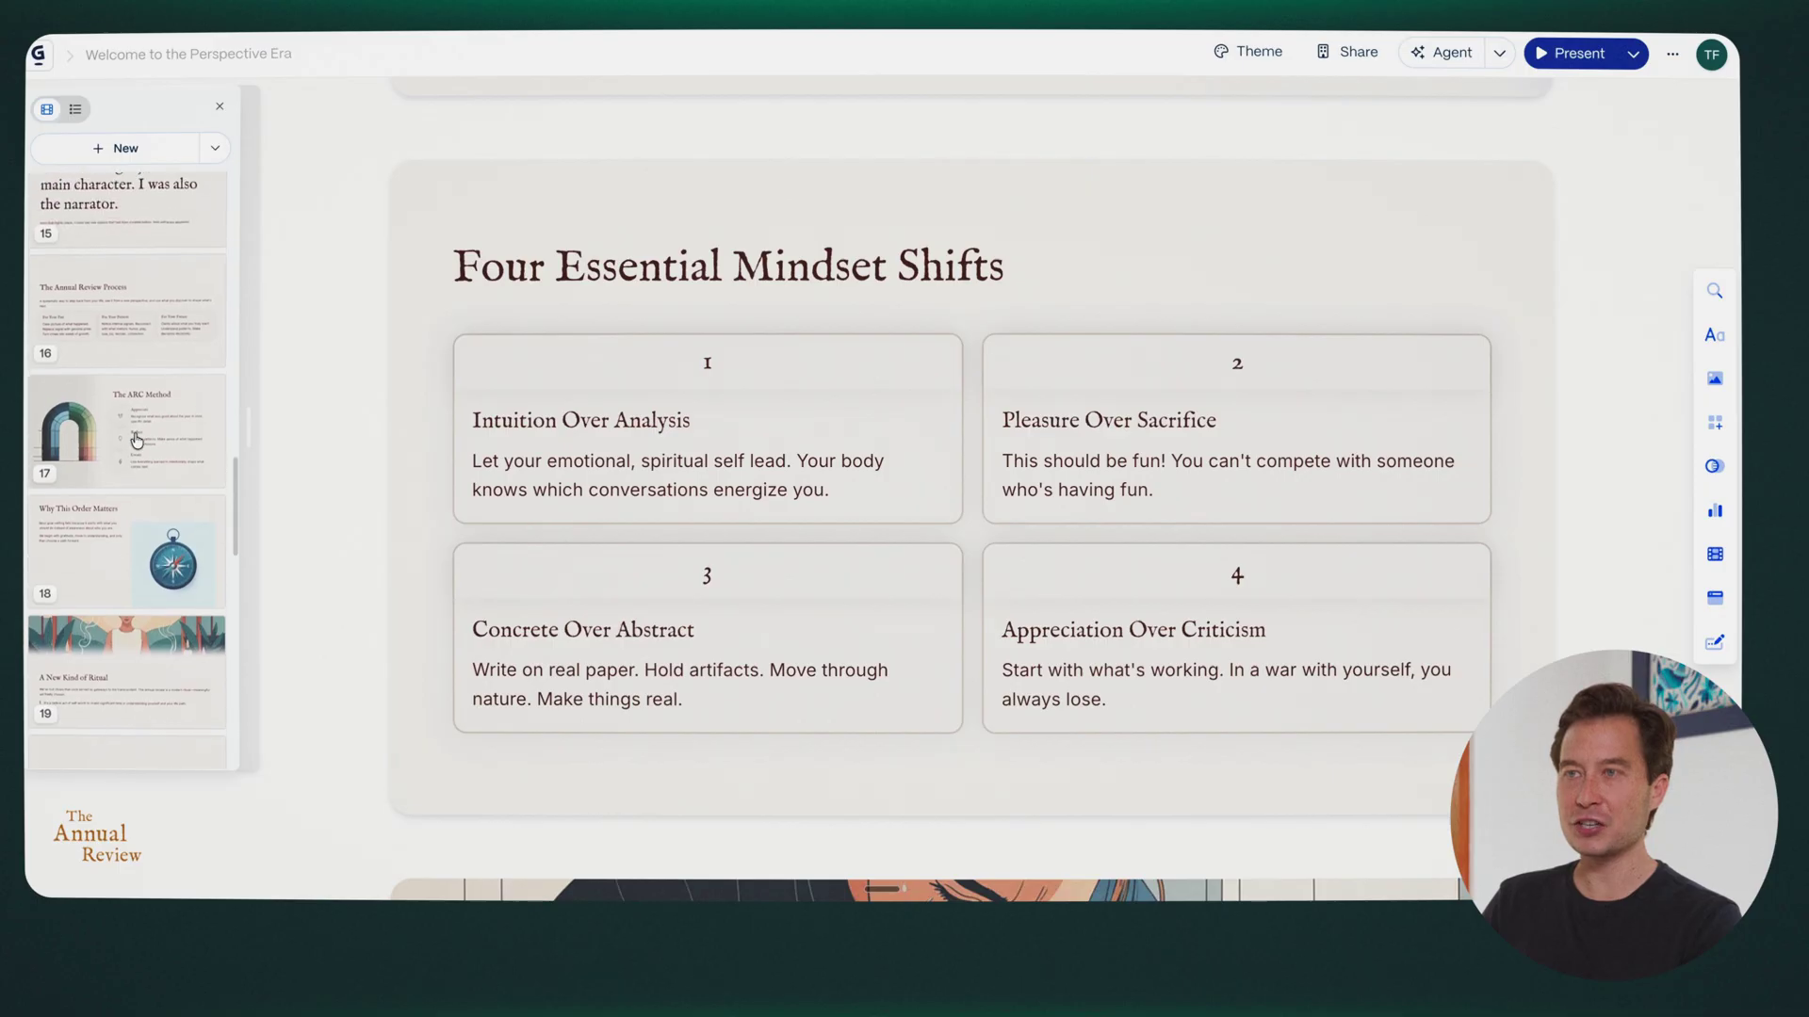
{"action": "left_click", "coordinate": [123, 428]}
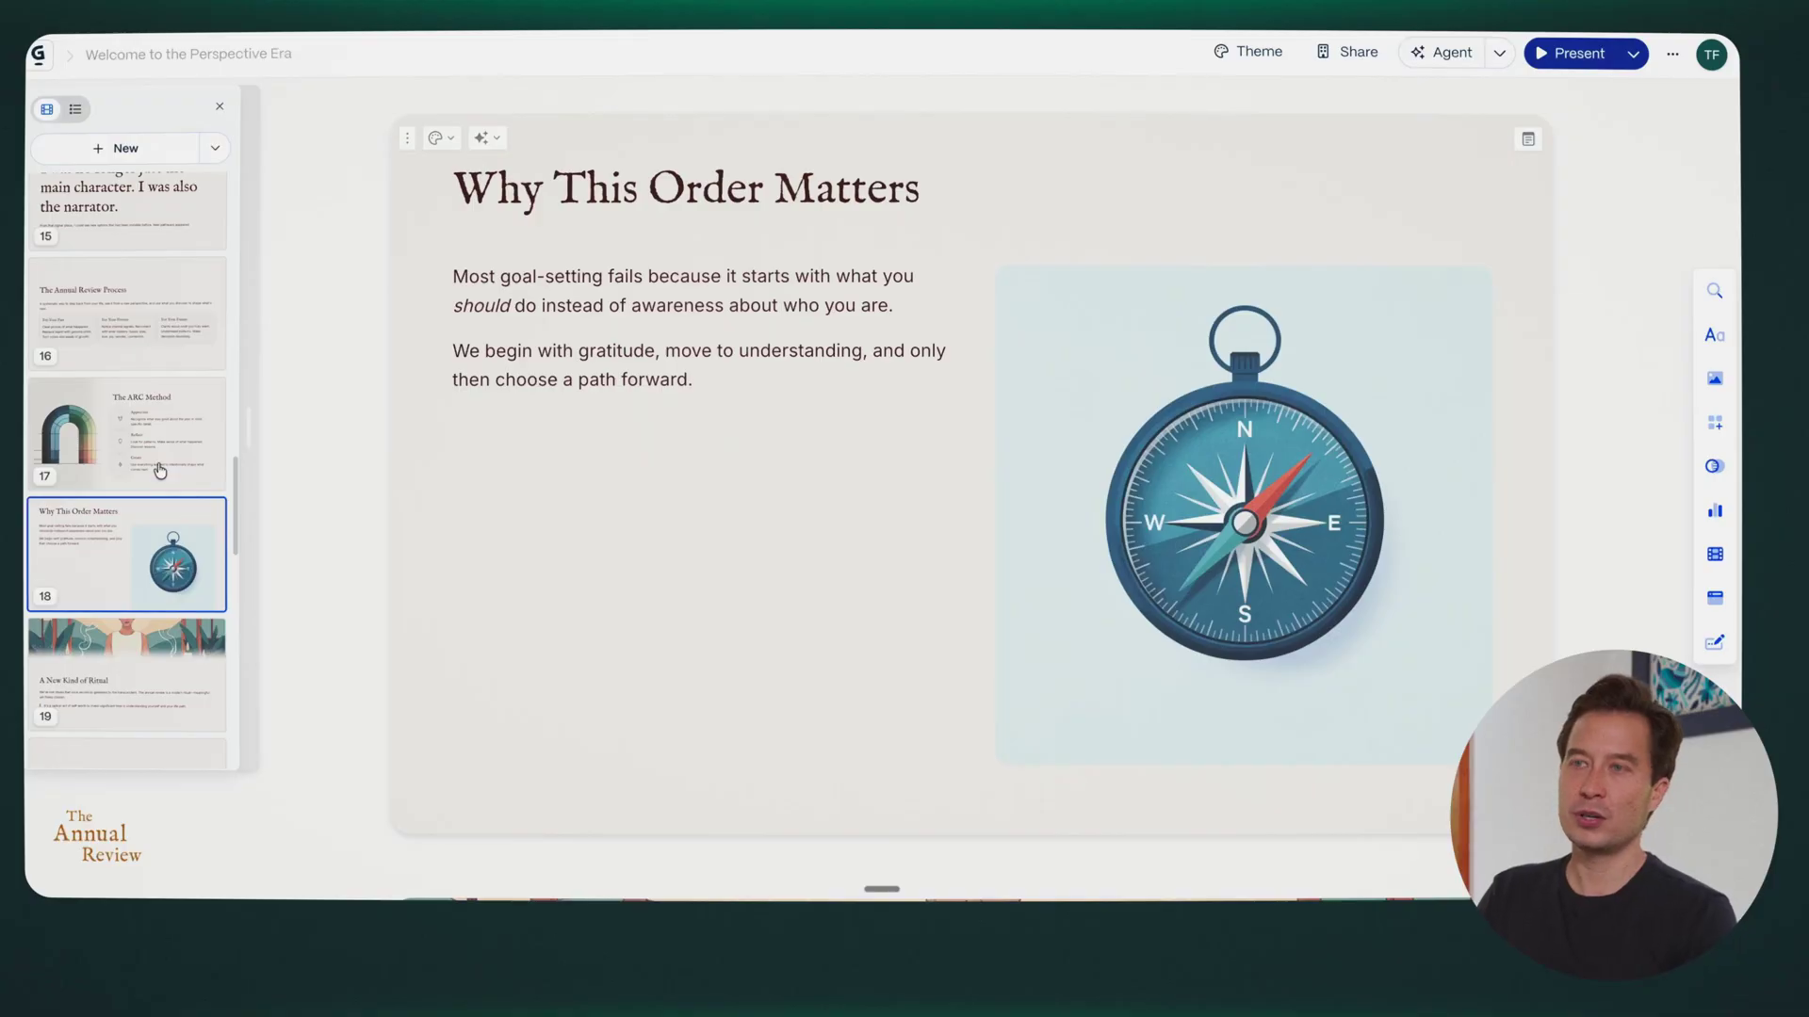
{"action": "scroll", "coordinate": [156, 464], "scroll_direction": "down", "scroll_amount": 3}
View card 19, A New Kind of Ritual, and card 23, The Breakthrough in Mexico City.
{"action": "scroll", "coordinate": [159, 470], "scroll_direction": "down", "scroll_amount": 2}
{"action": "left_click", "coordinate": [125, 285]}
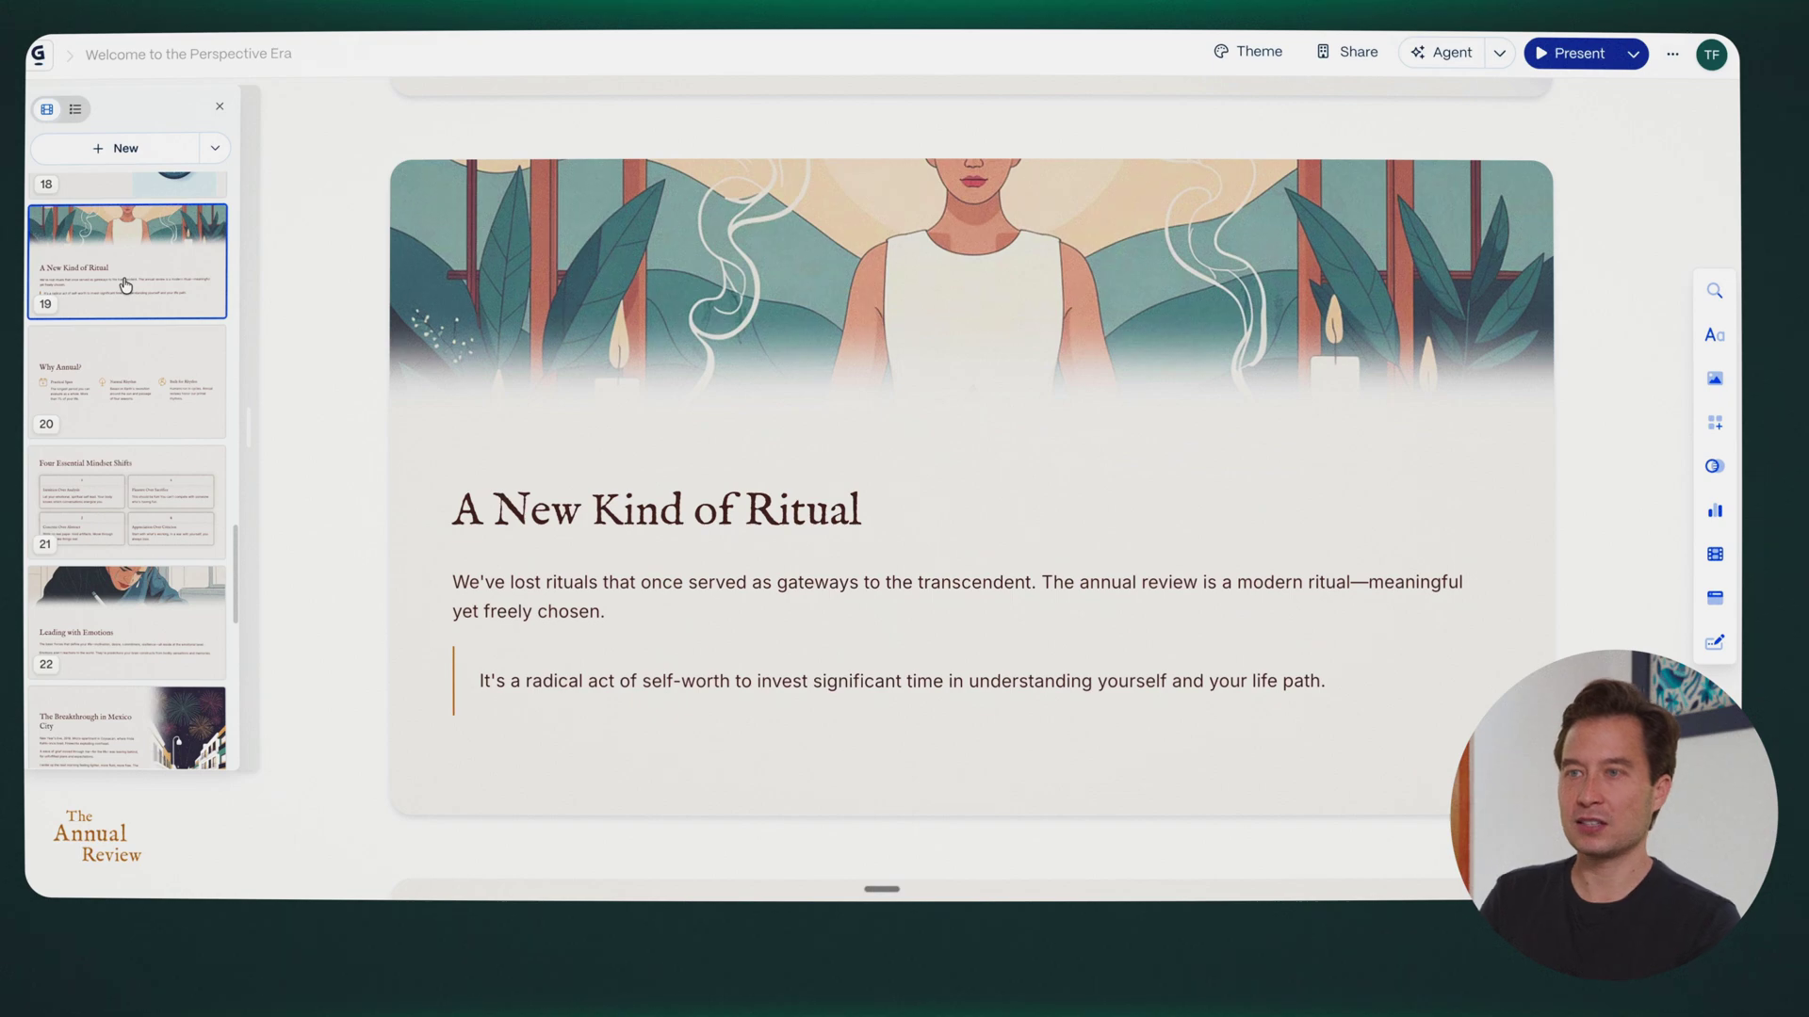
{"action": "scroll", "coordinate": [118, 396], "scroll_direction": "down", "scroll_amount": 3}
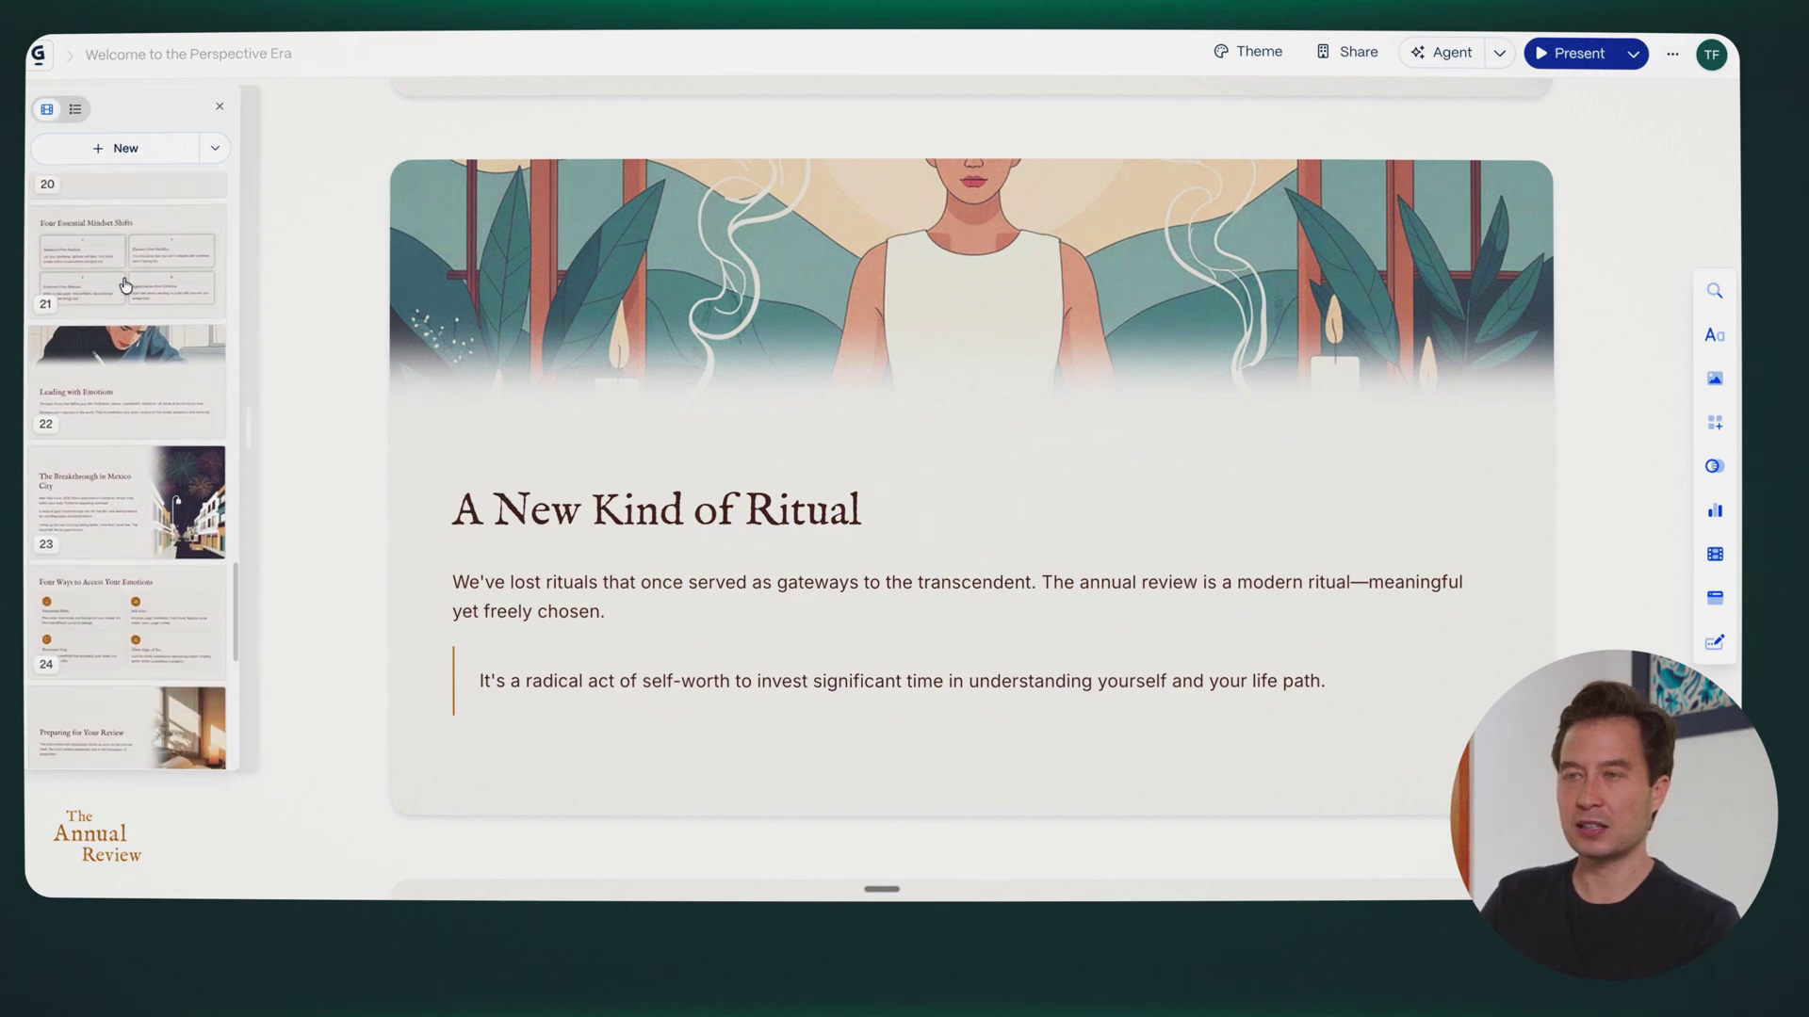
{"action": "left_click", "coordinate": [109, 502]}
View card 27, The Luxury Hotel Mistake, then card 12, New Year's Dawn, 2009.
{"action": "scroll", "coordinate": [109, 502], "scroll_direction": "down", "scroll_amount": 3}
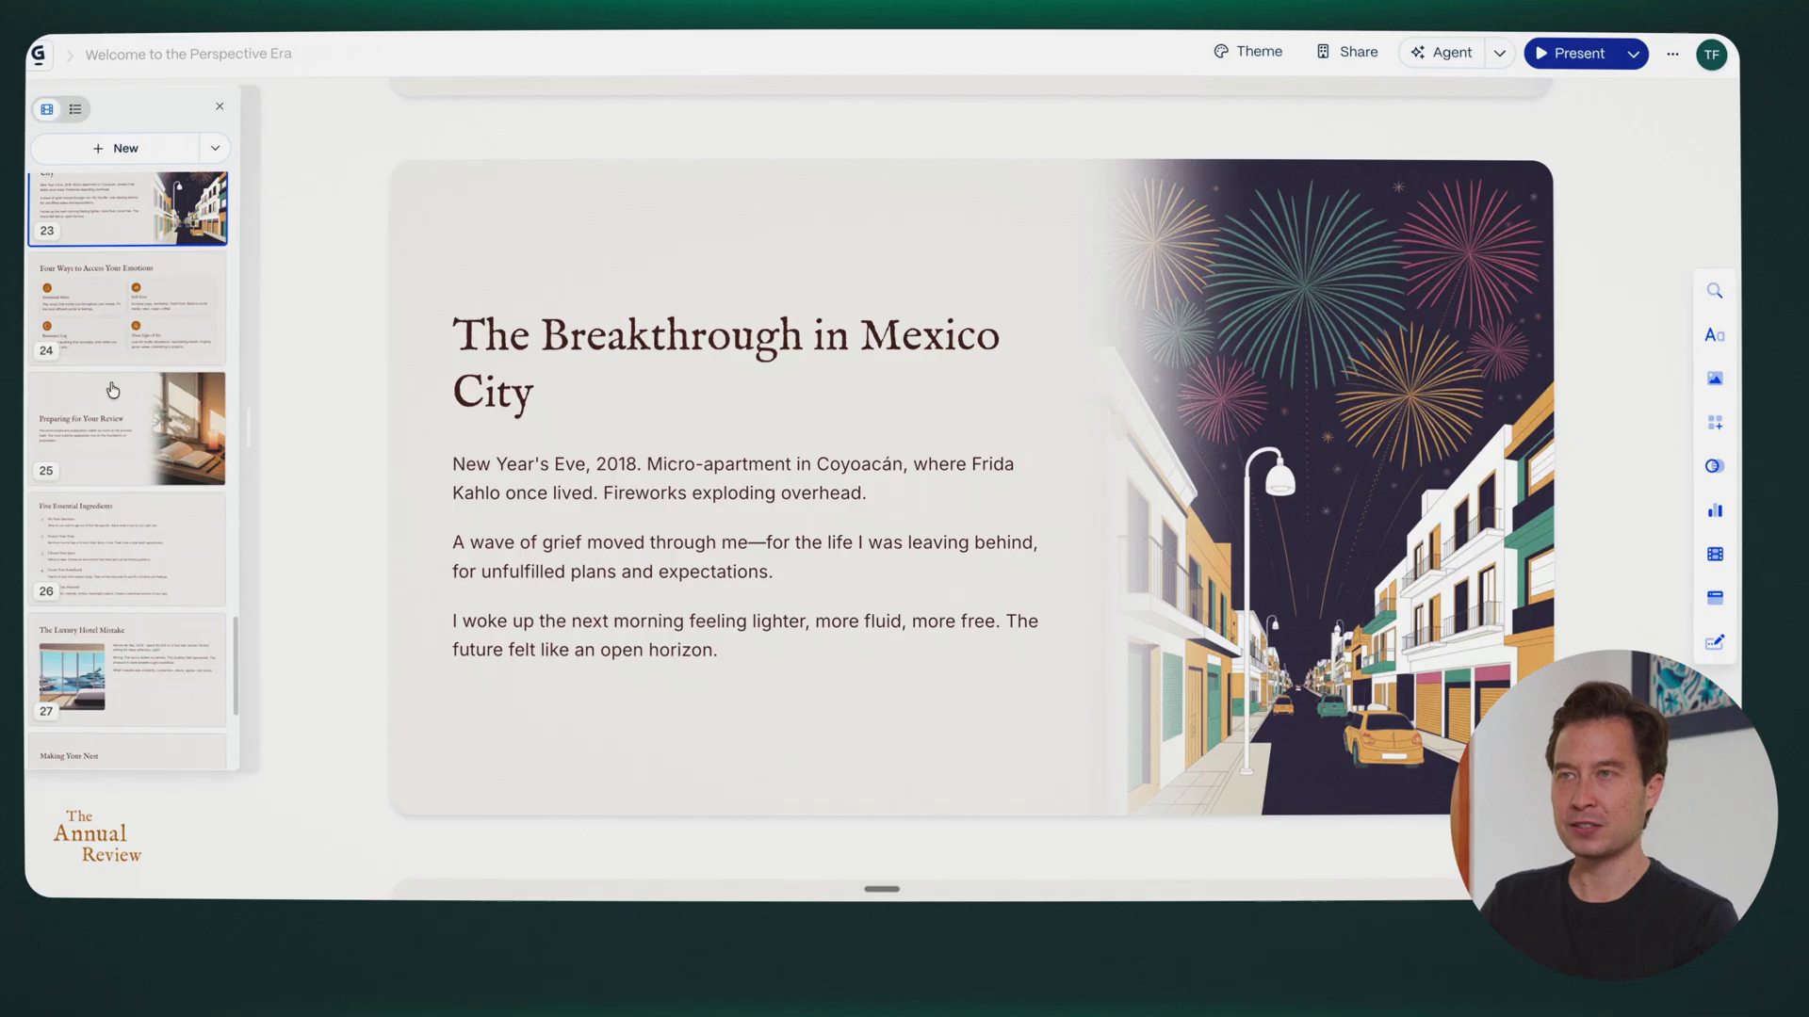
{"action": "scroll", "coordinate": [114, 457], "scroll_direction": "down", "scroll_amount": 2}
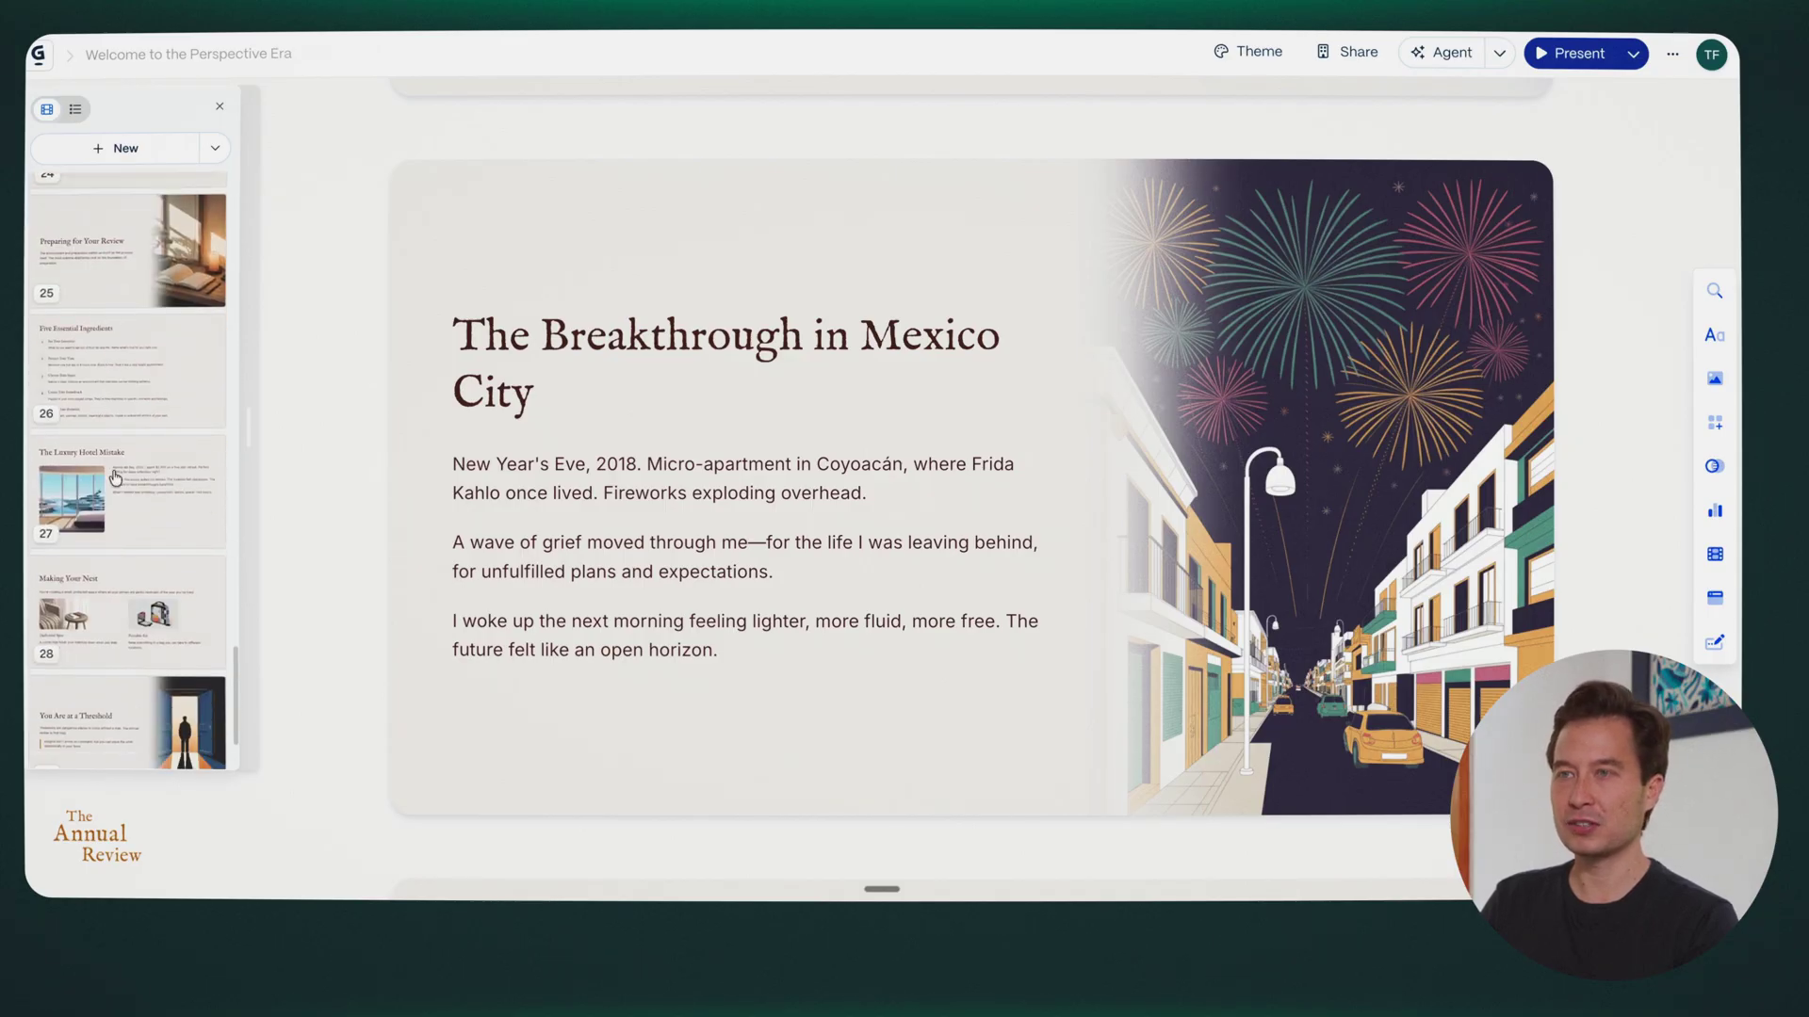
{"action": "left_click", "coordinate": [114, 476]}
{"action": "scroll", "coordinate": [139, 505], "scroll_direction": "down", "scroll_amount": 2}
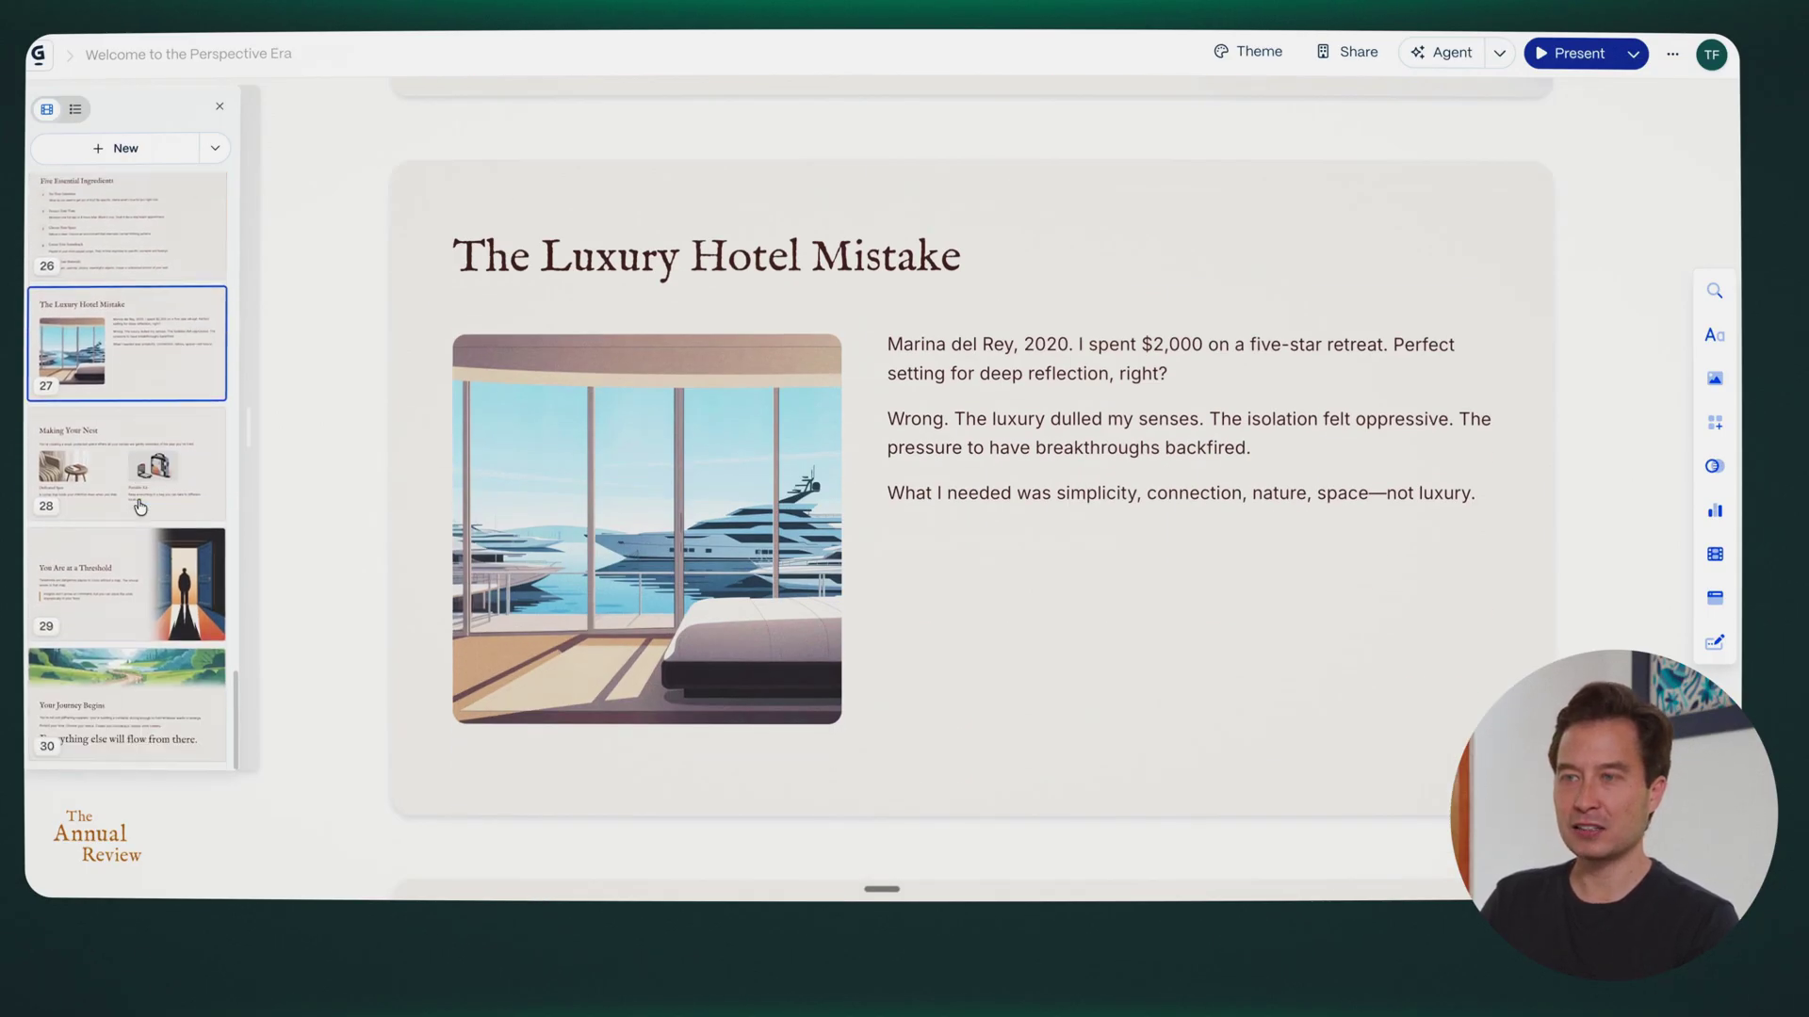
{"action": "scroll", "coordinate": [140, 507], "scroll_direction": "up", "scroll_amount": 14}
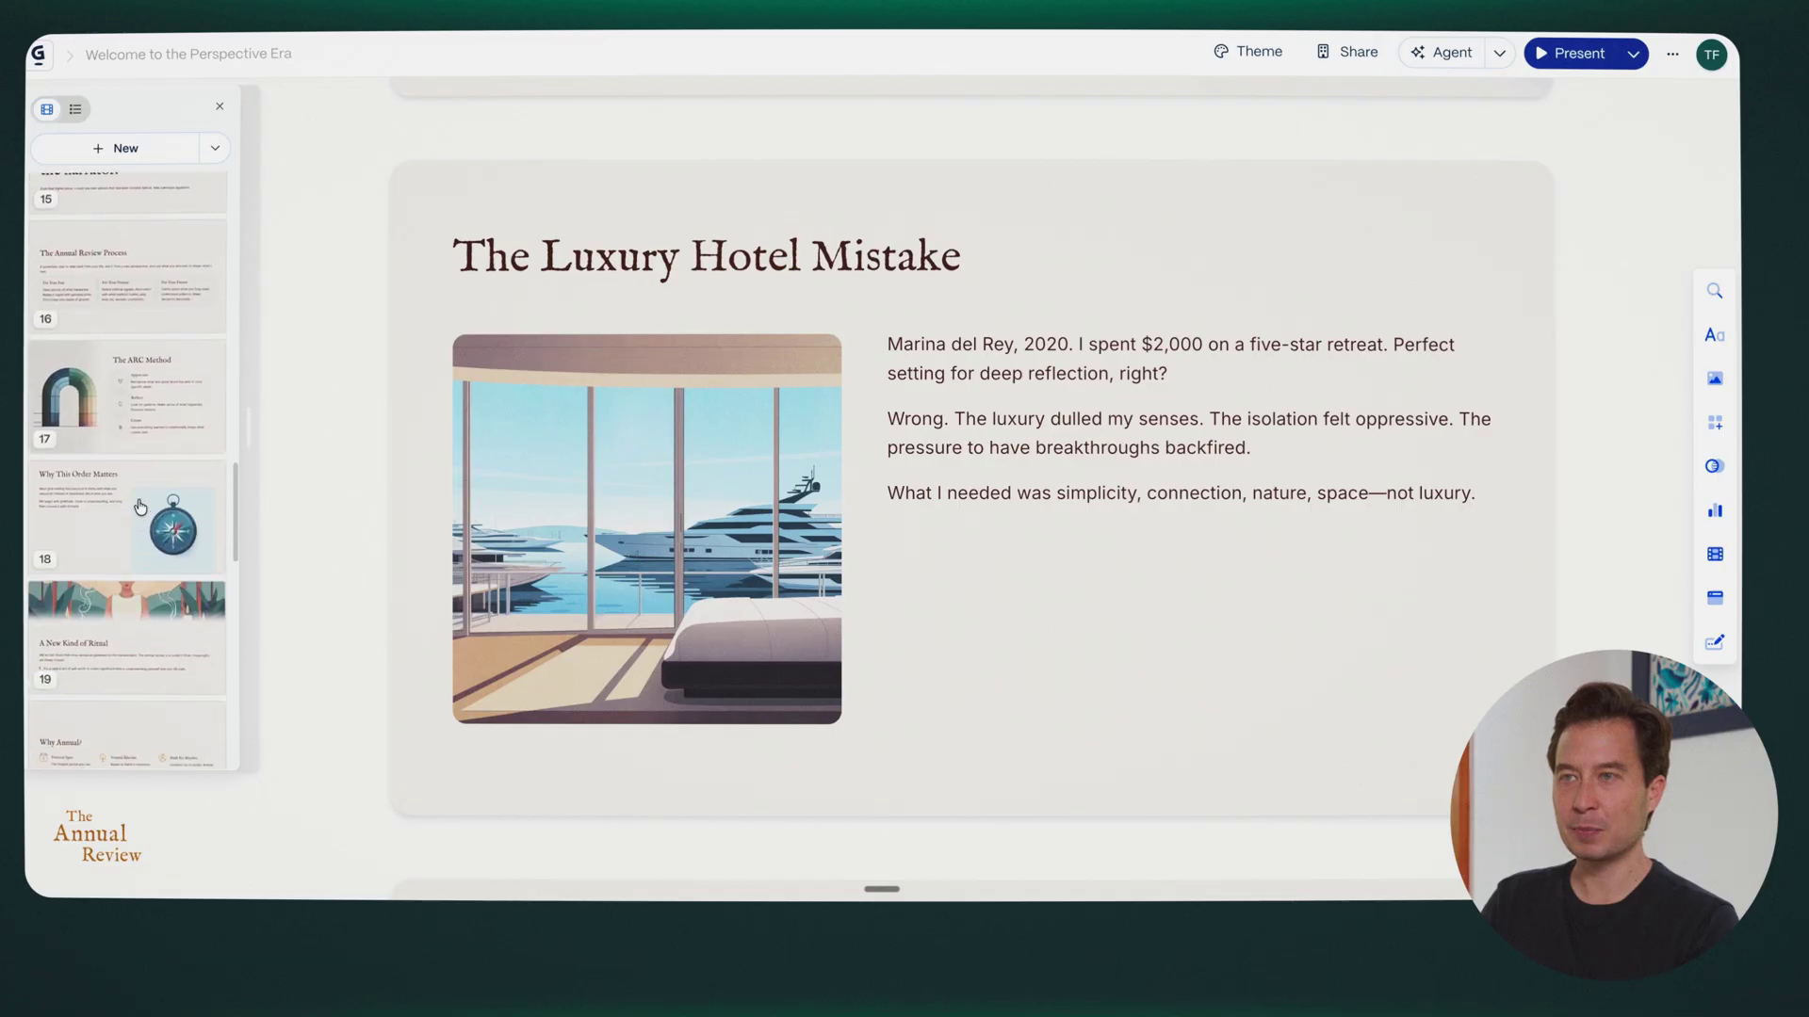
{"action": "scroll", "coordinate": [139, 506], "scroll_direction": "up", "scroll_amount": 5}
{"action": "left_click", "coordinate": [93, 355]}
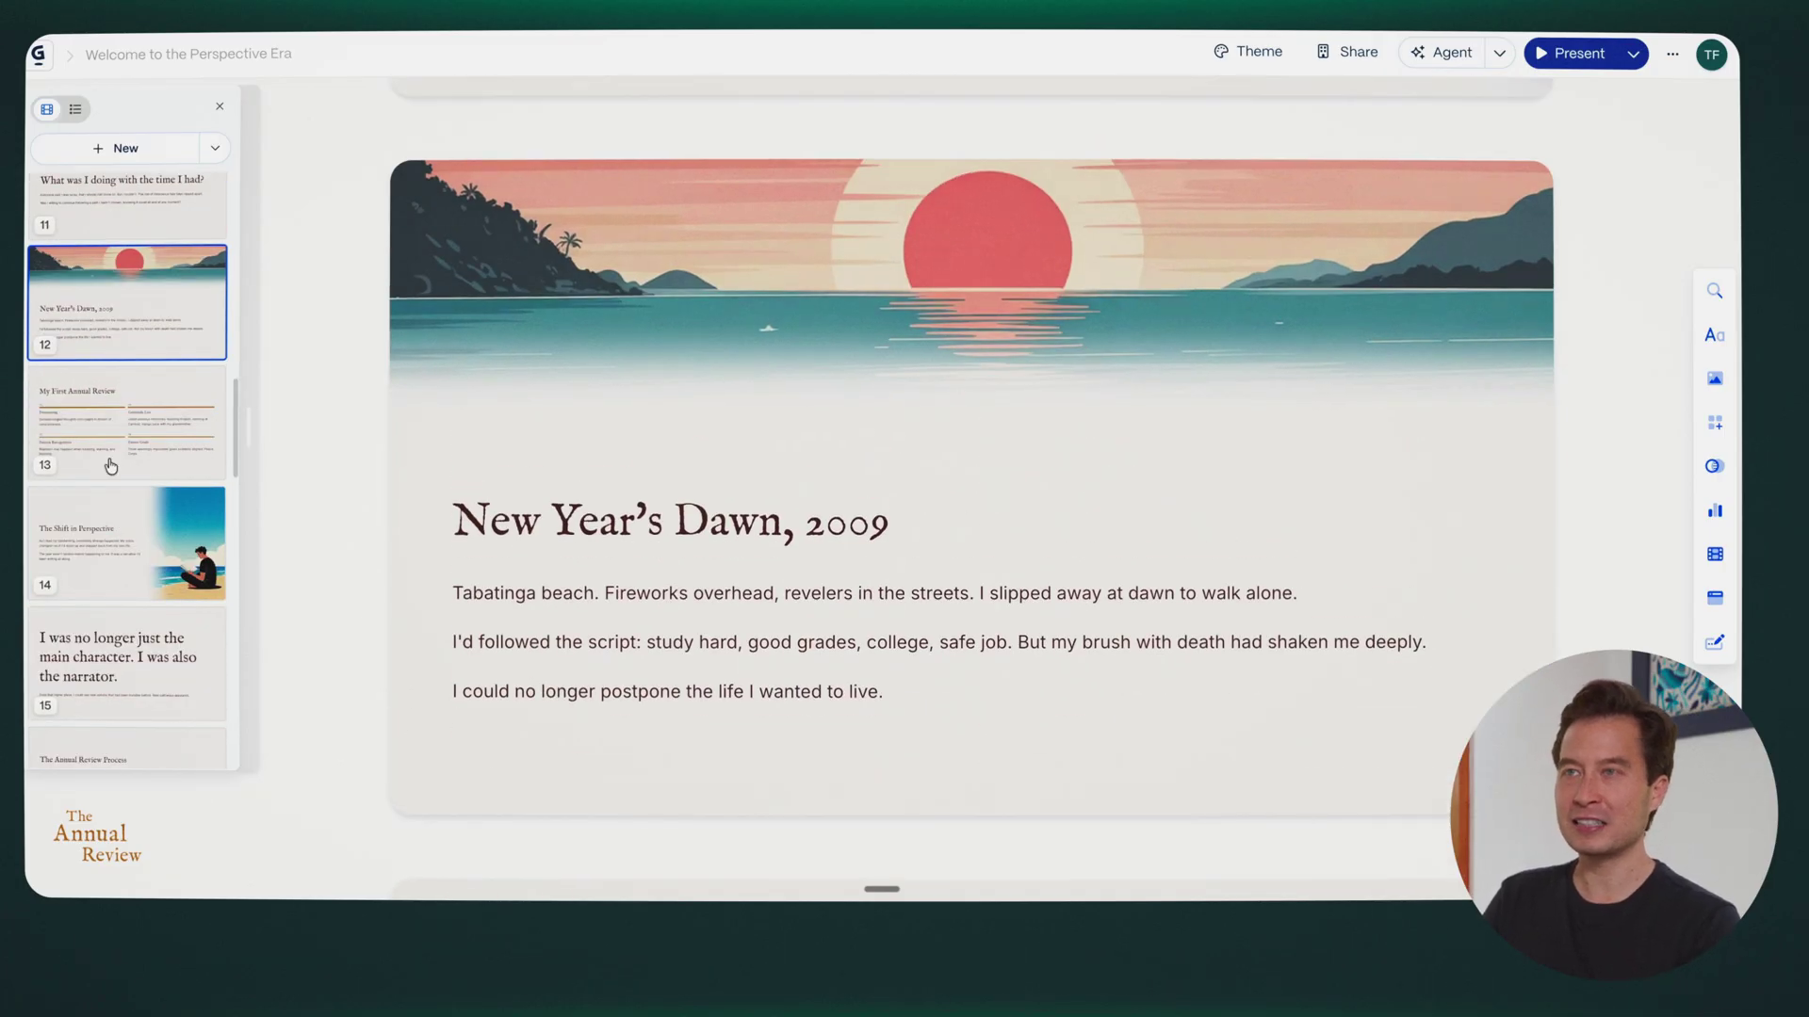
{"action": "scroll", "coordinate": [110, 466], "scroll_direction": "up", "scroll_amount": 12}
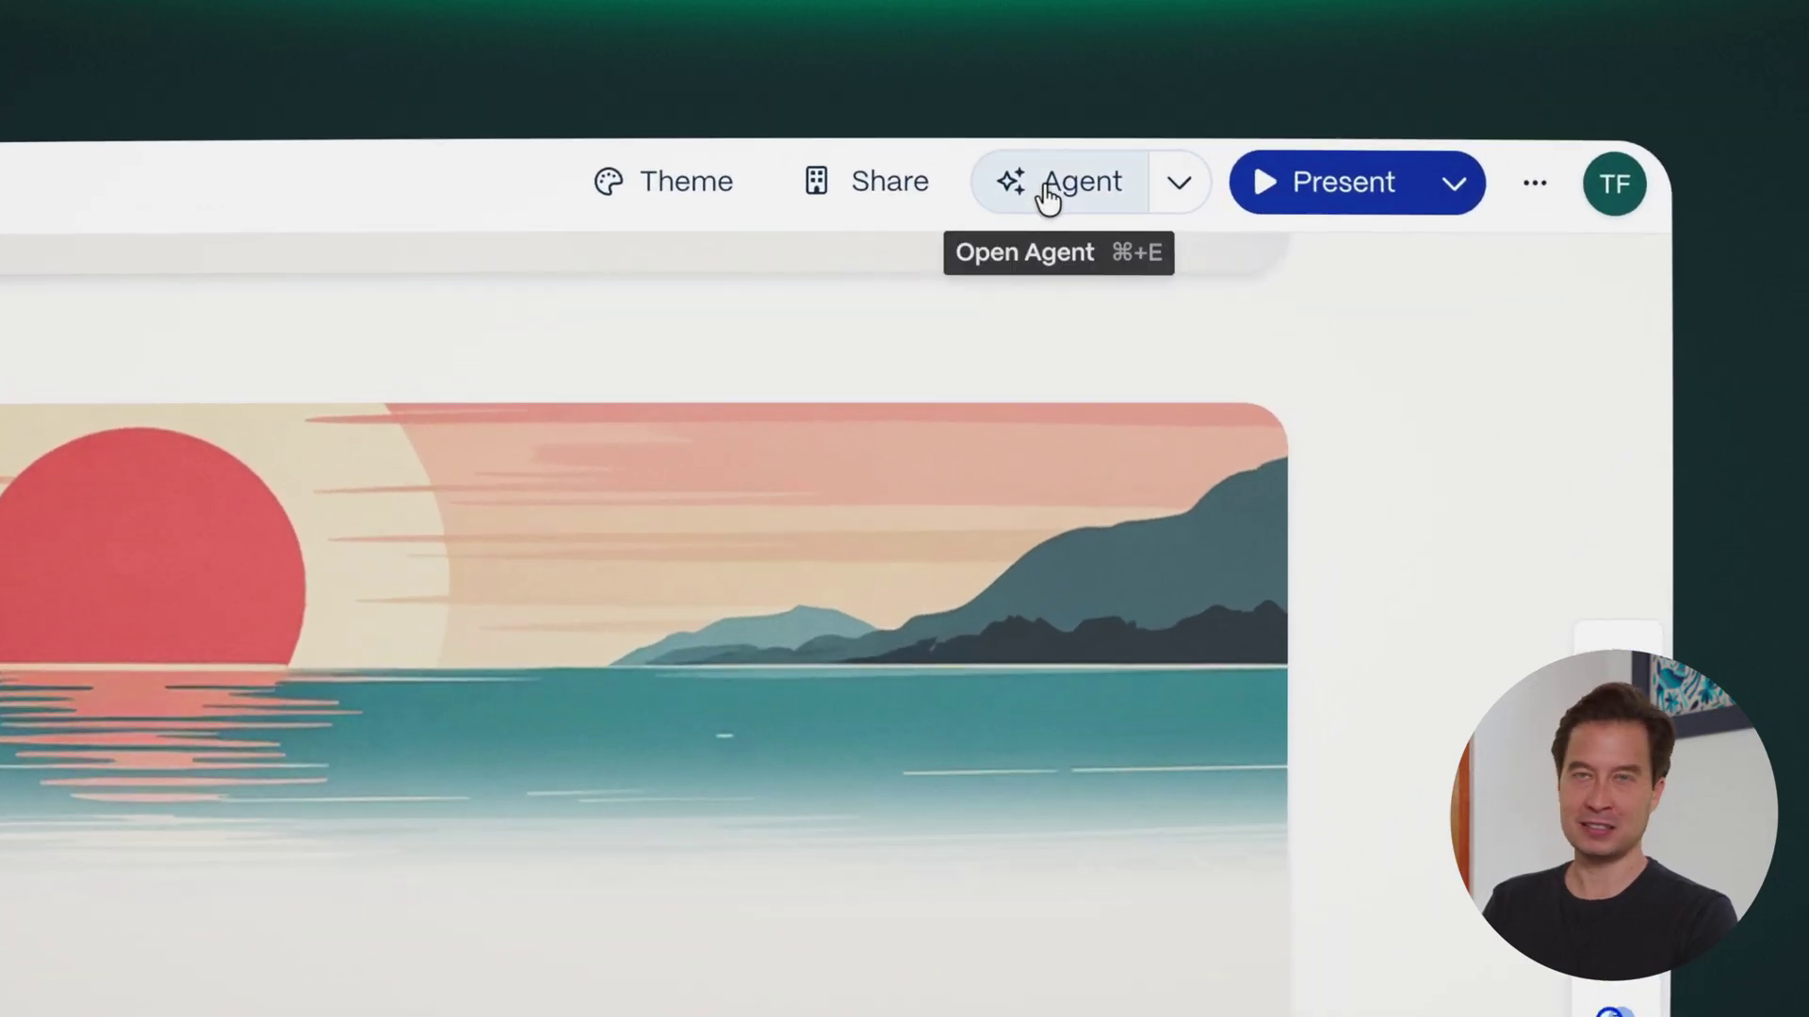
Ask the Agent to reduce the personal stories and focus instead on practical preparation steps.
{"action": "left_click", "coordinate": [1069, 188]}
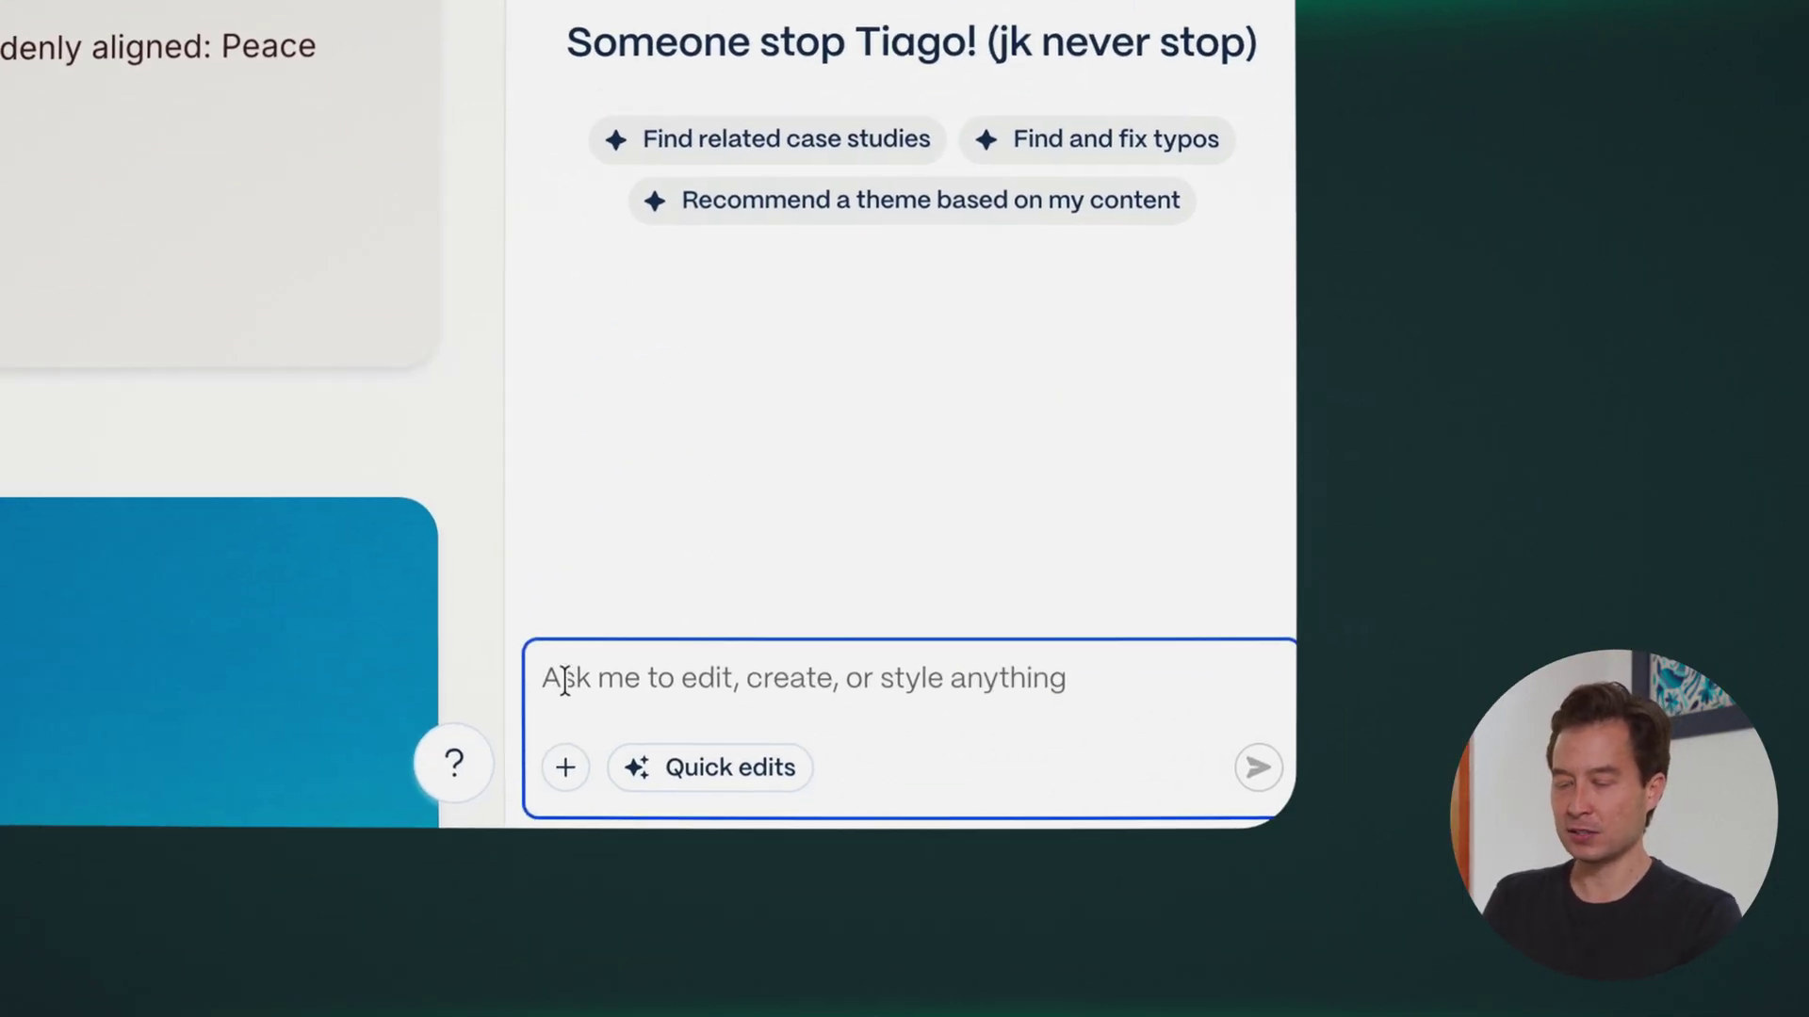
{"action": "type", "text": "Reduce the emphasis on my personal stori"}
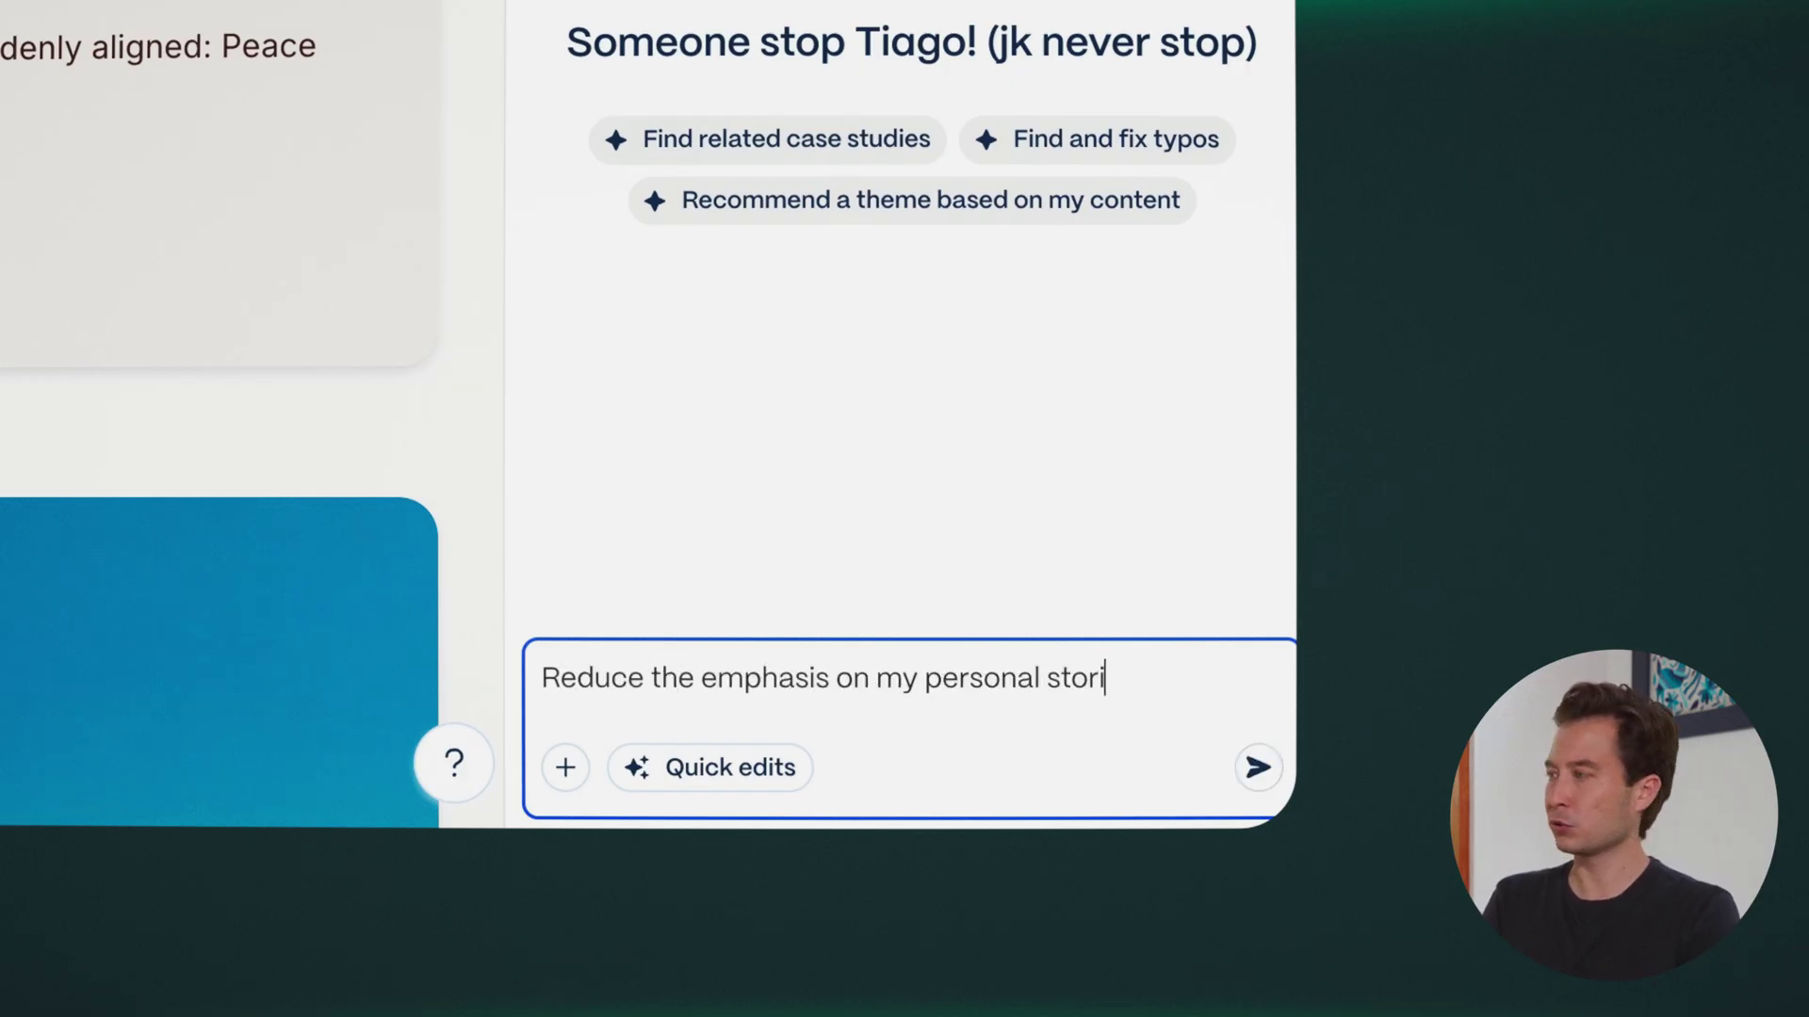
{"action": "type", "text": "and instead"}
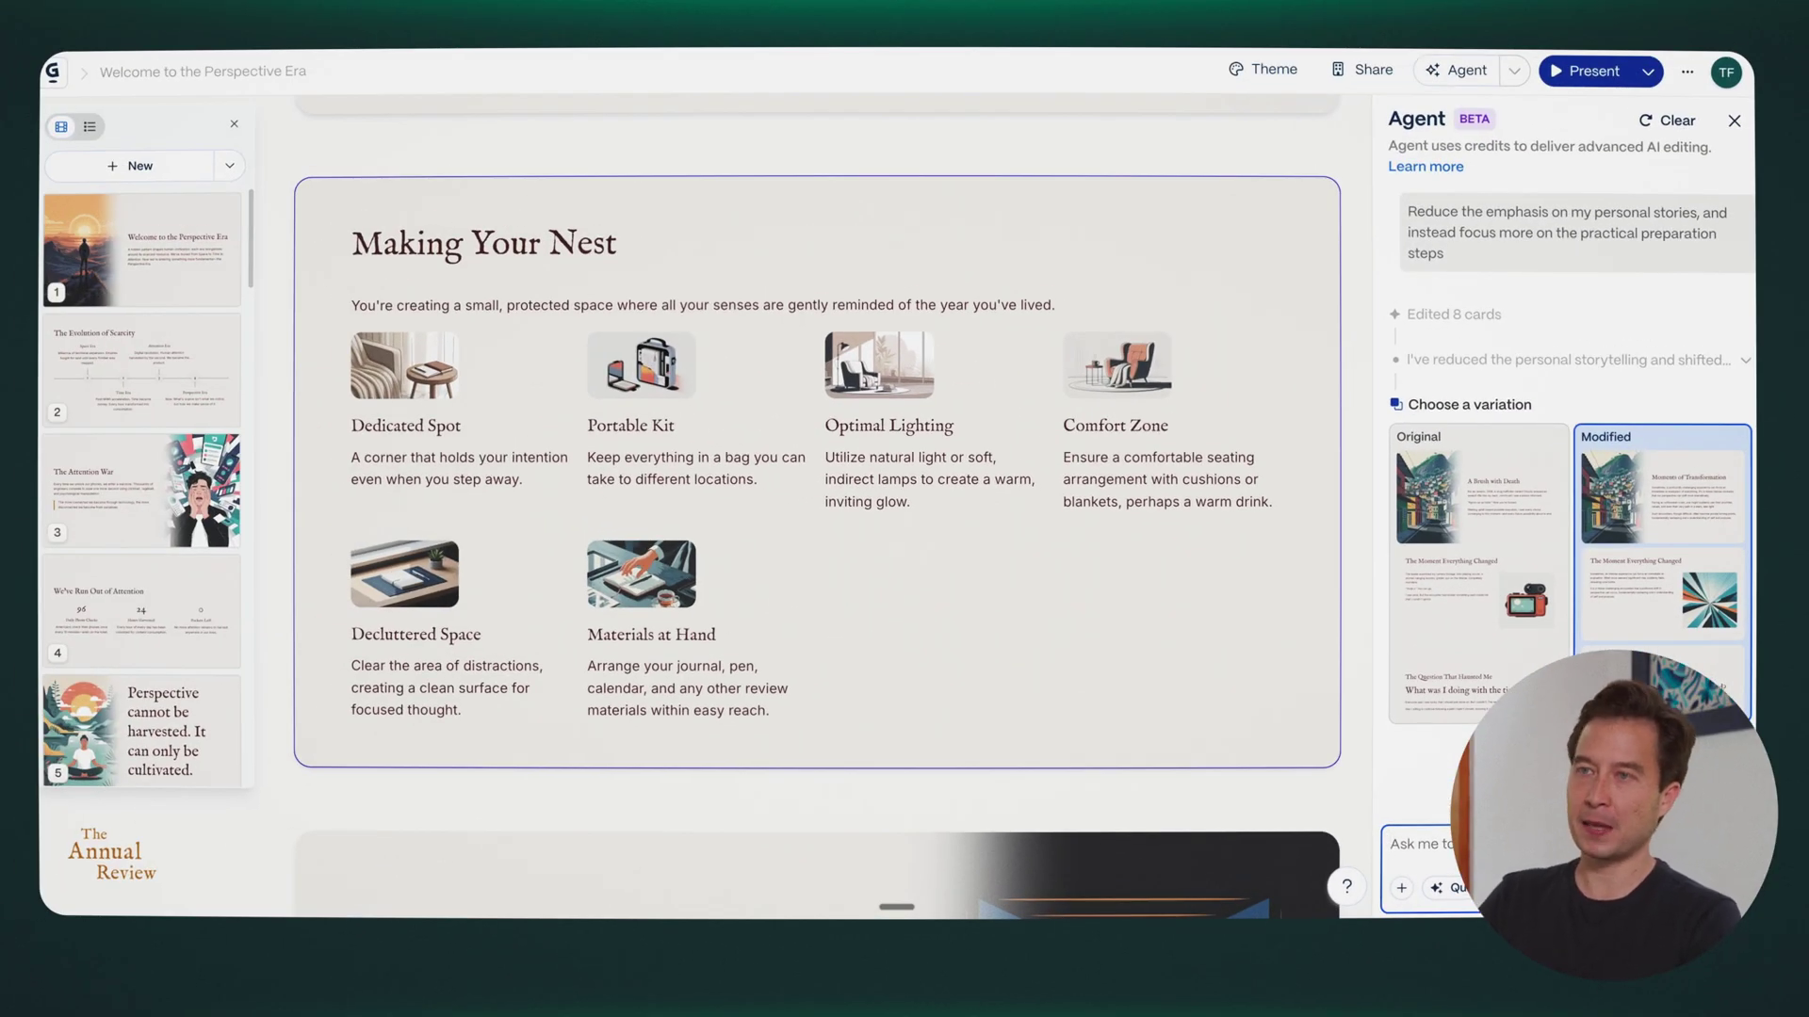
Move through the deck past cards 14 and 12 to card 22, Leading with Emotions.
{"action": "scroll", "coordinate": [193, 620], "scroll_direction": "down", "scroll_amount": 15}
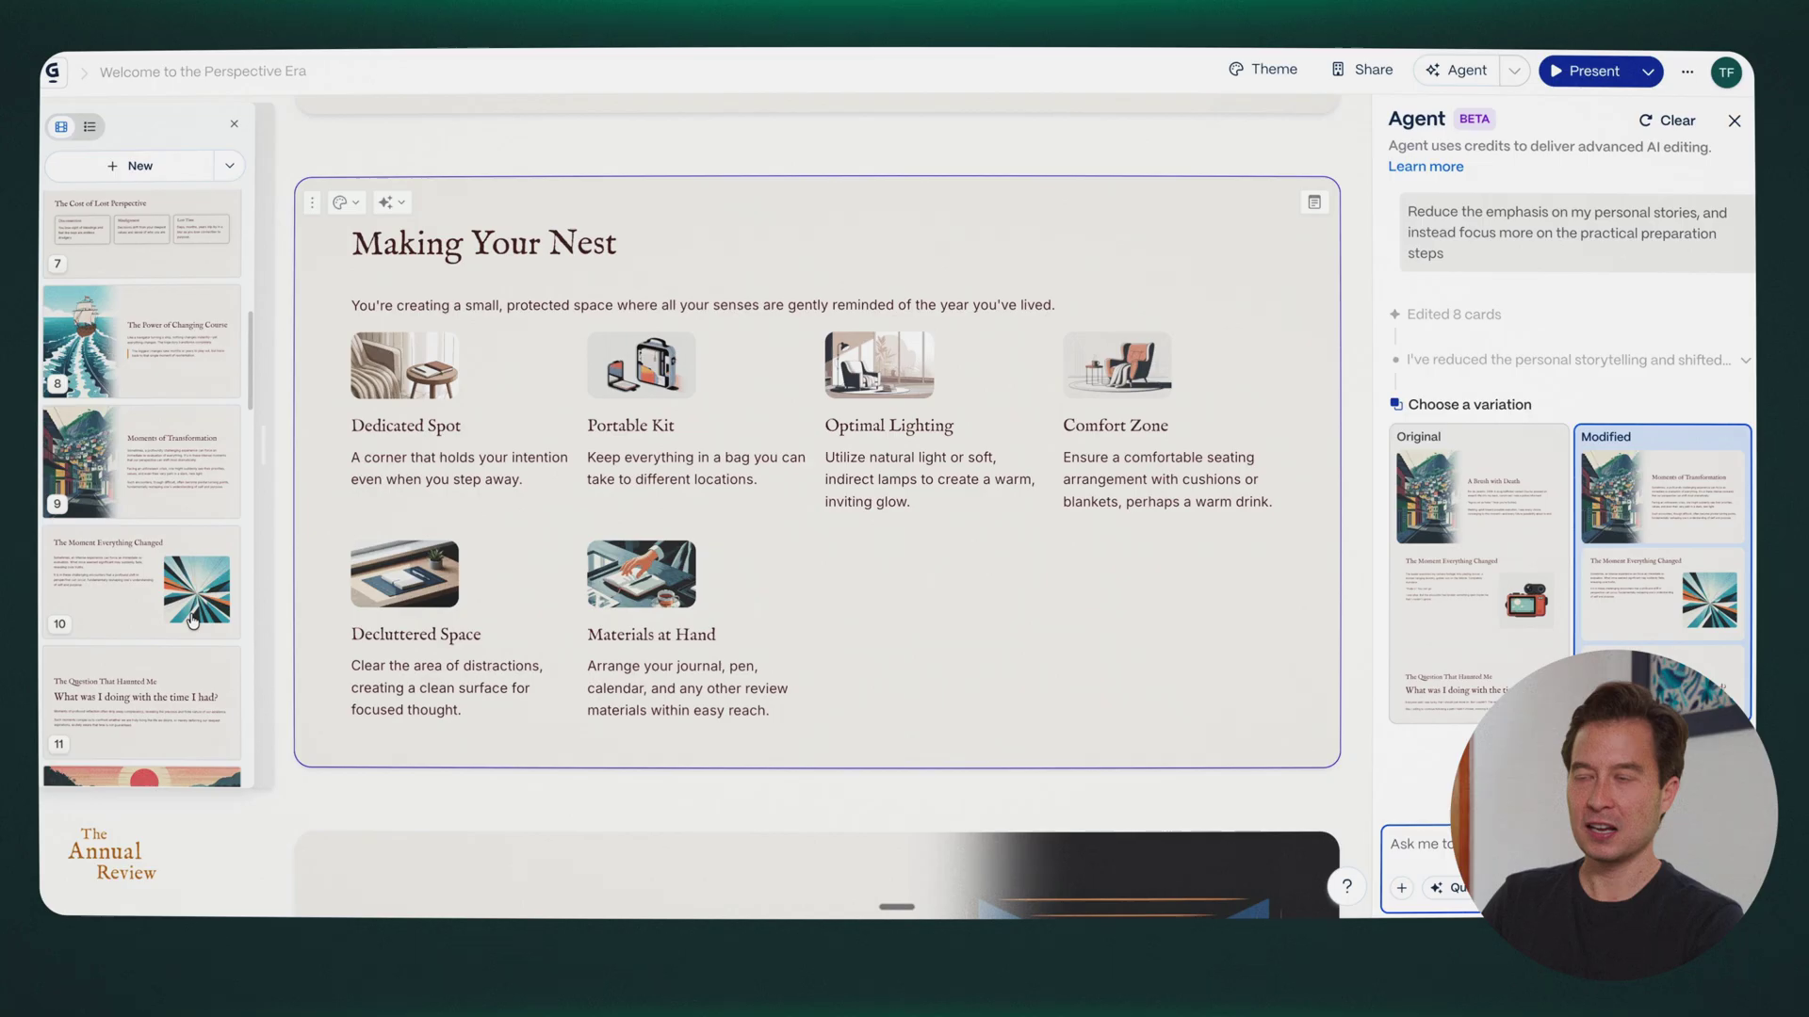
{"action": "left_click", "coordinate": [158, 395]}
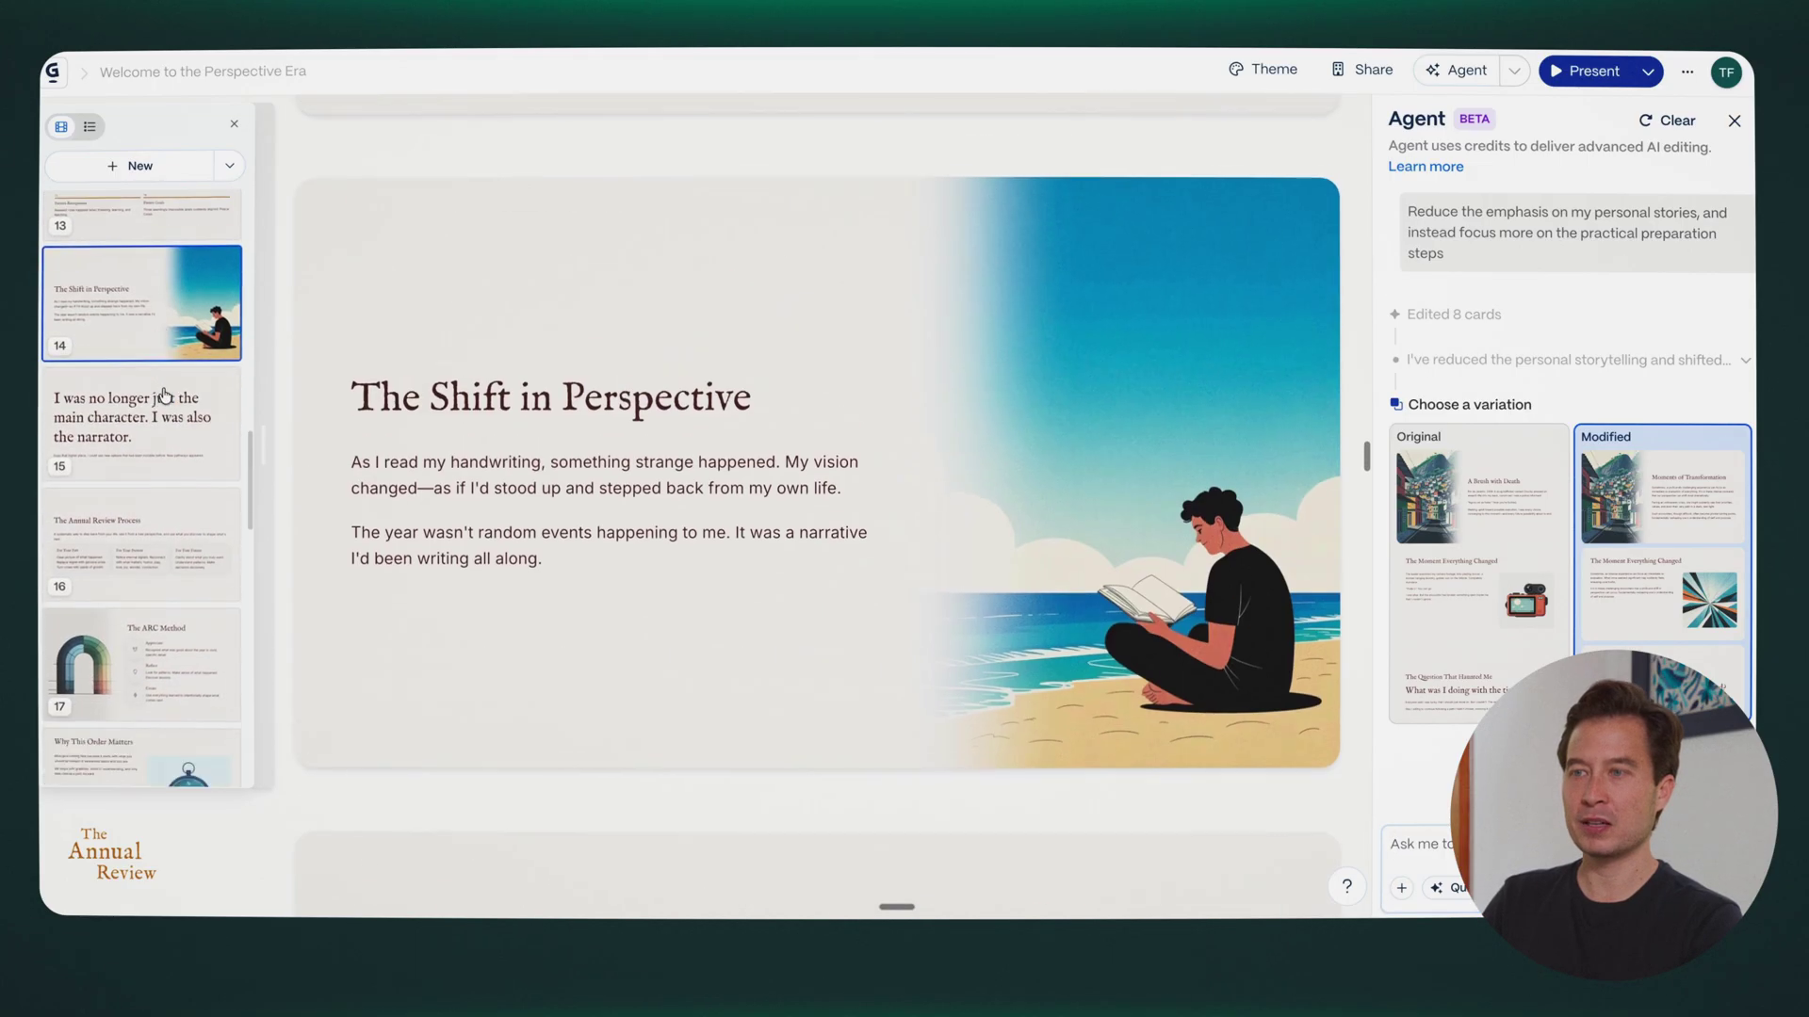
{"action": "scroll", "coordinate": [164, 394], "scroll_direction": "down", "scroll_amount": 5}
{"action": "scroll", "coordinate": [164, 394], "scroll_direction": "down", "scroll_amount": 10}
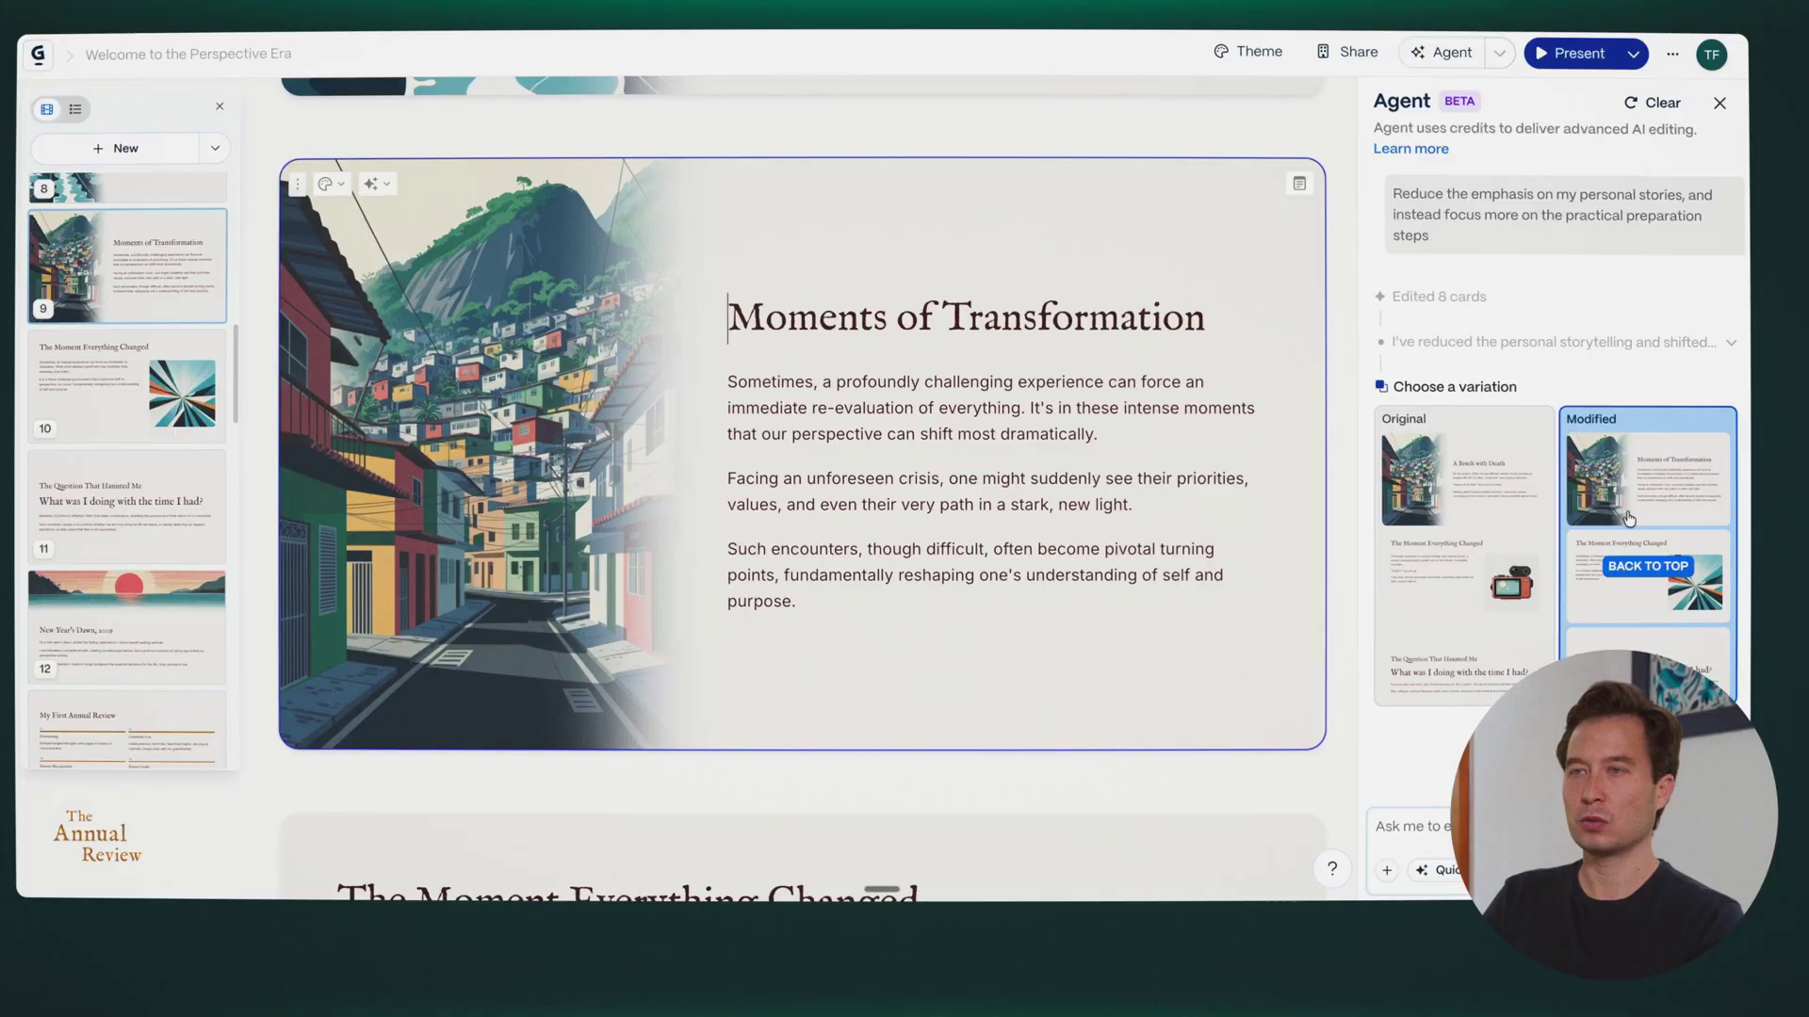
{"action": "scroll", "coordinate": [110, 398], "scroll_direction": "down", "scroll_amount": 3}
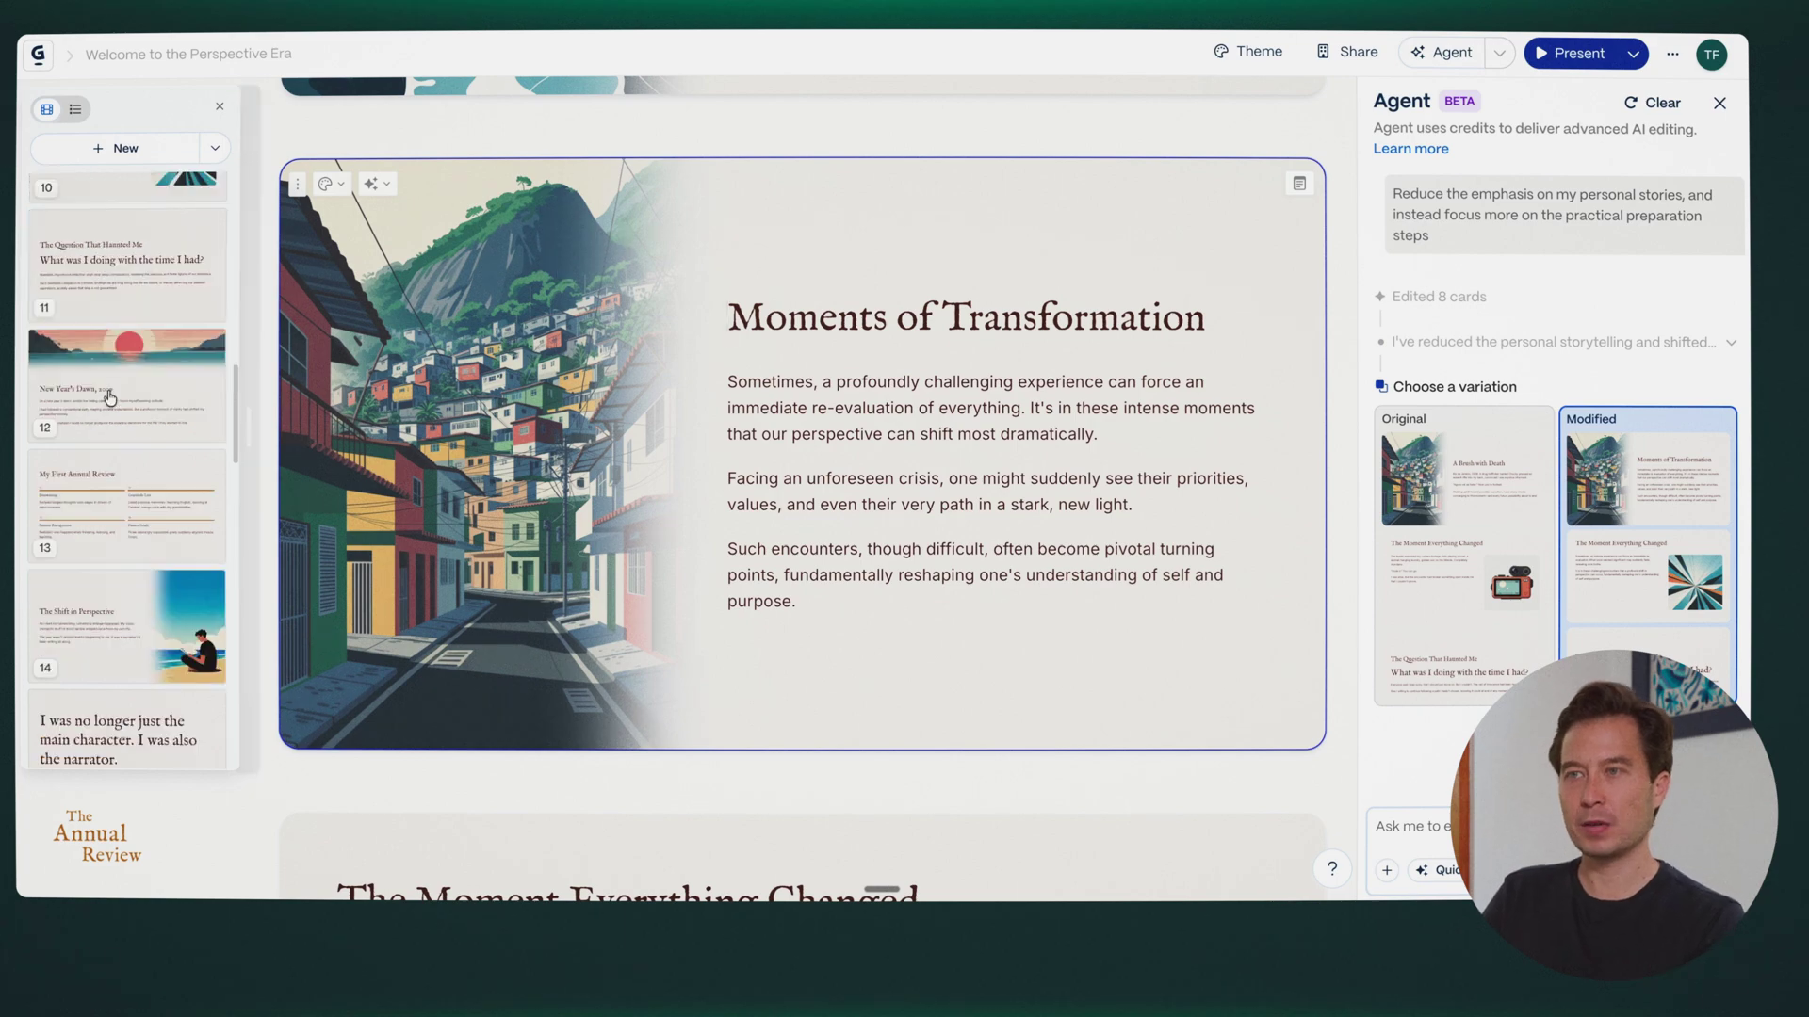
{"action": "left_click", "coordinate": [109, 387]}
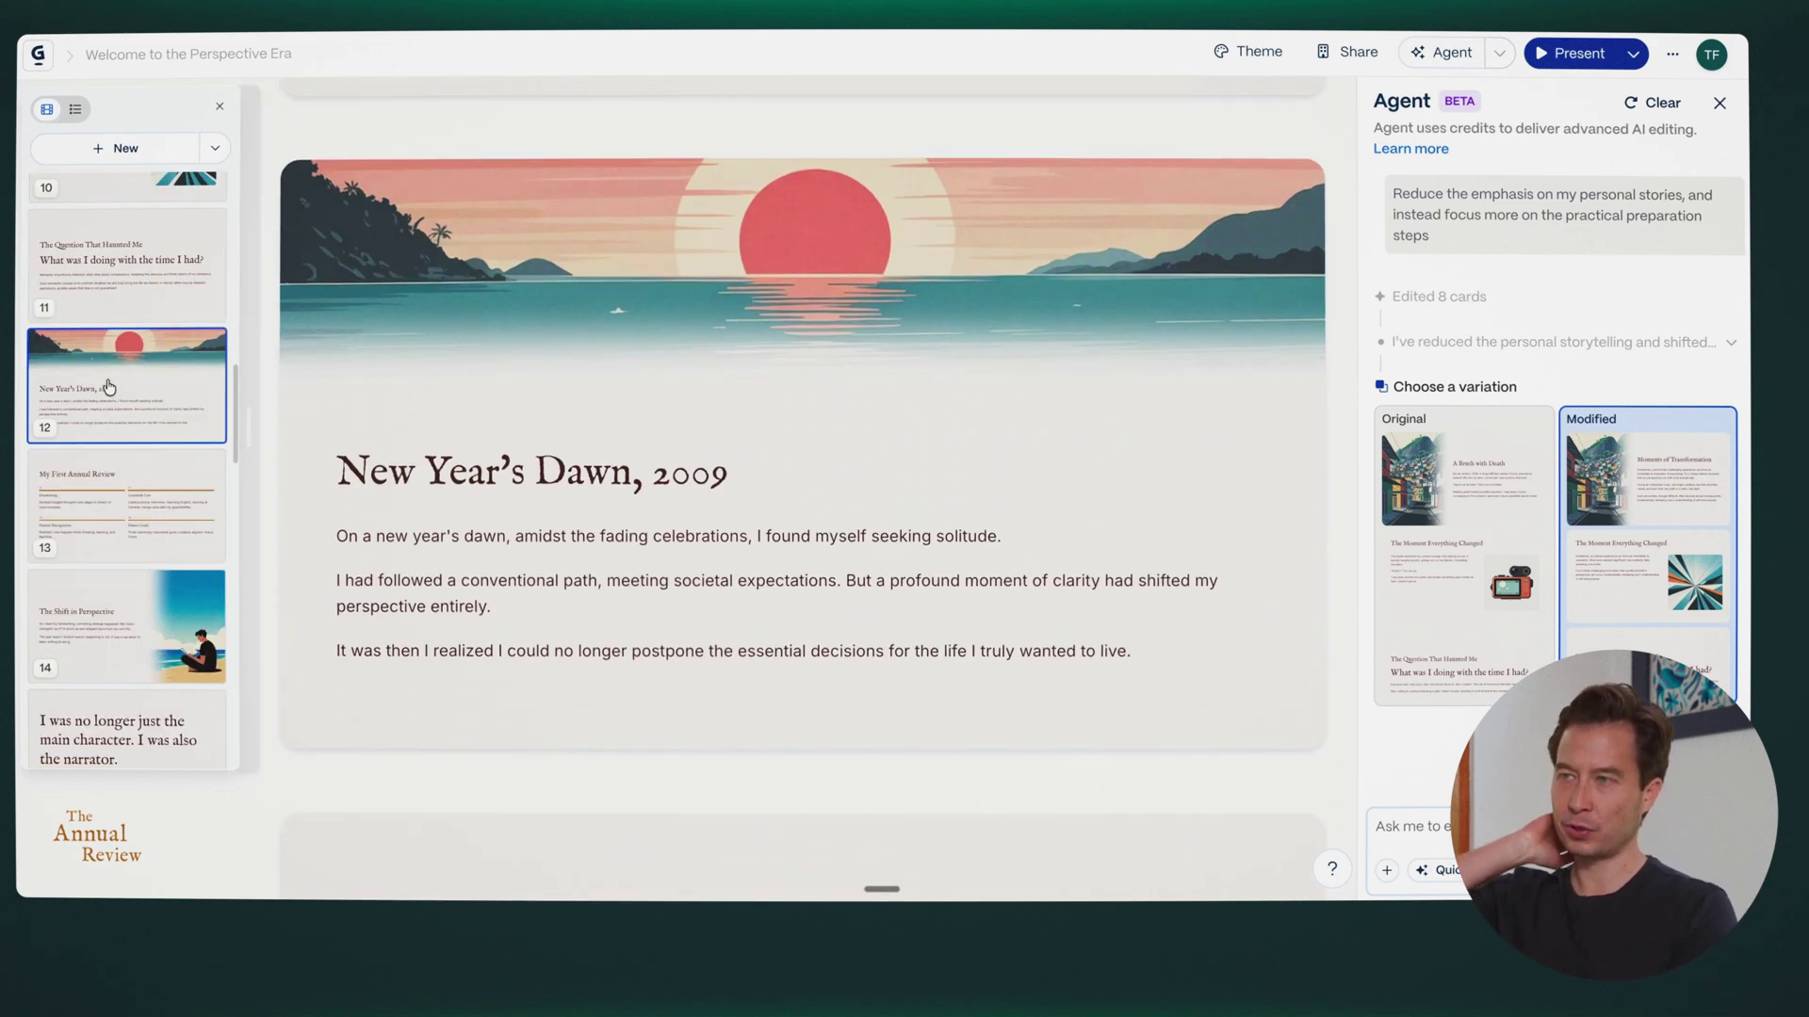
{"action": "scroll", "coordinate": [152, 526], "scroll_direction": "down", "scroll_amount": 10}
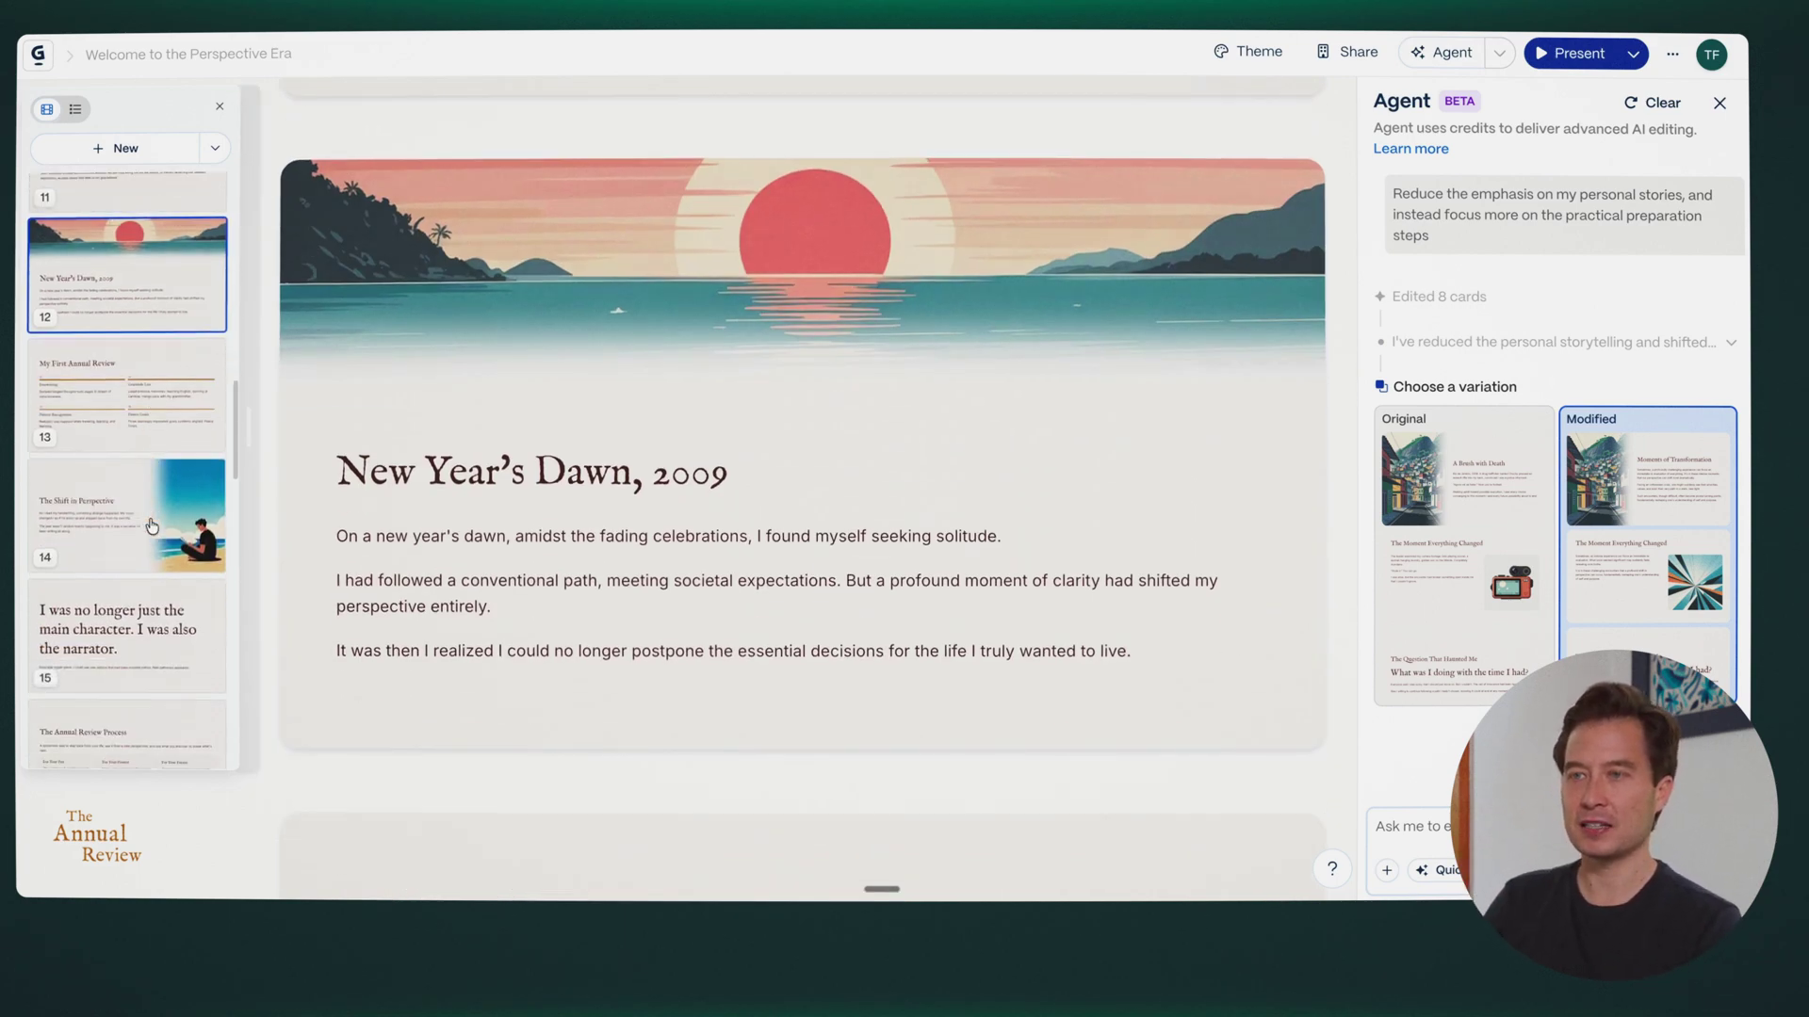
{"action": "scroll", "coordinate": [152, 526], "scroll_direction": "down", "scroll_amount": 3}
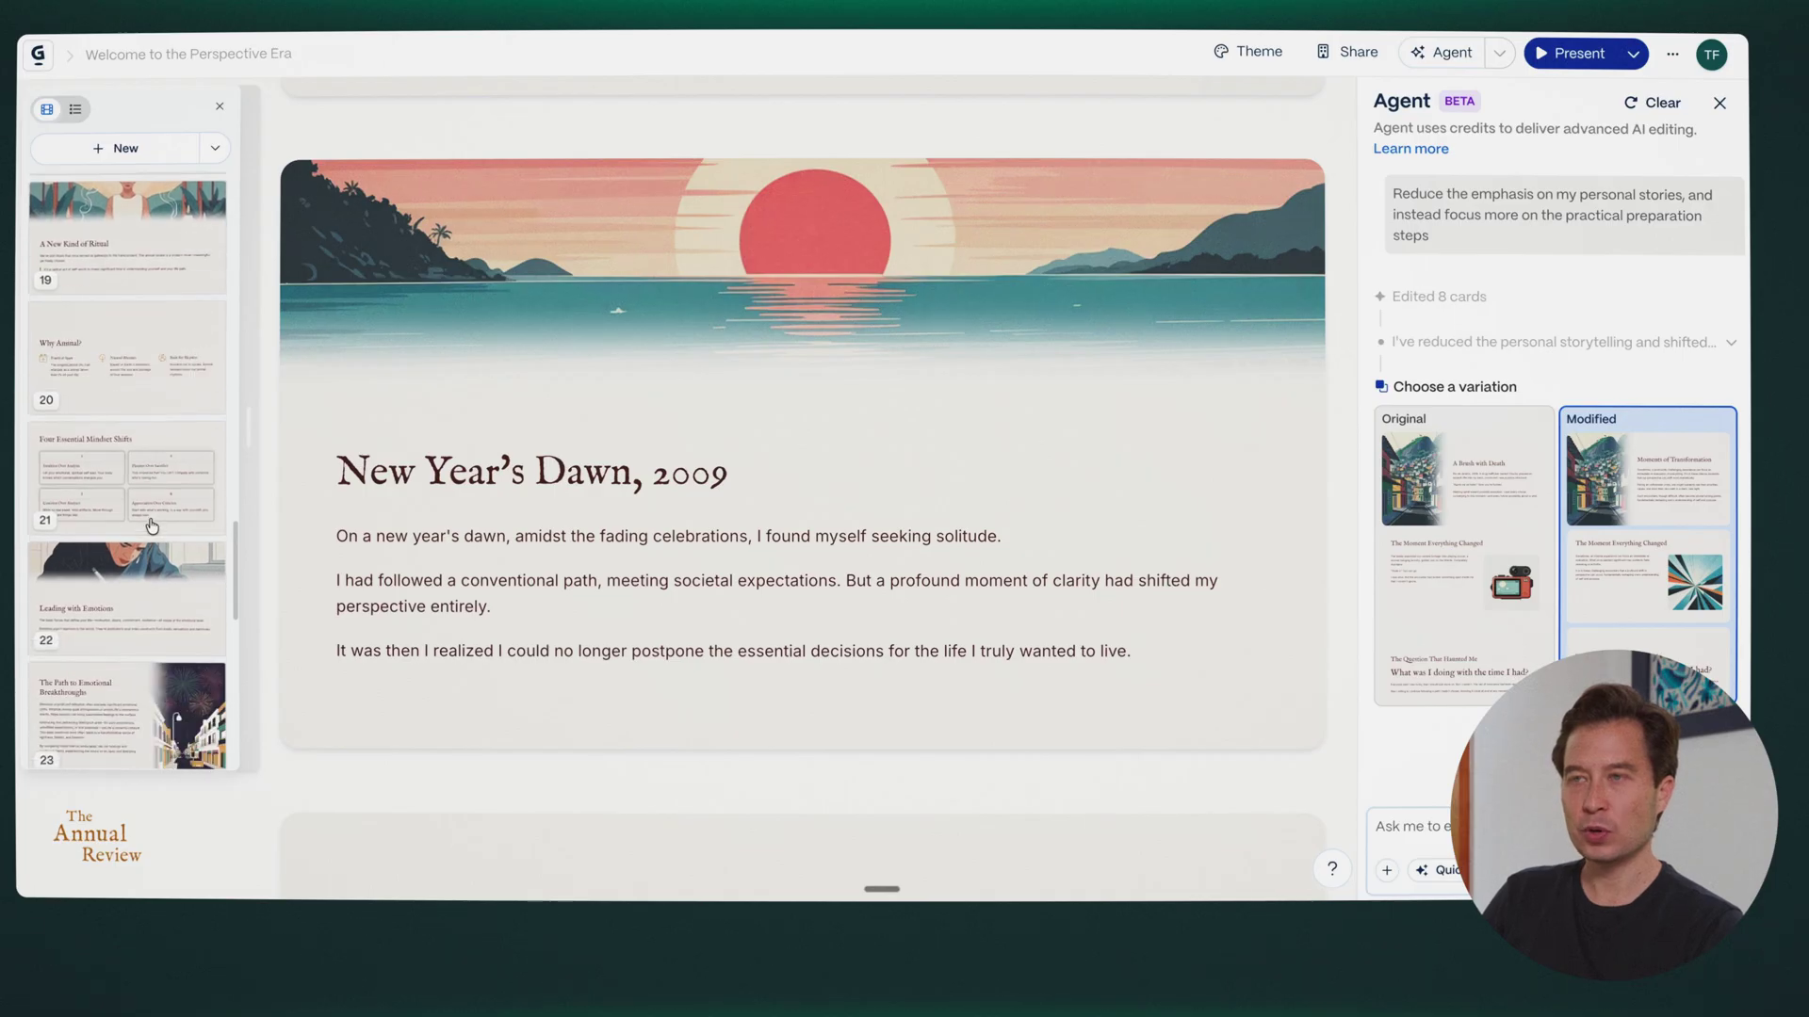
{"action": "scroll", "coordinate": [152, 525], "scroll_direction": "down", "scroll_amount": 3}
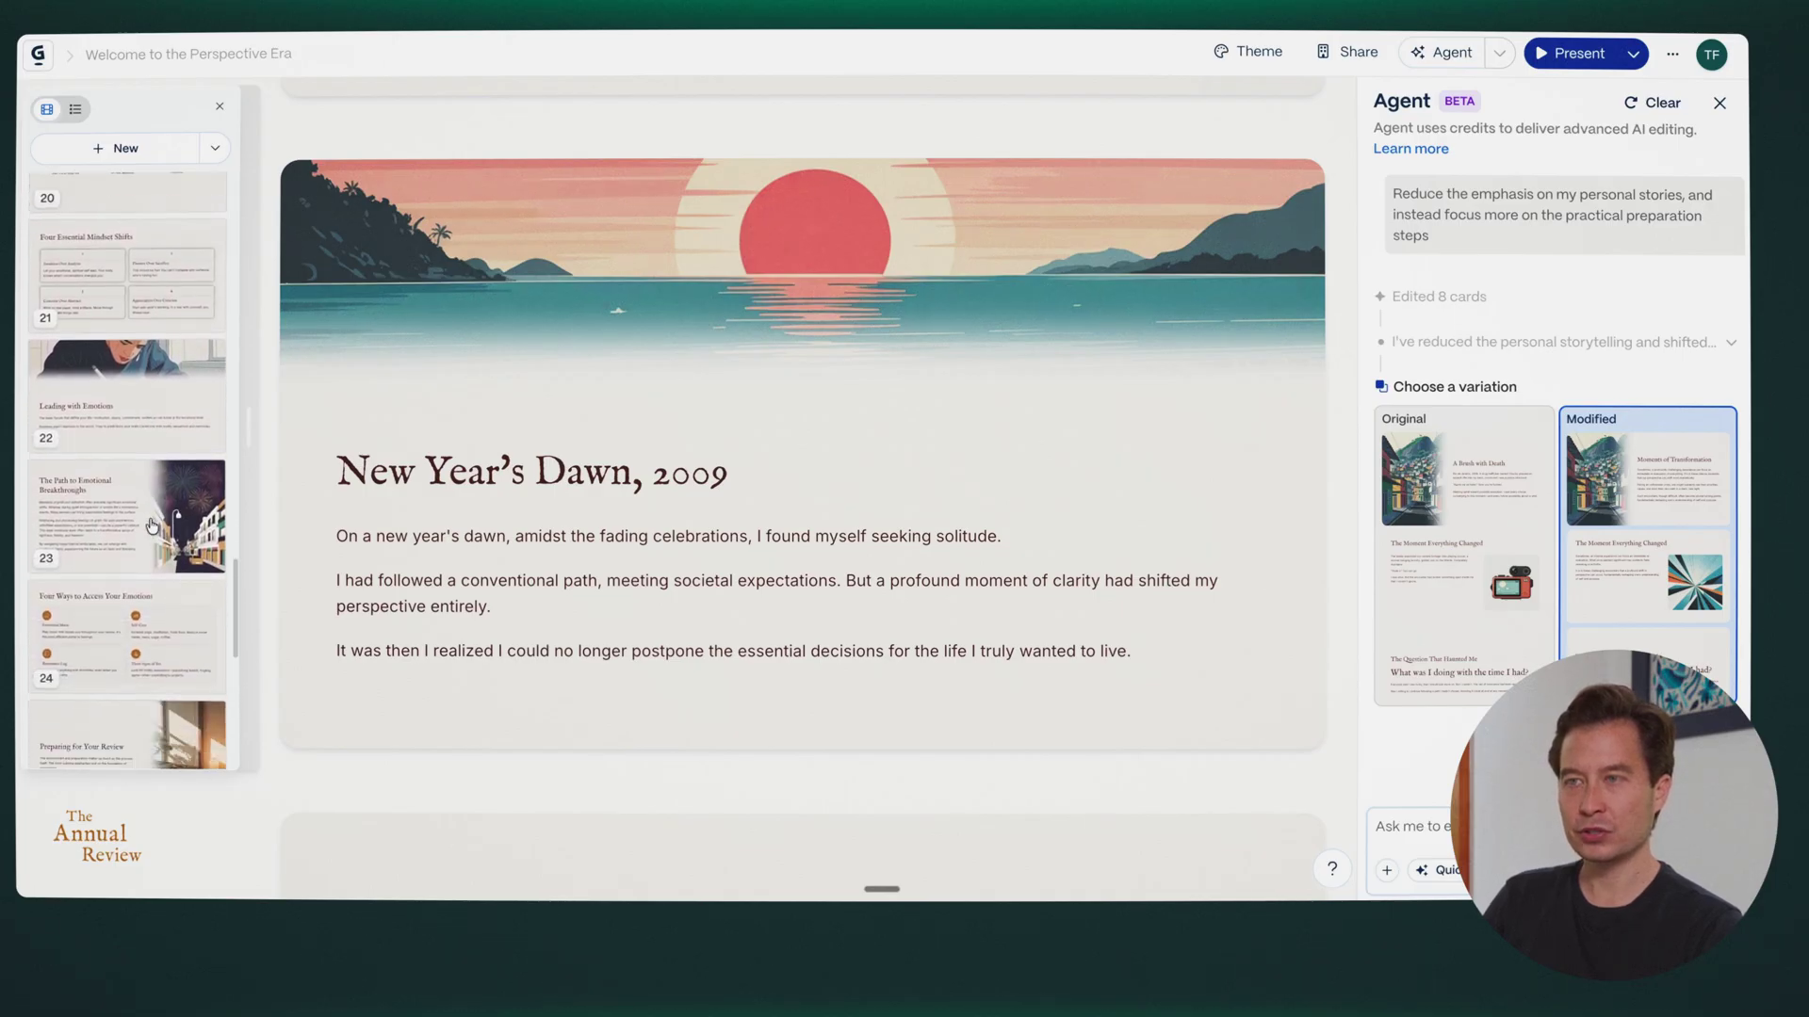
{"action": "left_click", "coordinate": [120, 391]}
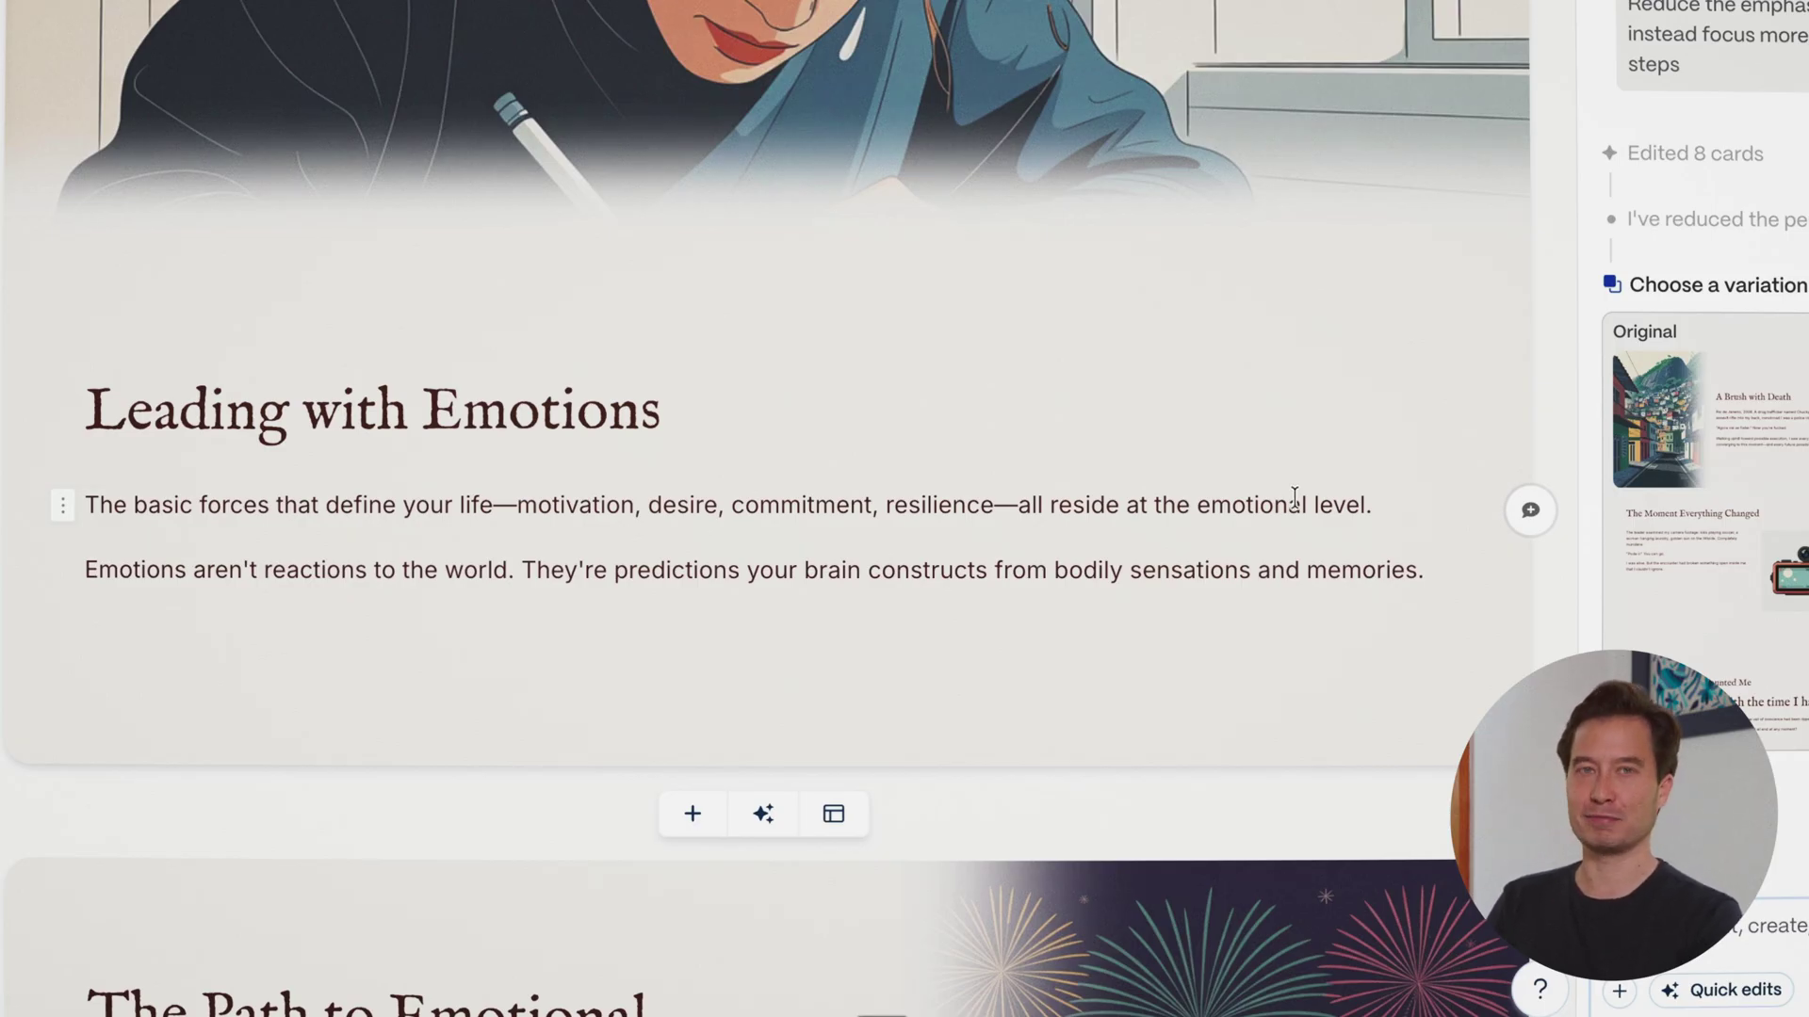
Select the card's opening claim paragraph and ask the Agent for credible scientific sources supporting it.
{"action": "triple_click", "coordinate": [1016, 509]}
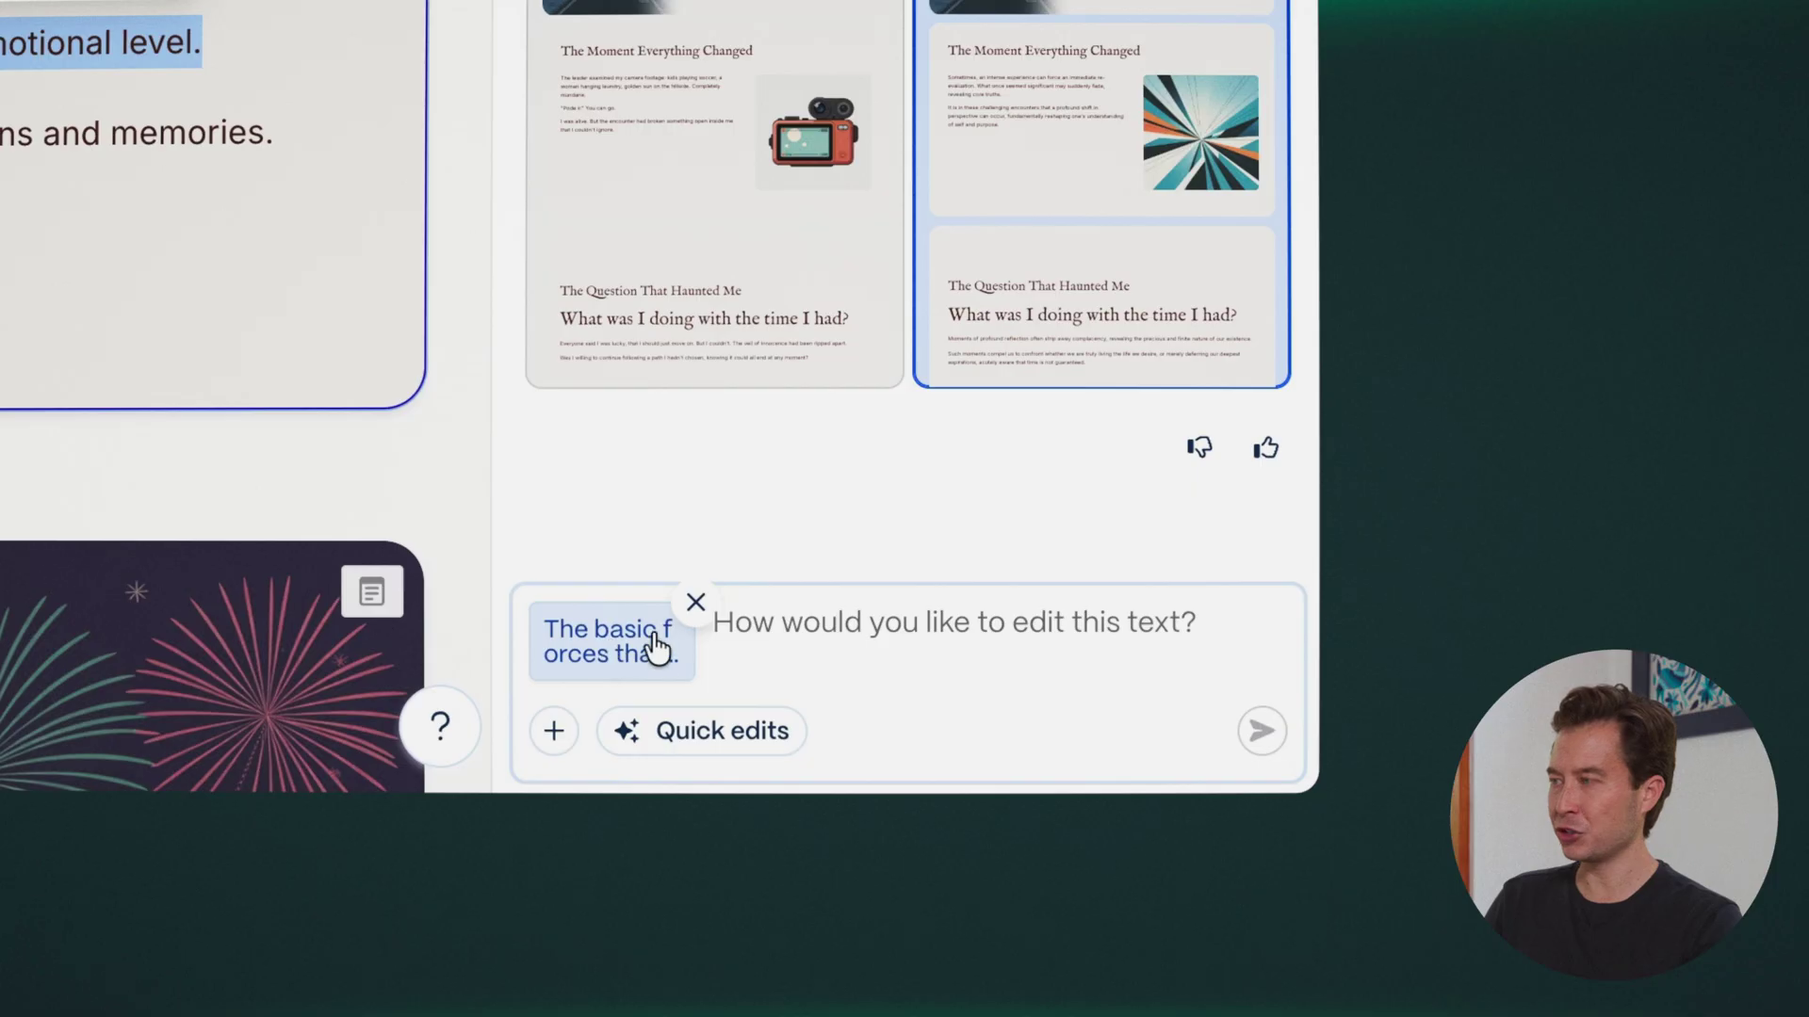
{"action": "left_click", "coordinate": [796, 624]}
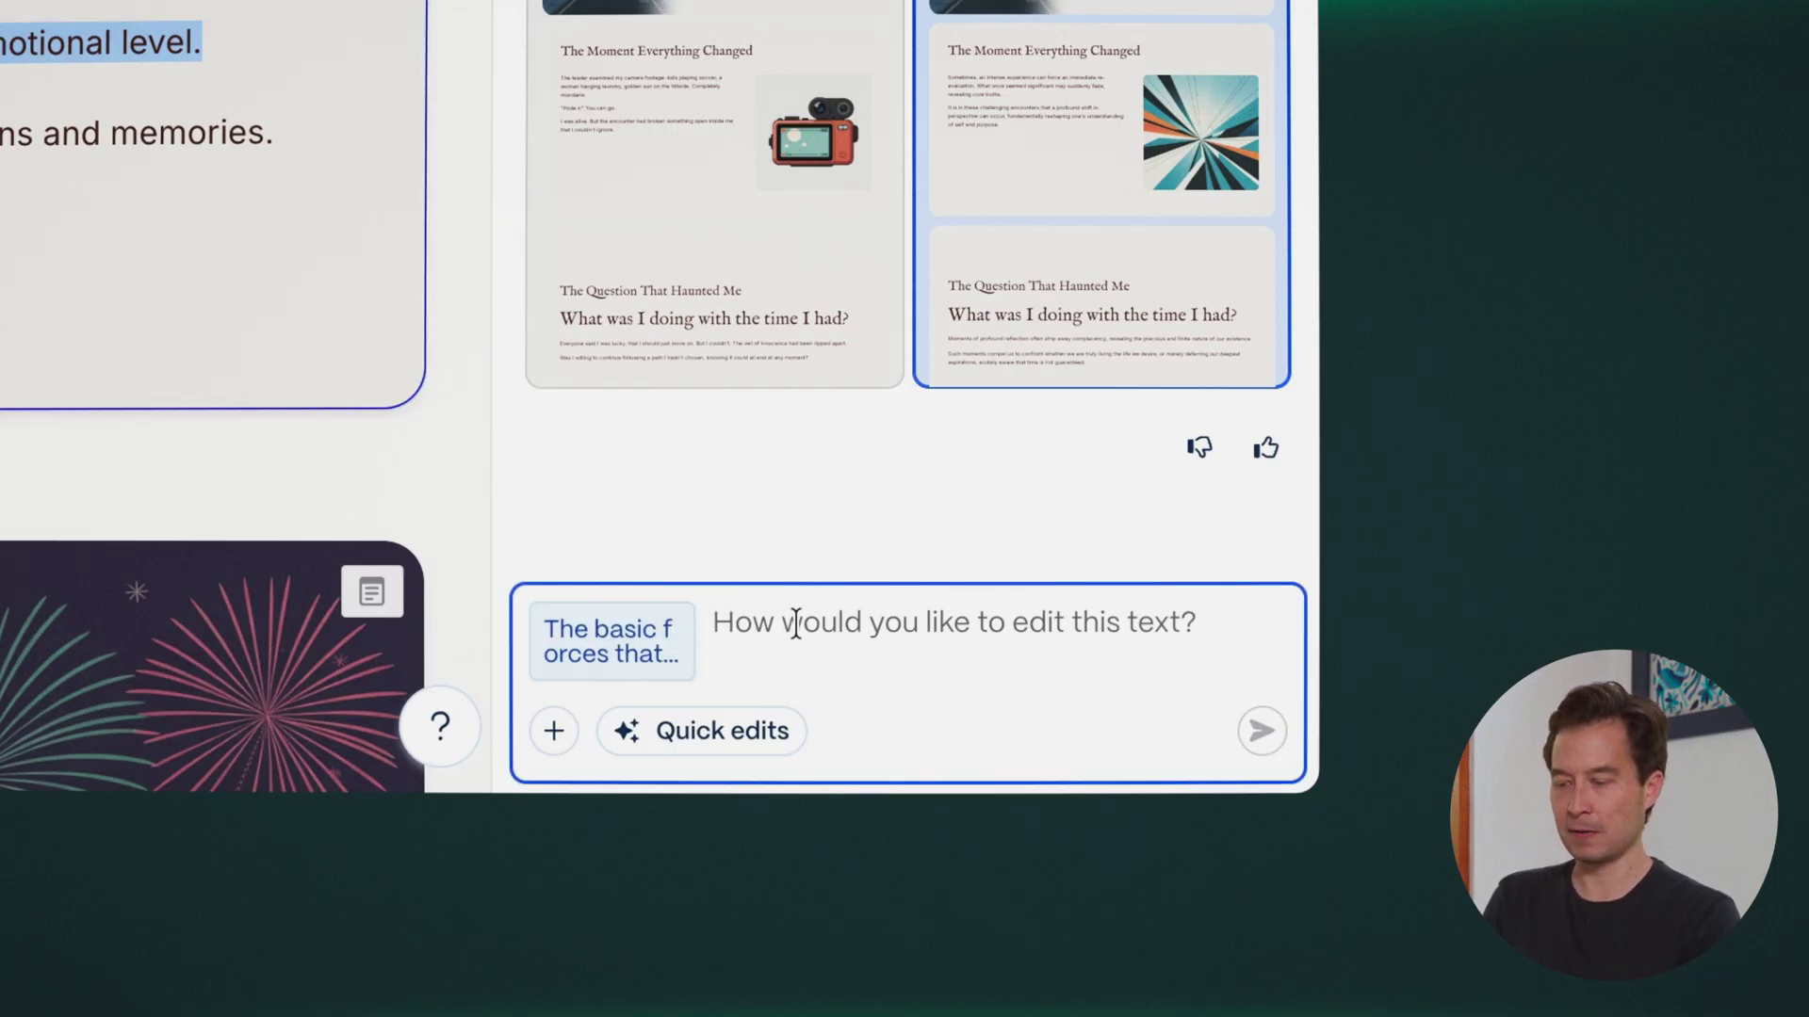
{"action": "type", "text": "Find credible, scientific sources for thi"}
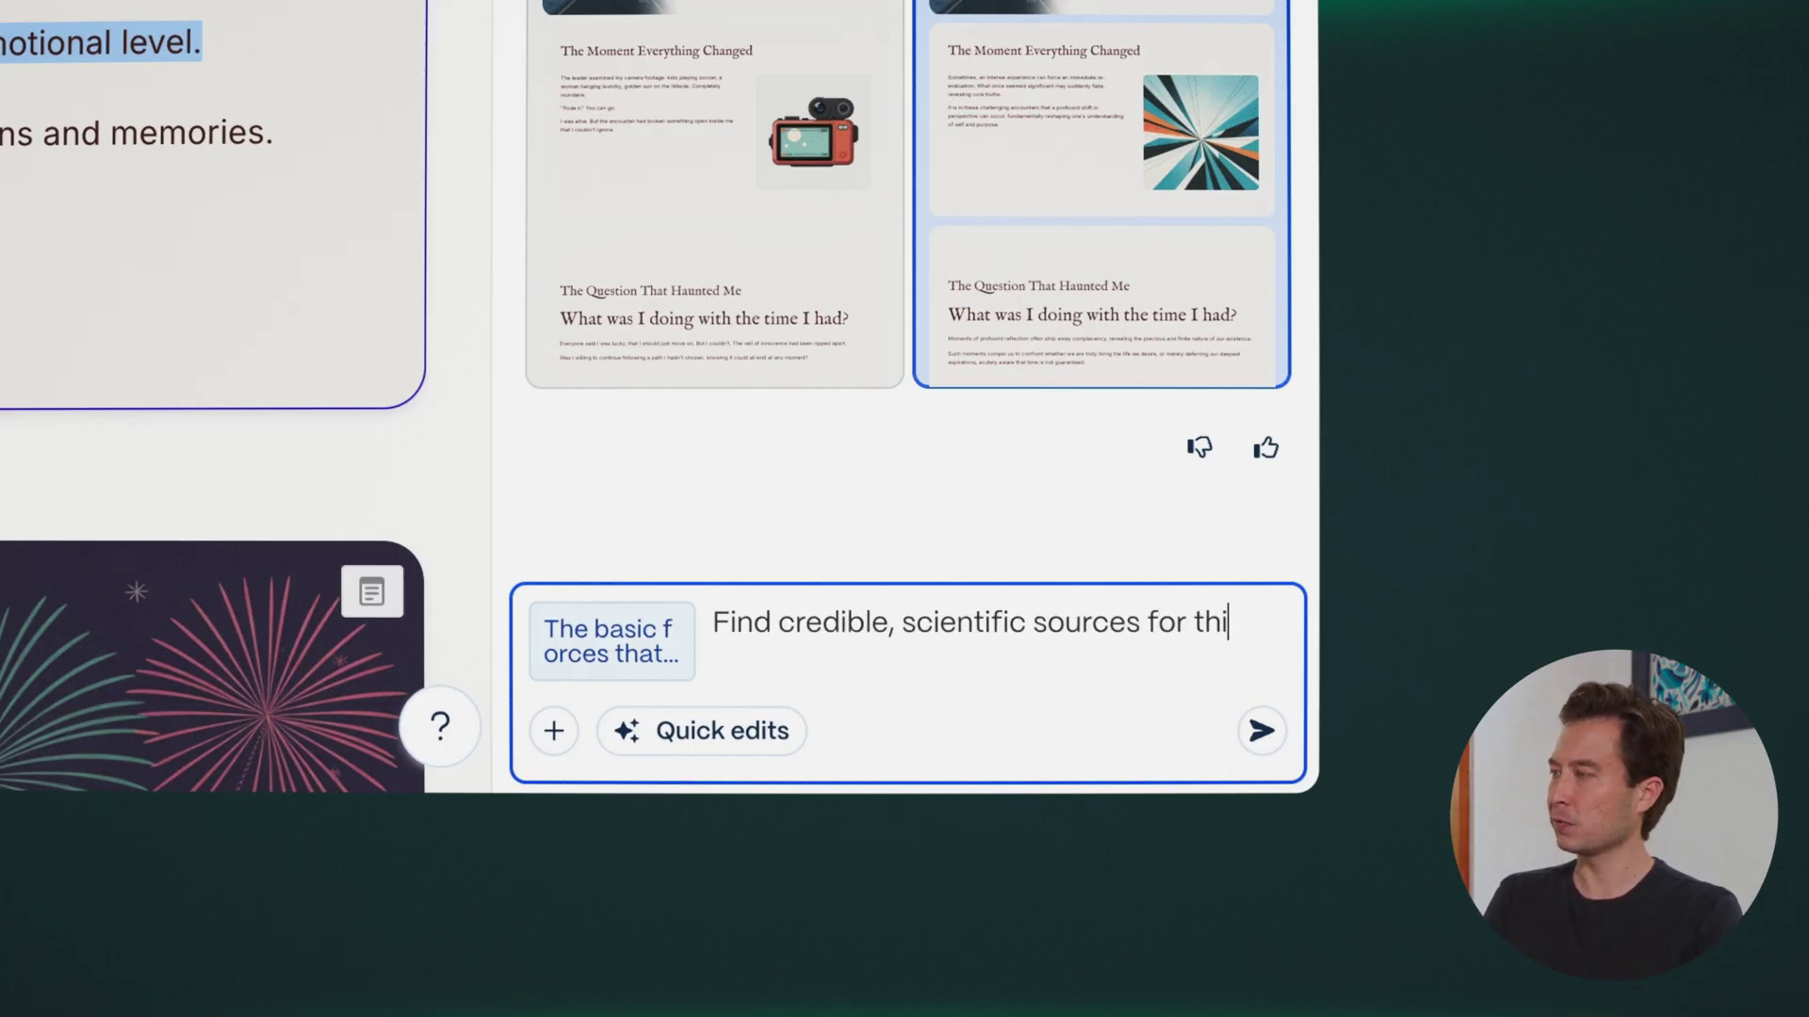
{"action": "type", "text": "assertion"}
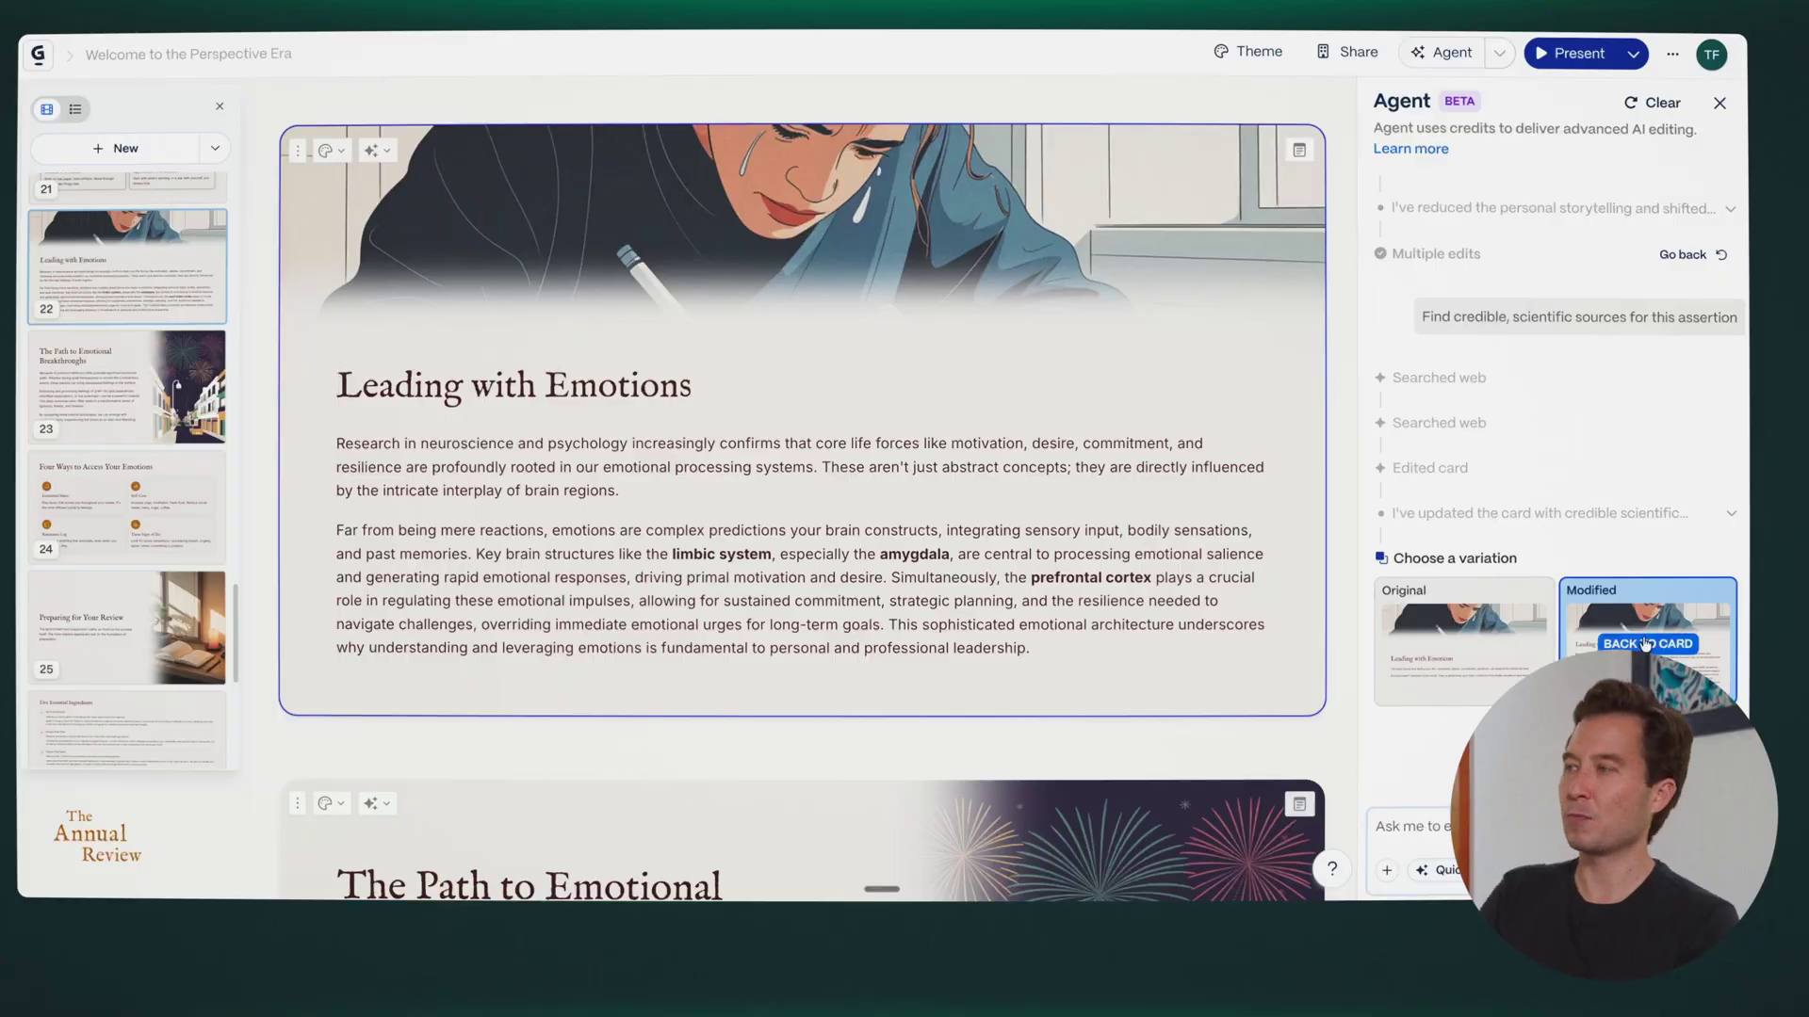
{"action": "scroll", "coordinate": [847, 593], "scroll_direction": "up", "scroll_amount": 1}
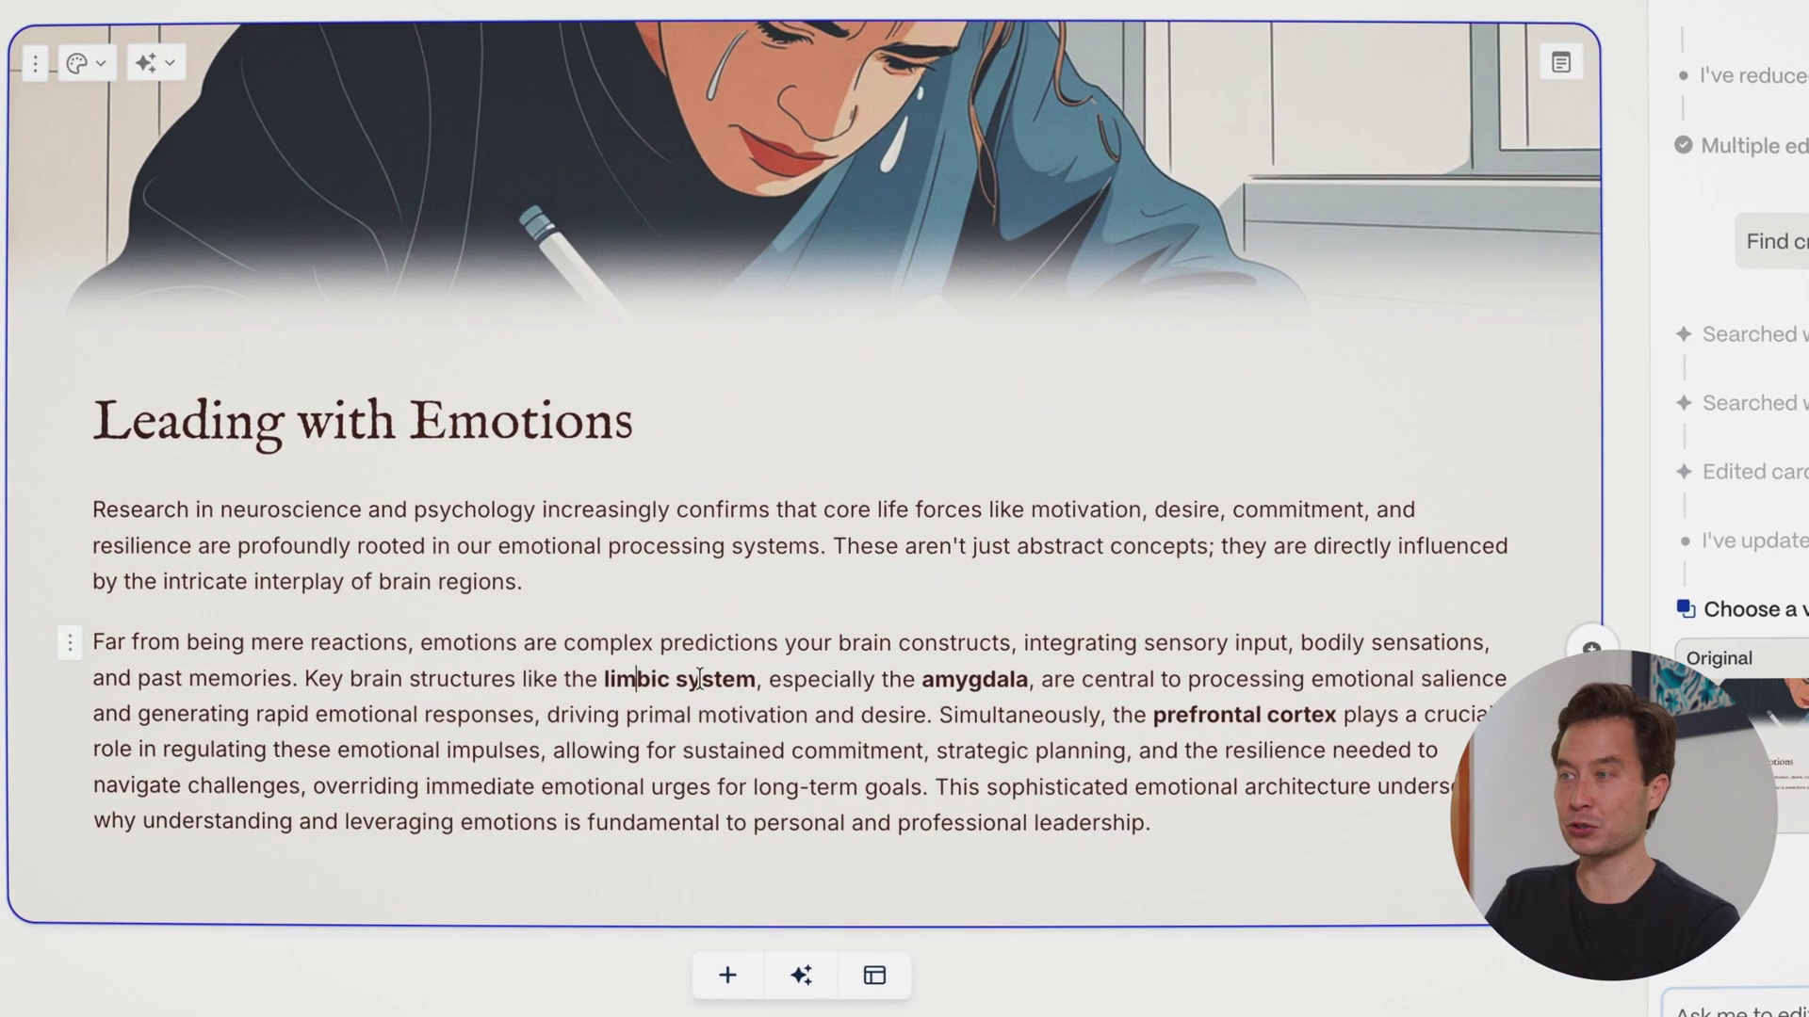
{"action": "double_click", "coordinate": [699, 678]}
{"action": "left_click", "coordinate": [970, 680]}
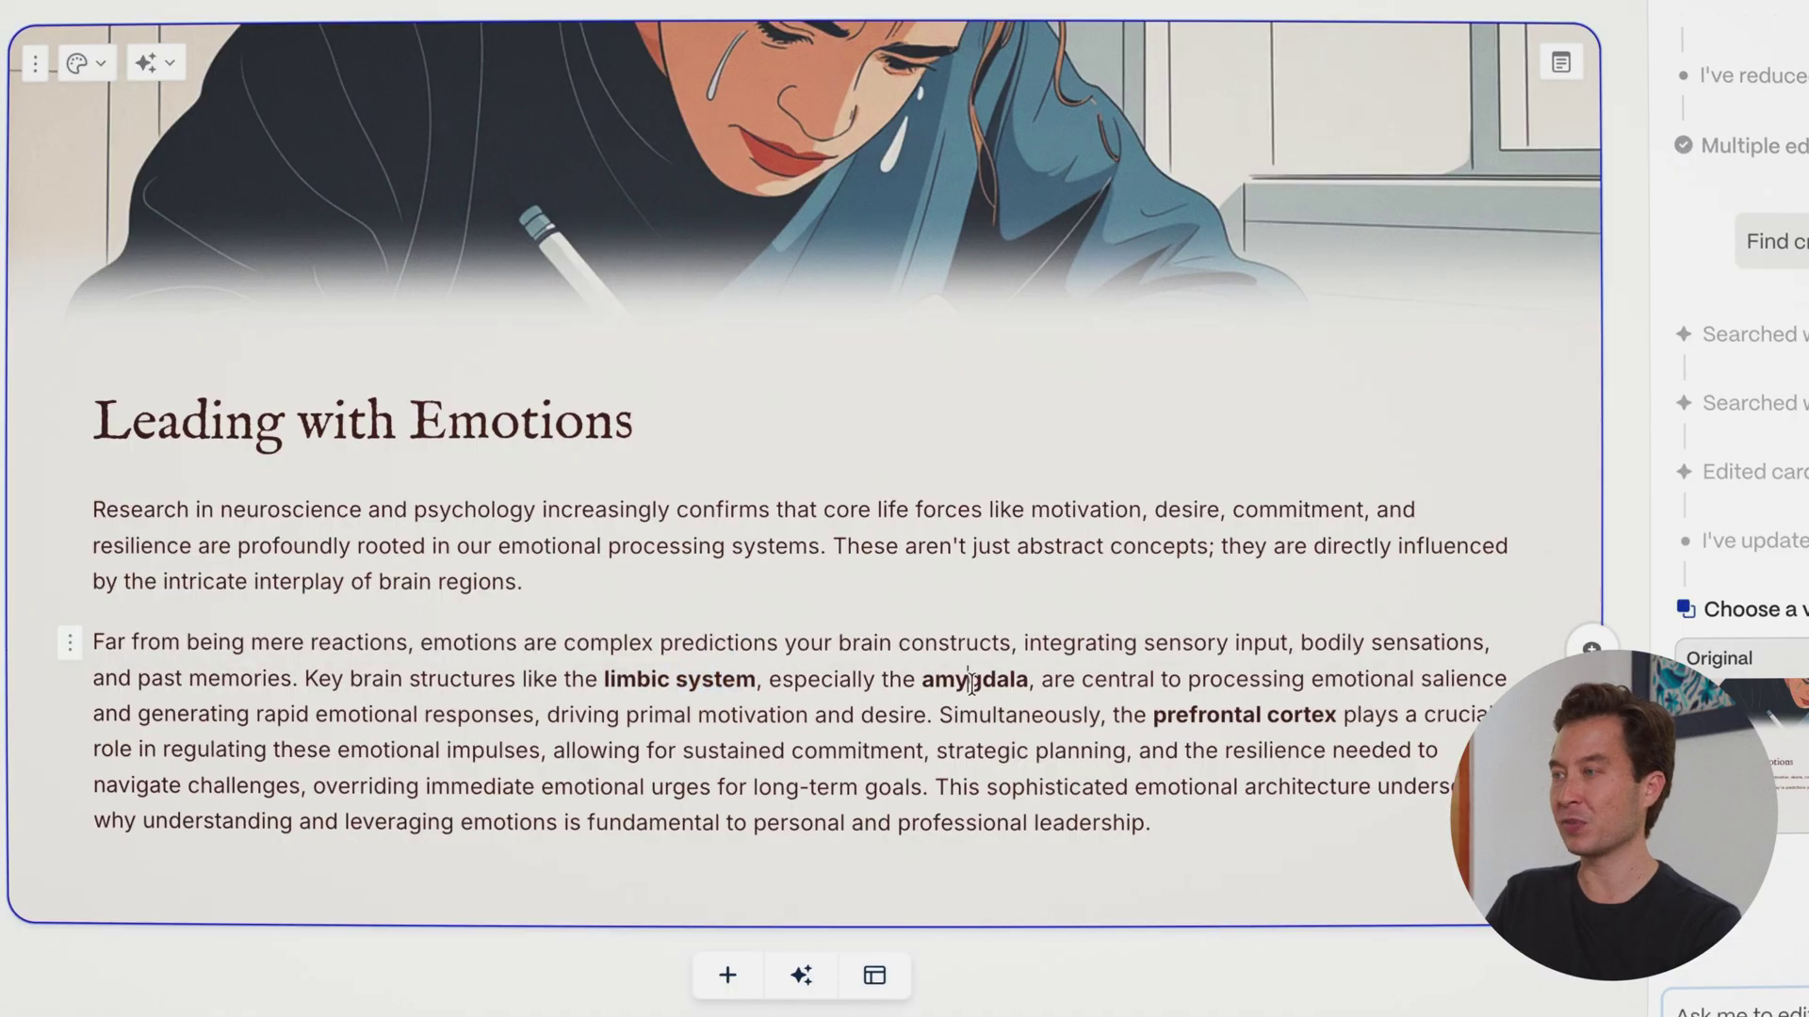
{"action": "double_click", "coordinate": [1208, 718]}
{"action": "left_click", "coordinate": [1239, 720]}
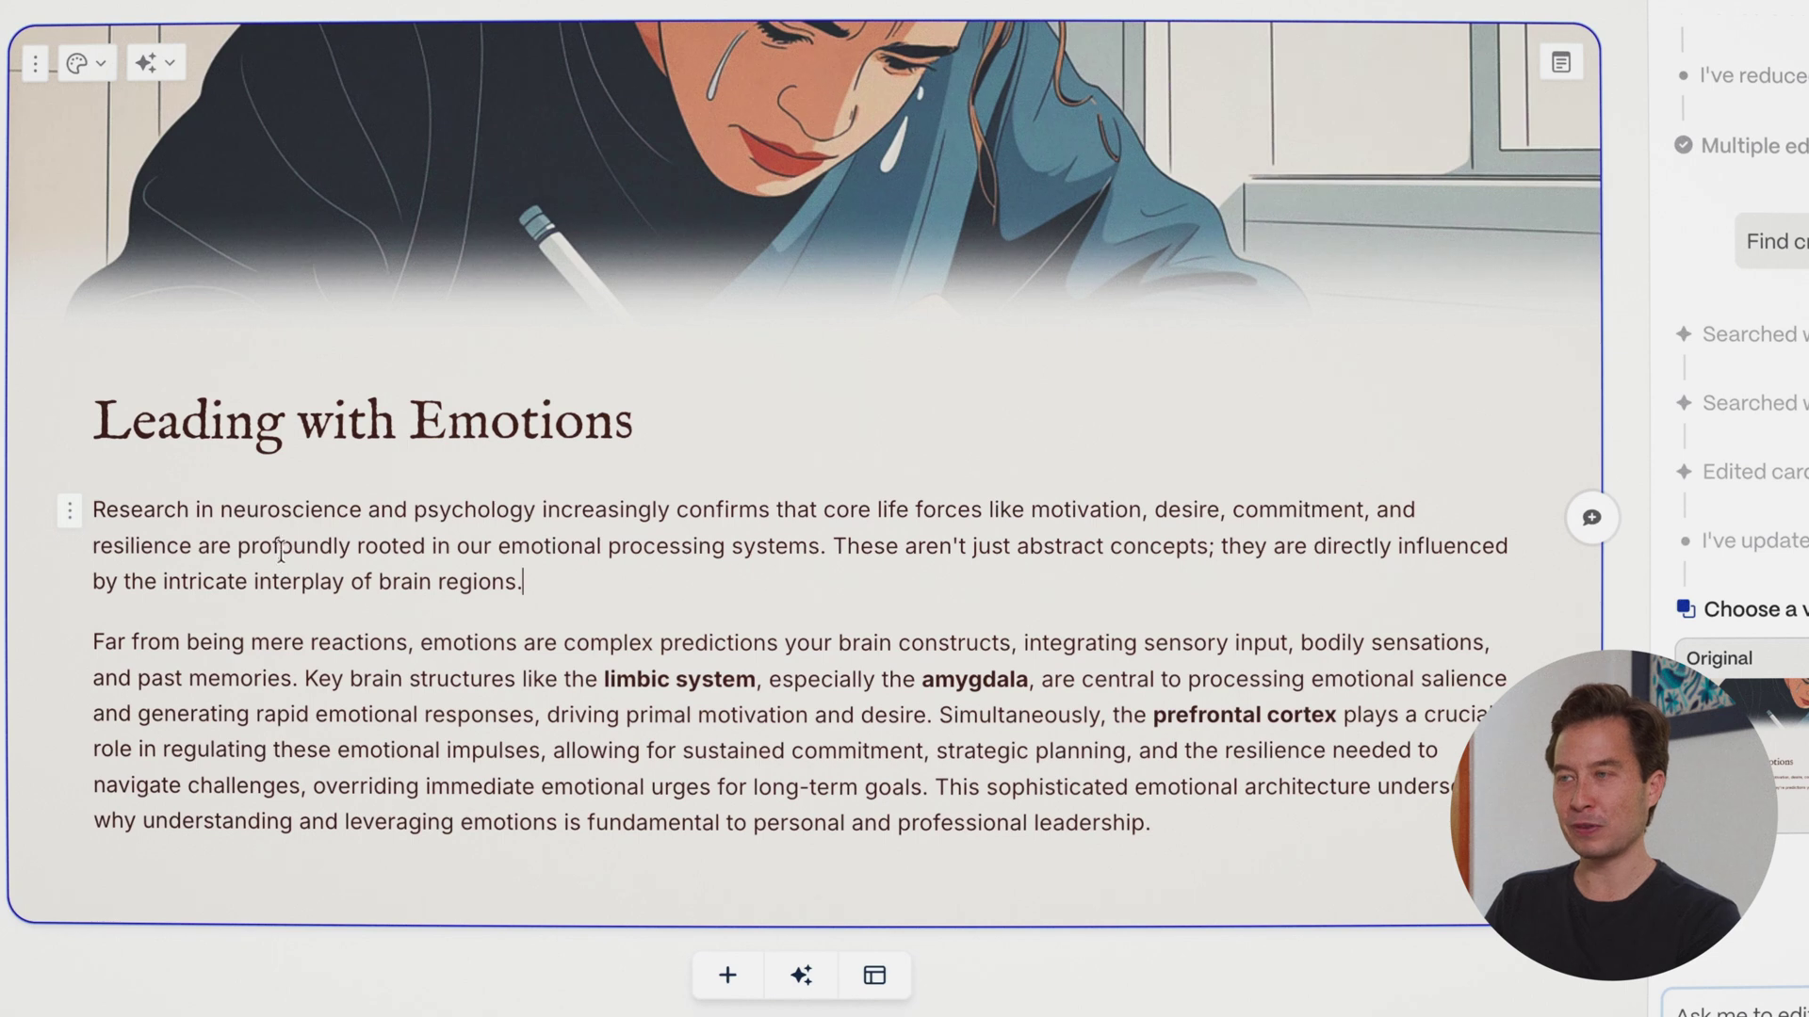
{"action": "triple_click", "coordinate": [779, 554]}
{"action": "left_click", "coordinate": [751, 579]}
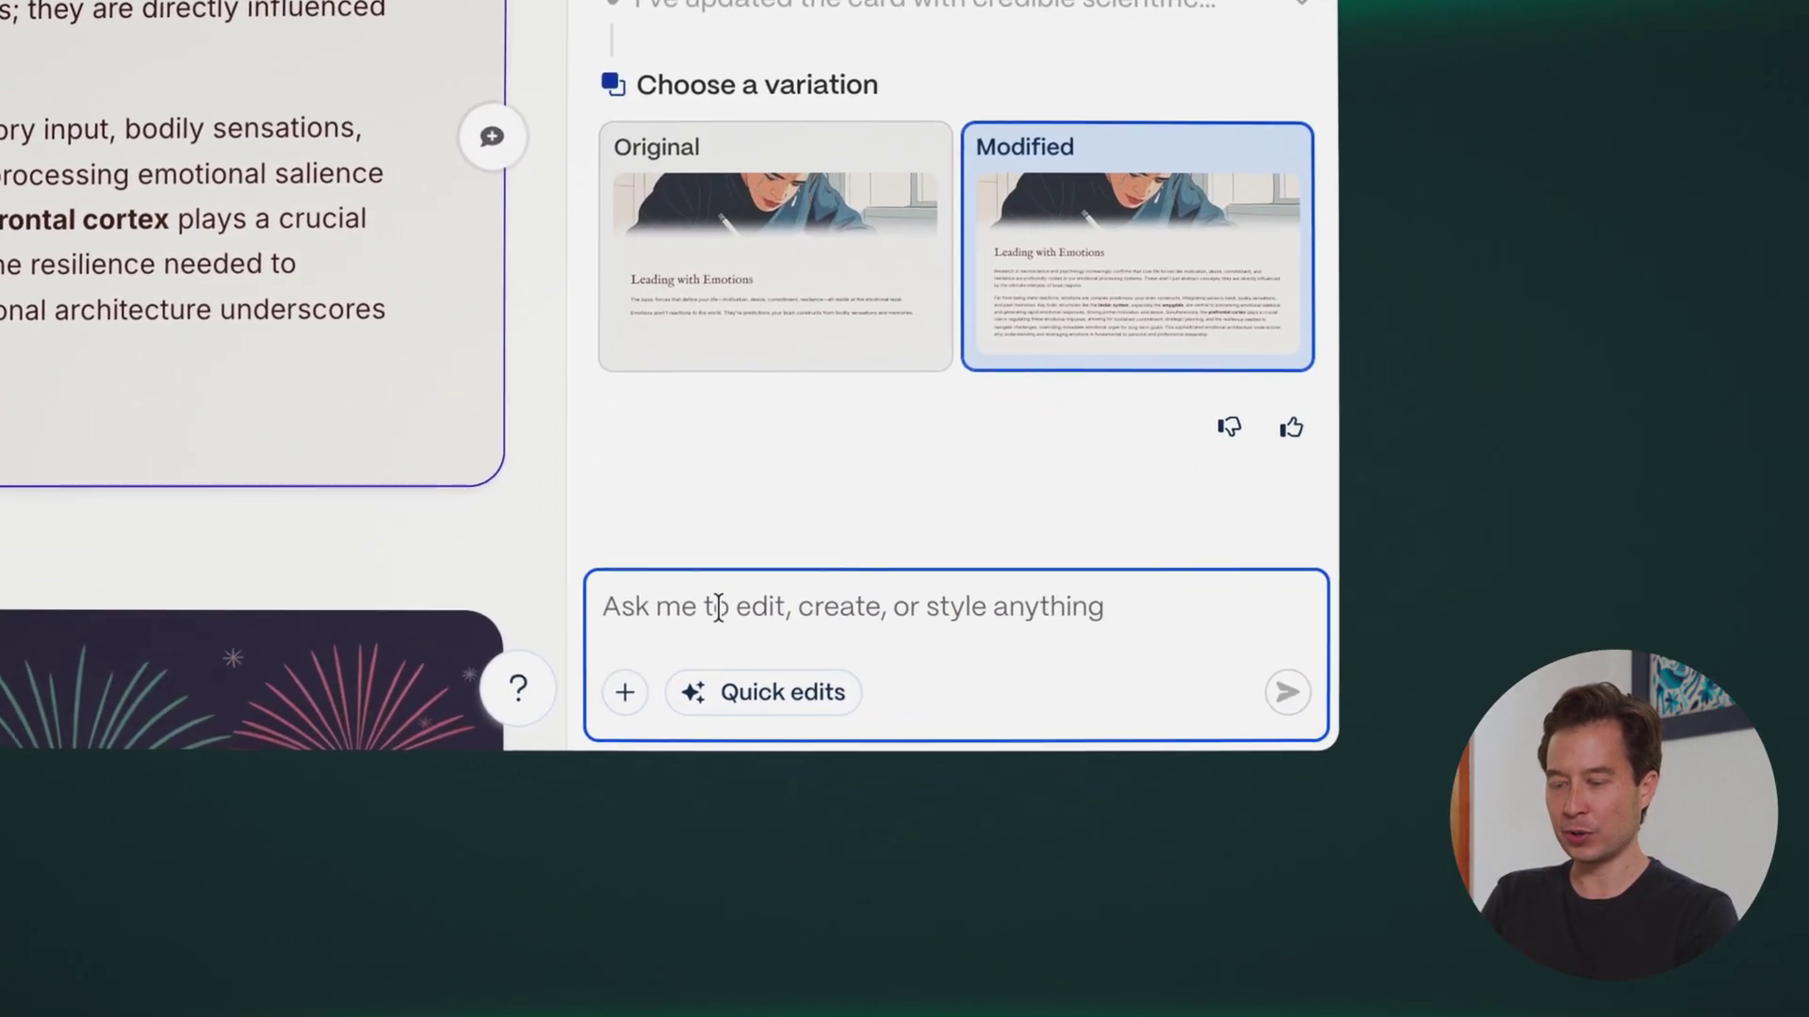
{"action": "type", "text": "Insert this scientific support as a footnote, instea"}
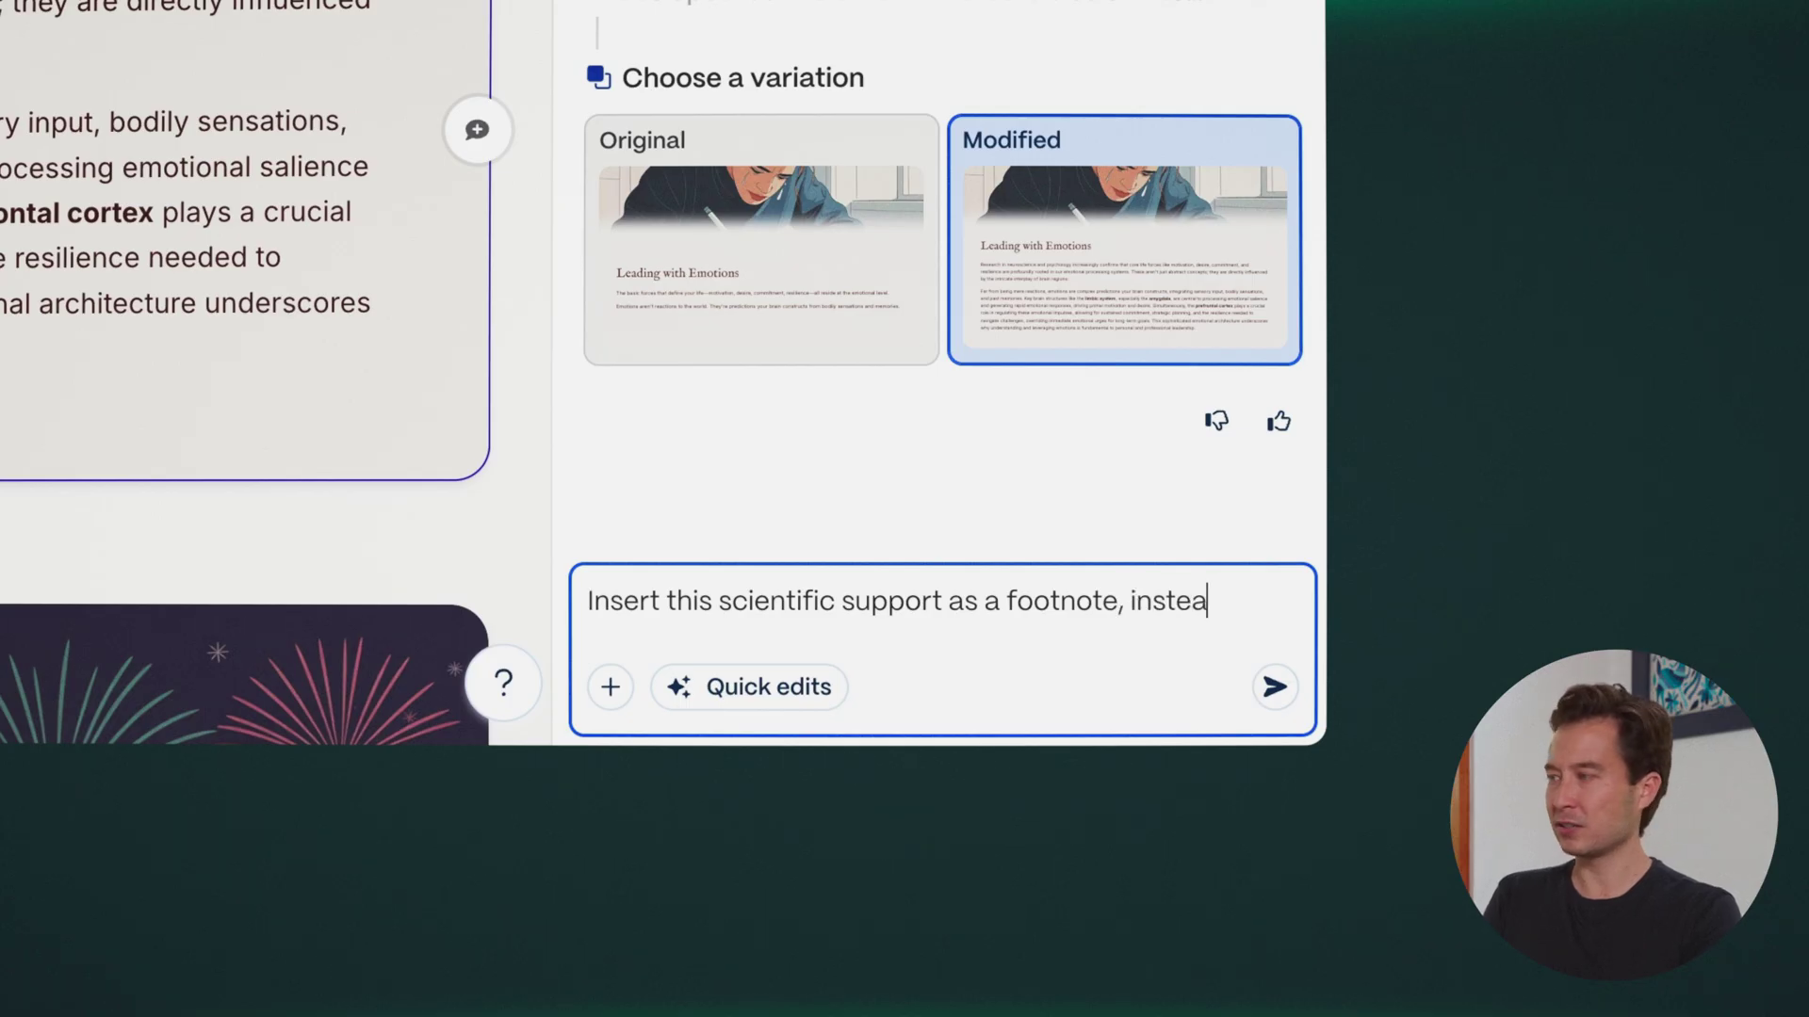
{"action": "type", "text": "d of in the main"}
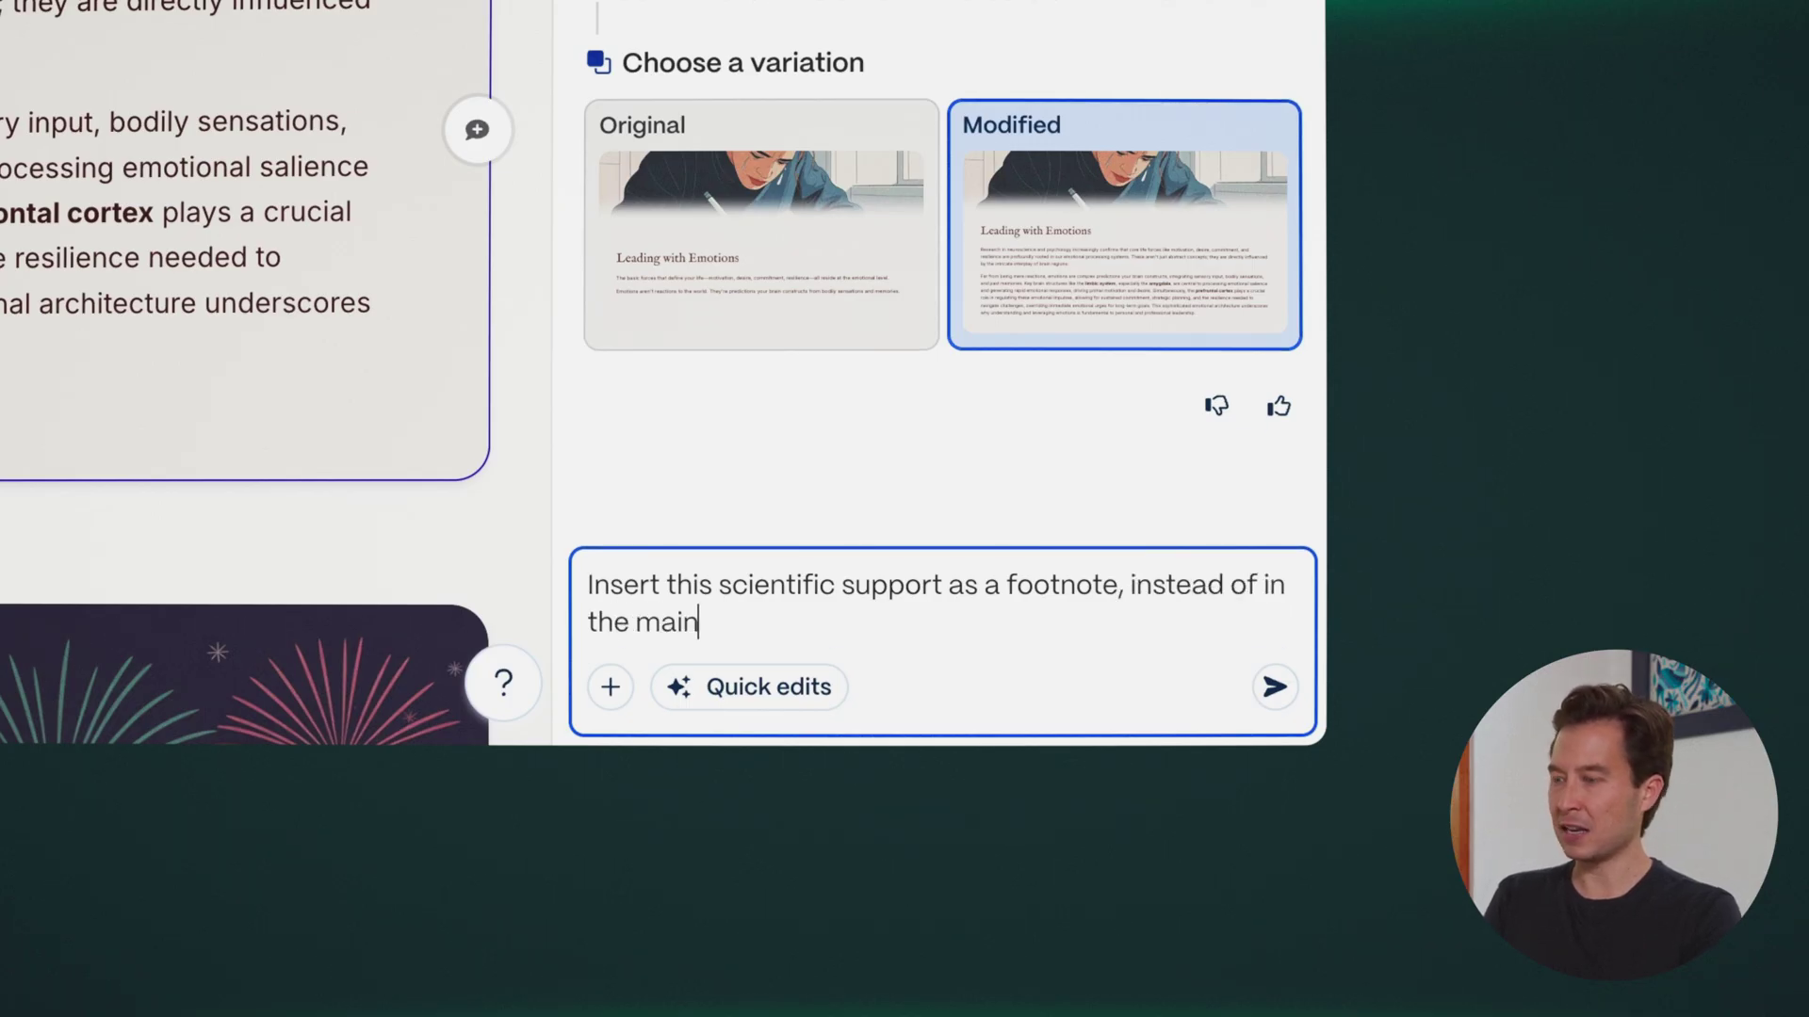
{"action": "type", "text": " text of the"}
Have the Agent move the scientific support into a footnote, then check the restored claim and italic footnote.
{"action": "type", "text": "slide"}
{"action": "key", "text": "Return"}
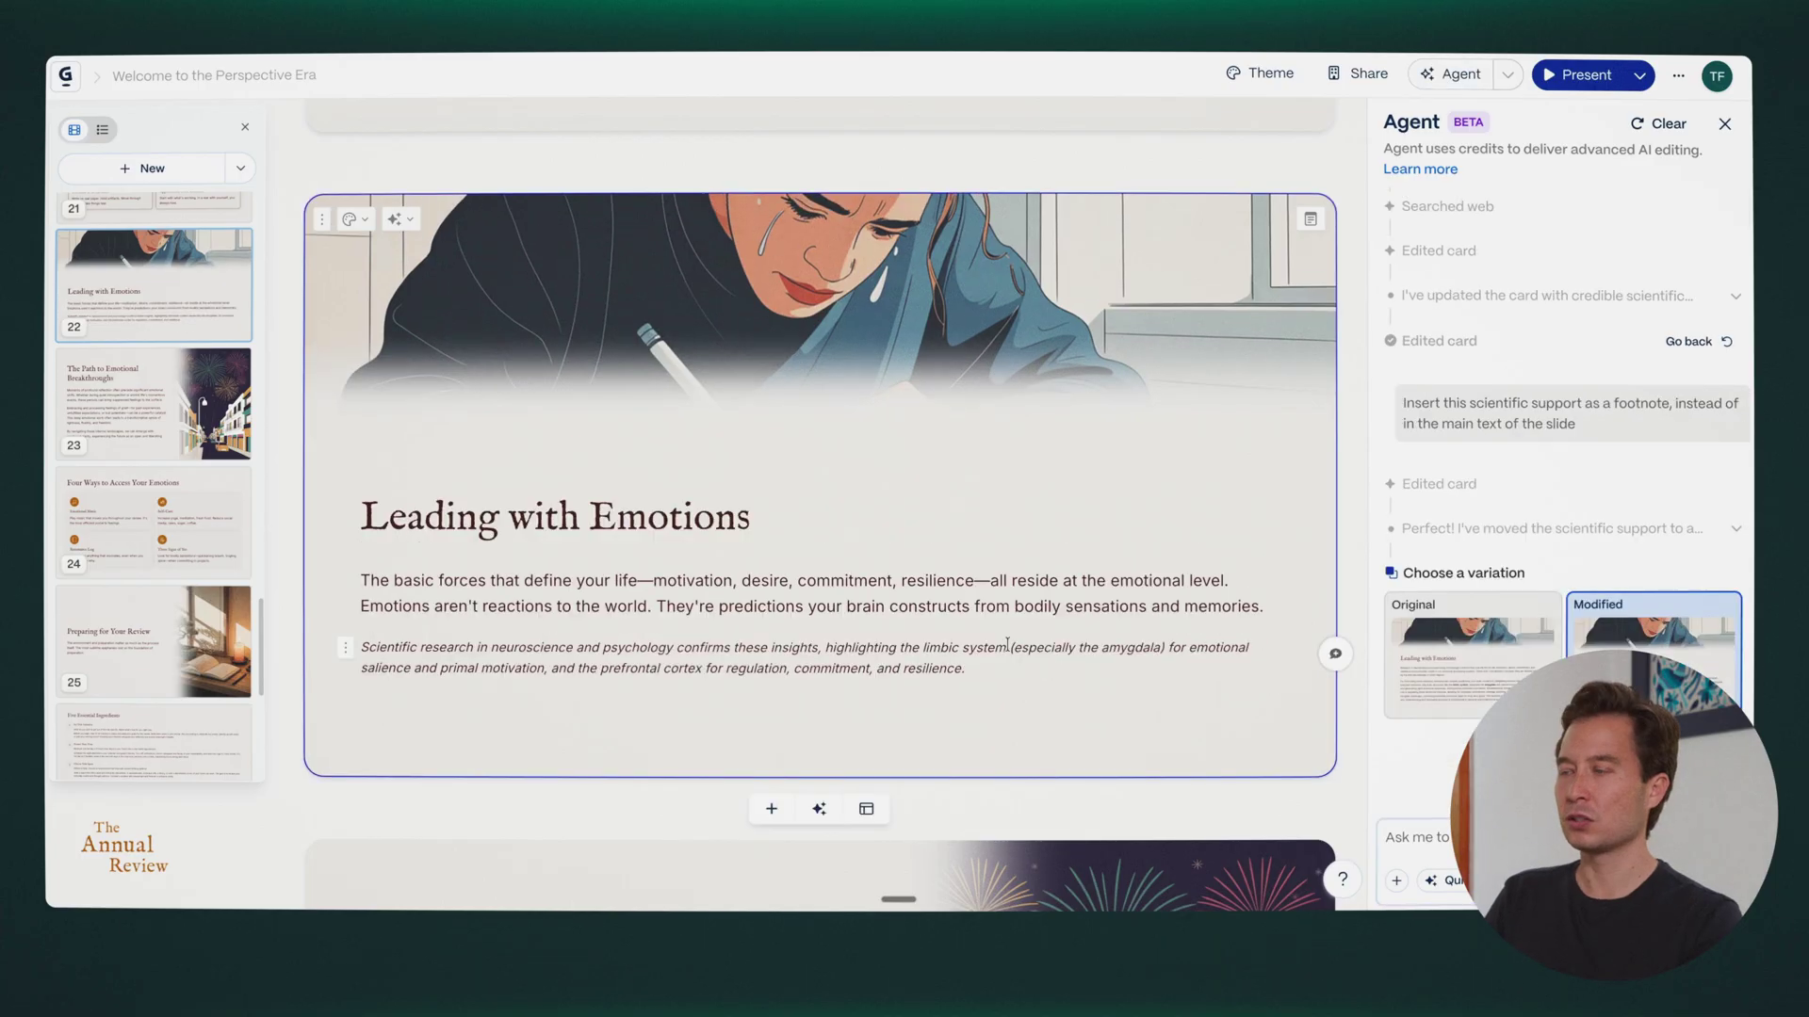
{"action": "left_click_drag", "start_coordinate": [455, 580], "coordinate": [886, 534]}
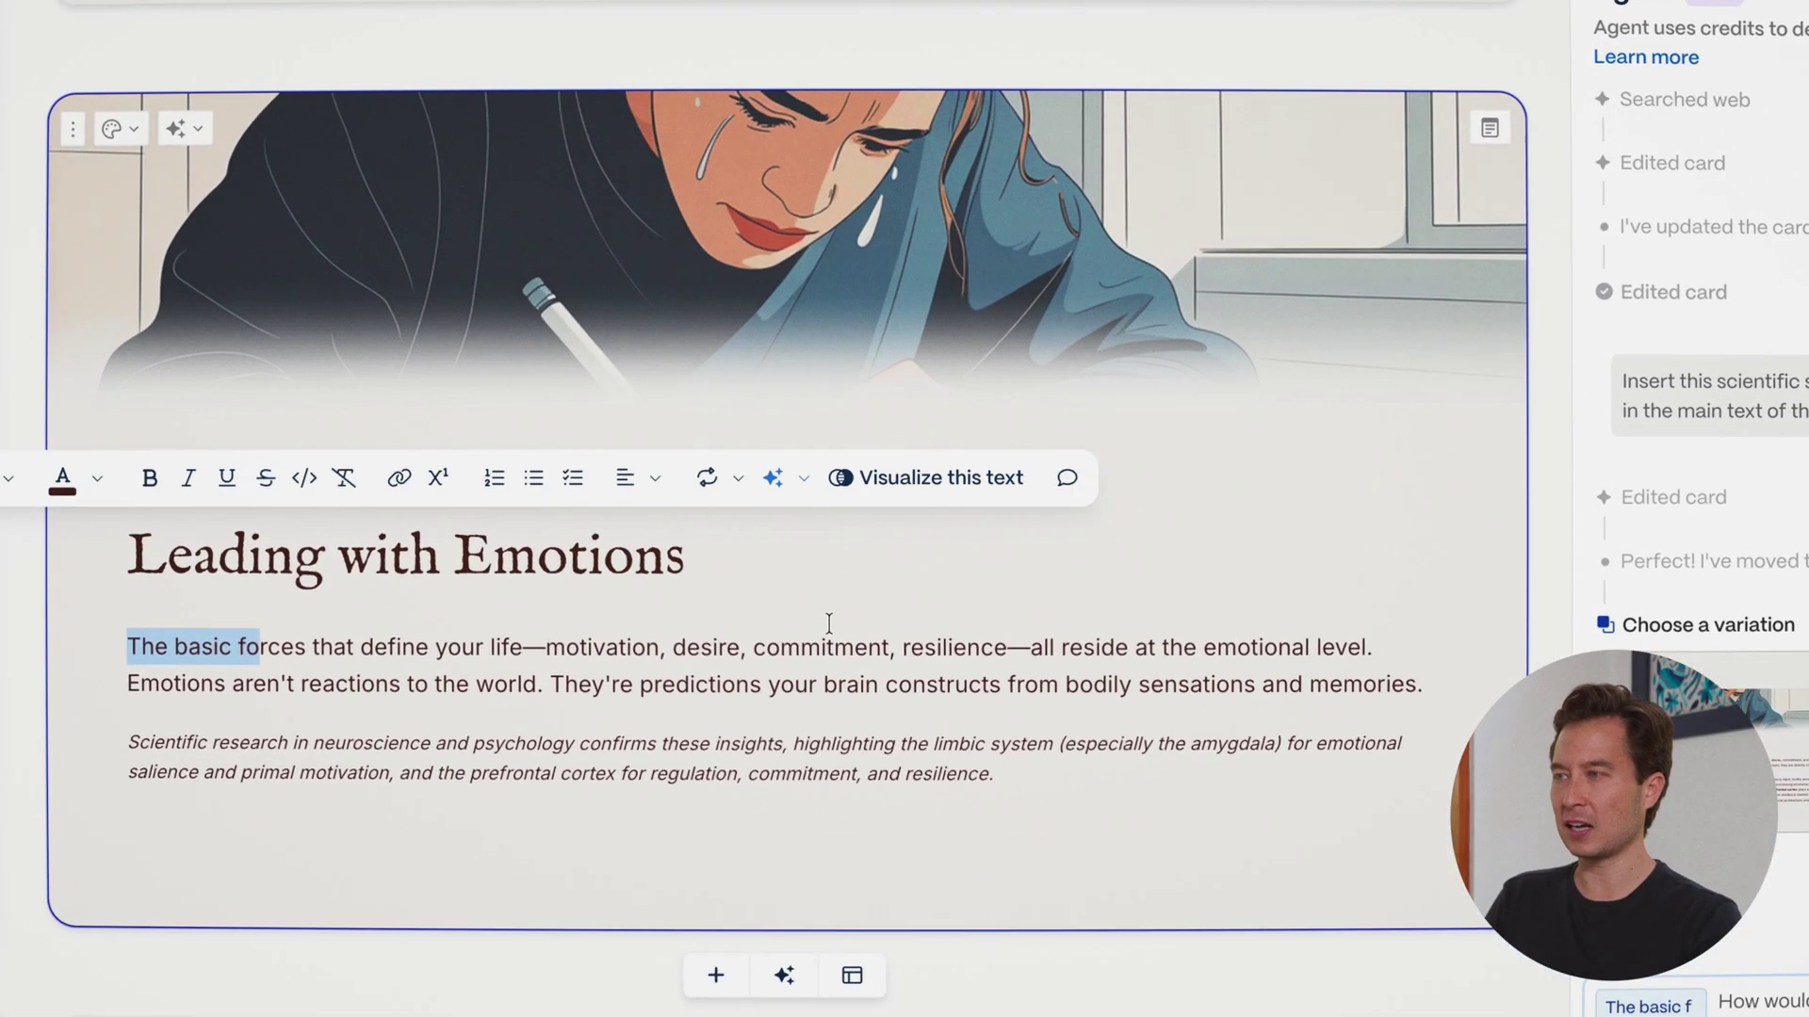
{"action": "left_click", "coordinate": [836, 606]}
{"action": "left_click_drag", "start_coordinate": [216, 741], "coordinate": [1022, 794]}
{"action": "left_click", "coordinate": [1020, 789]}
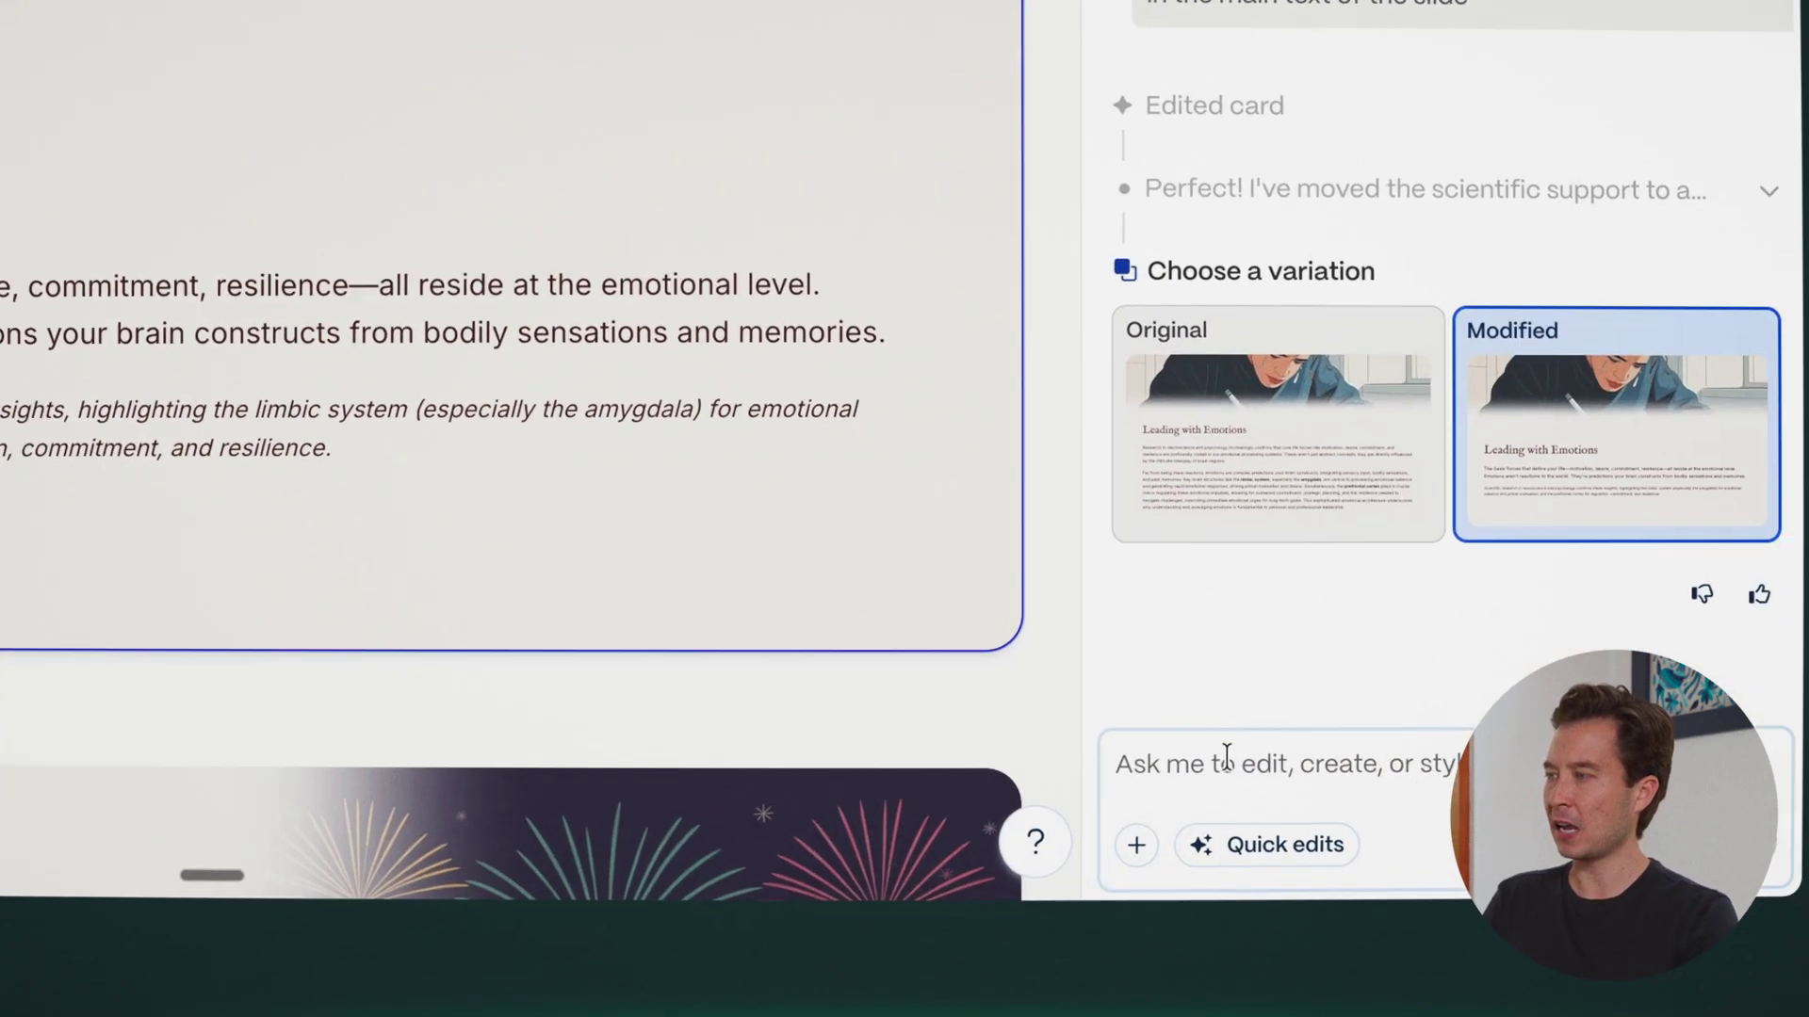
{"action": "left_click", "coordinate": [1667, 1011]}
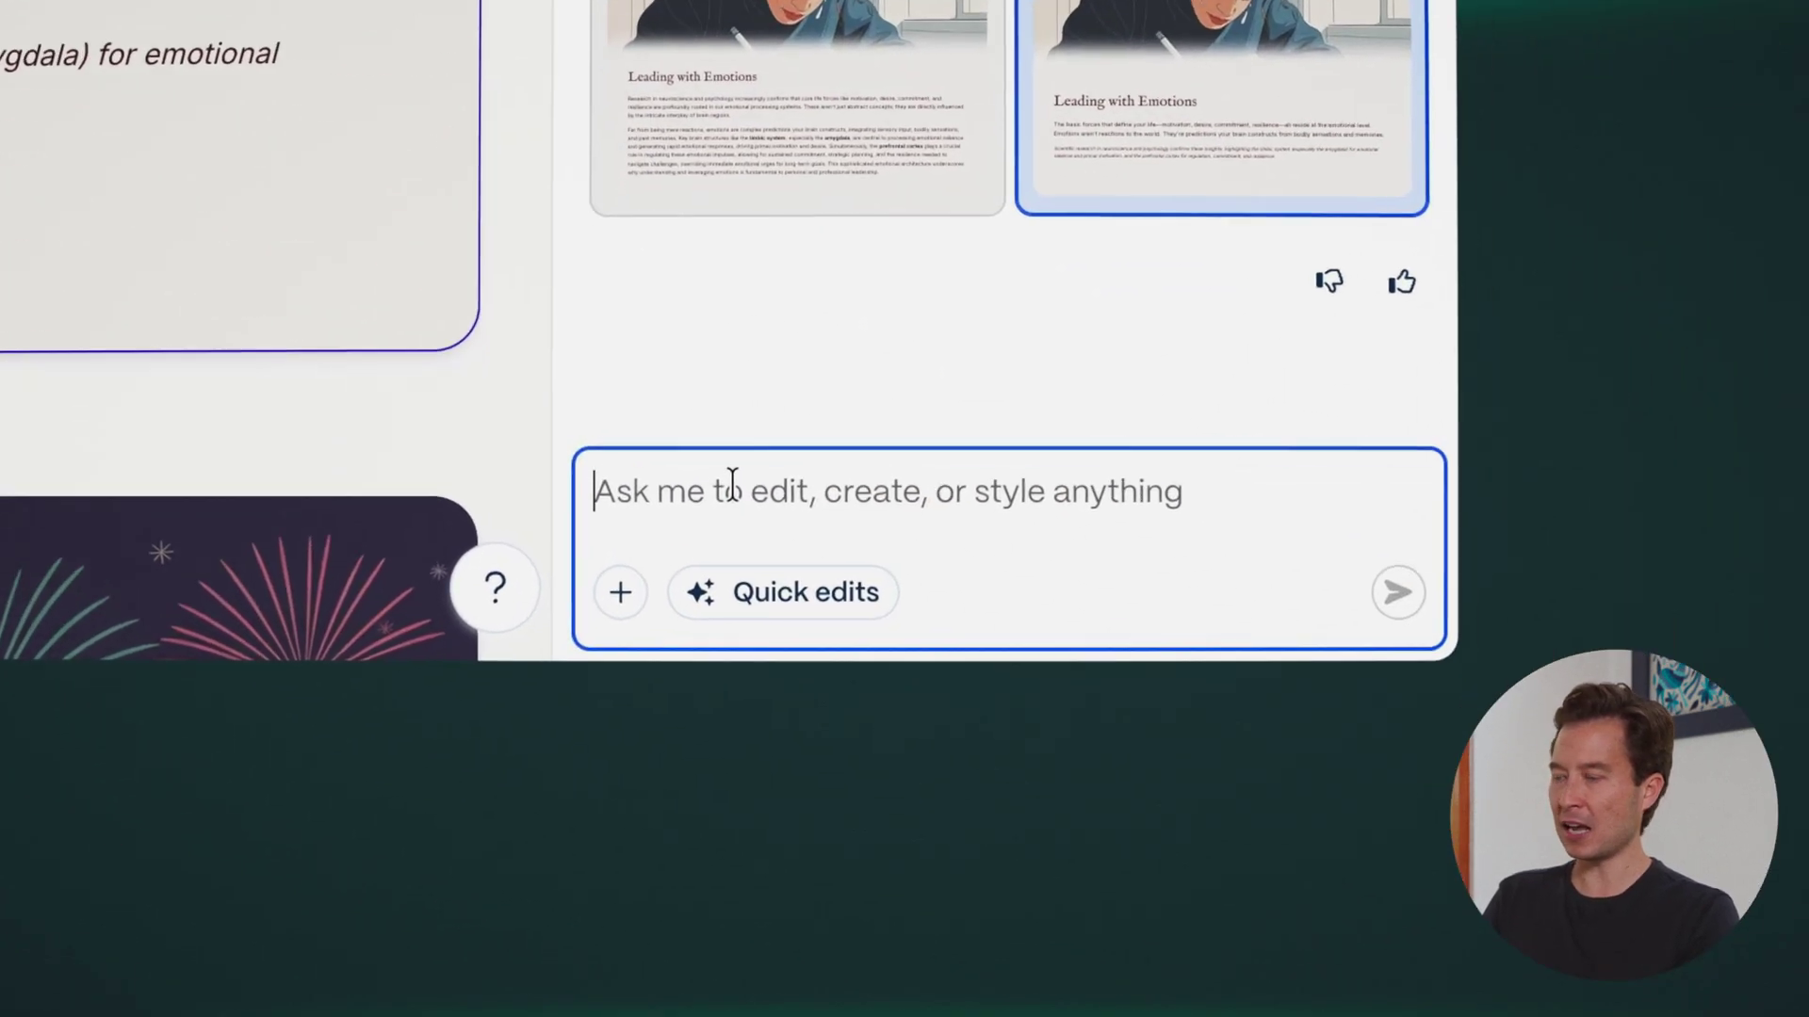
Ask the Agent to add links to specific papers, articles or books validating the footnote's claims.
{"action": "type", "text": "Now"}
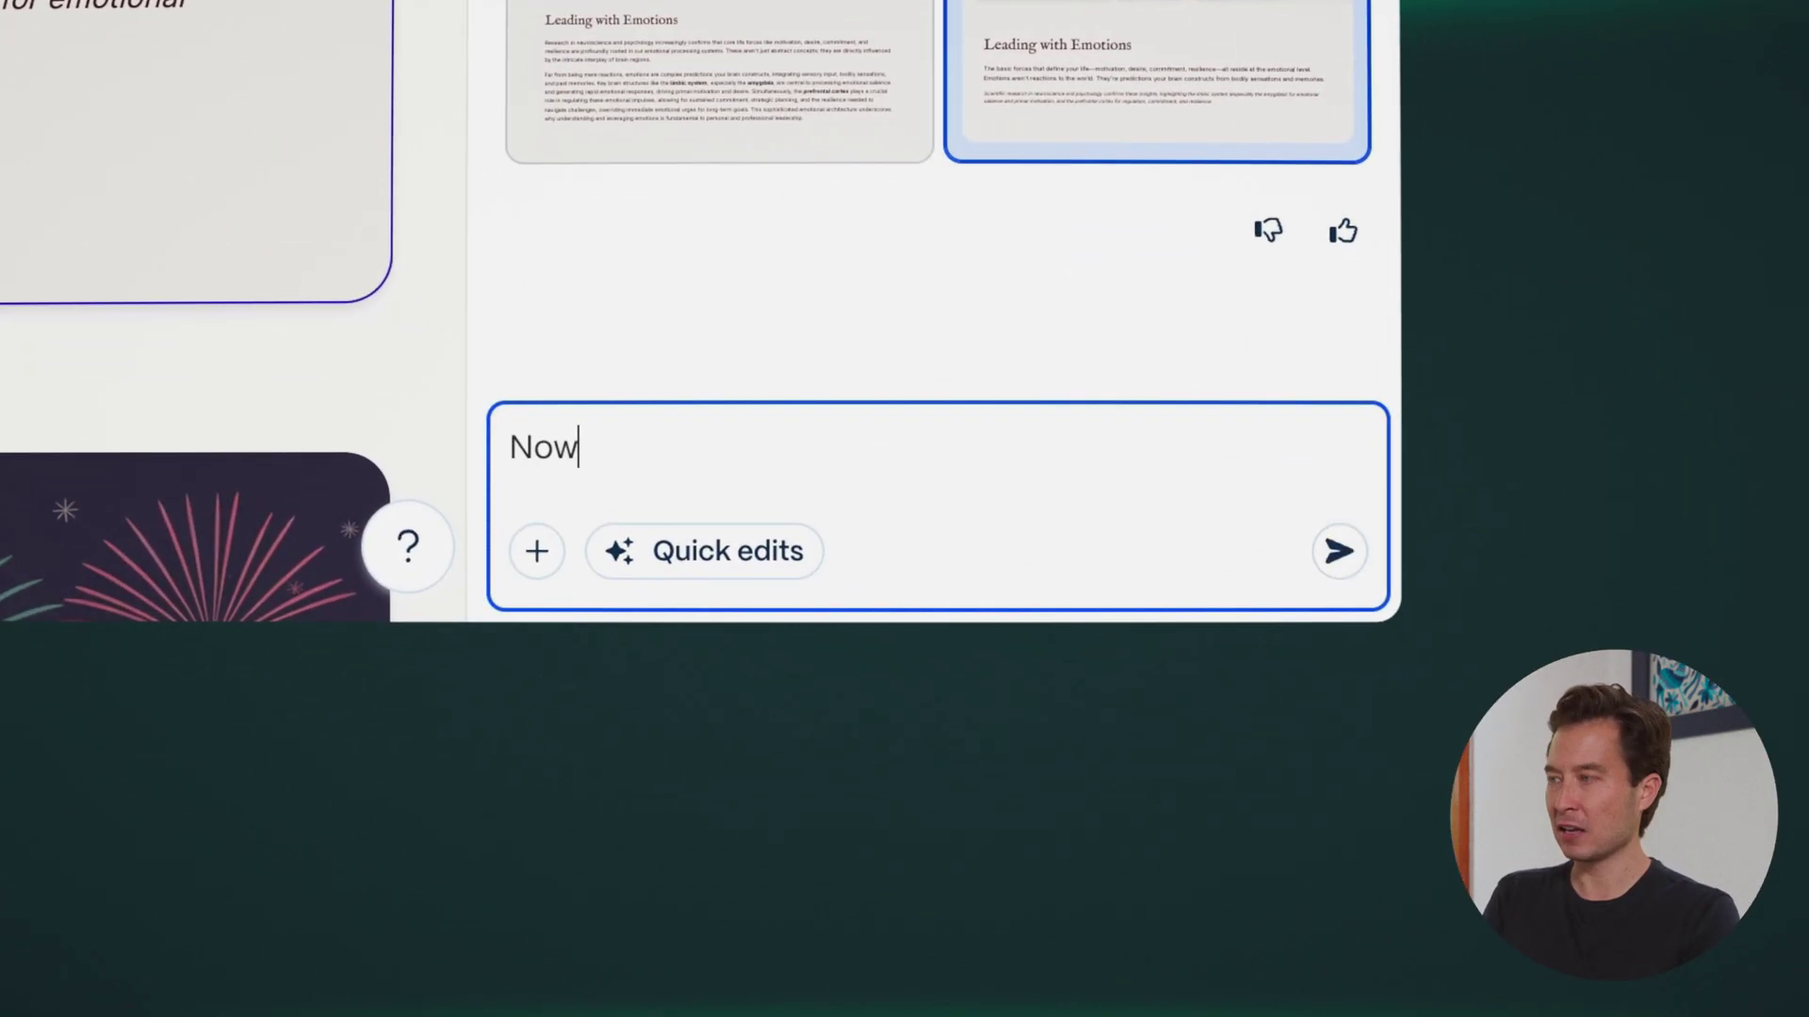
{"action": "type", "text": " add links to"}
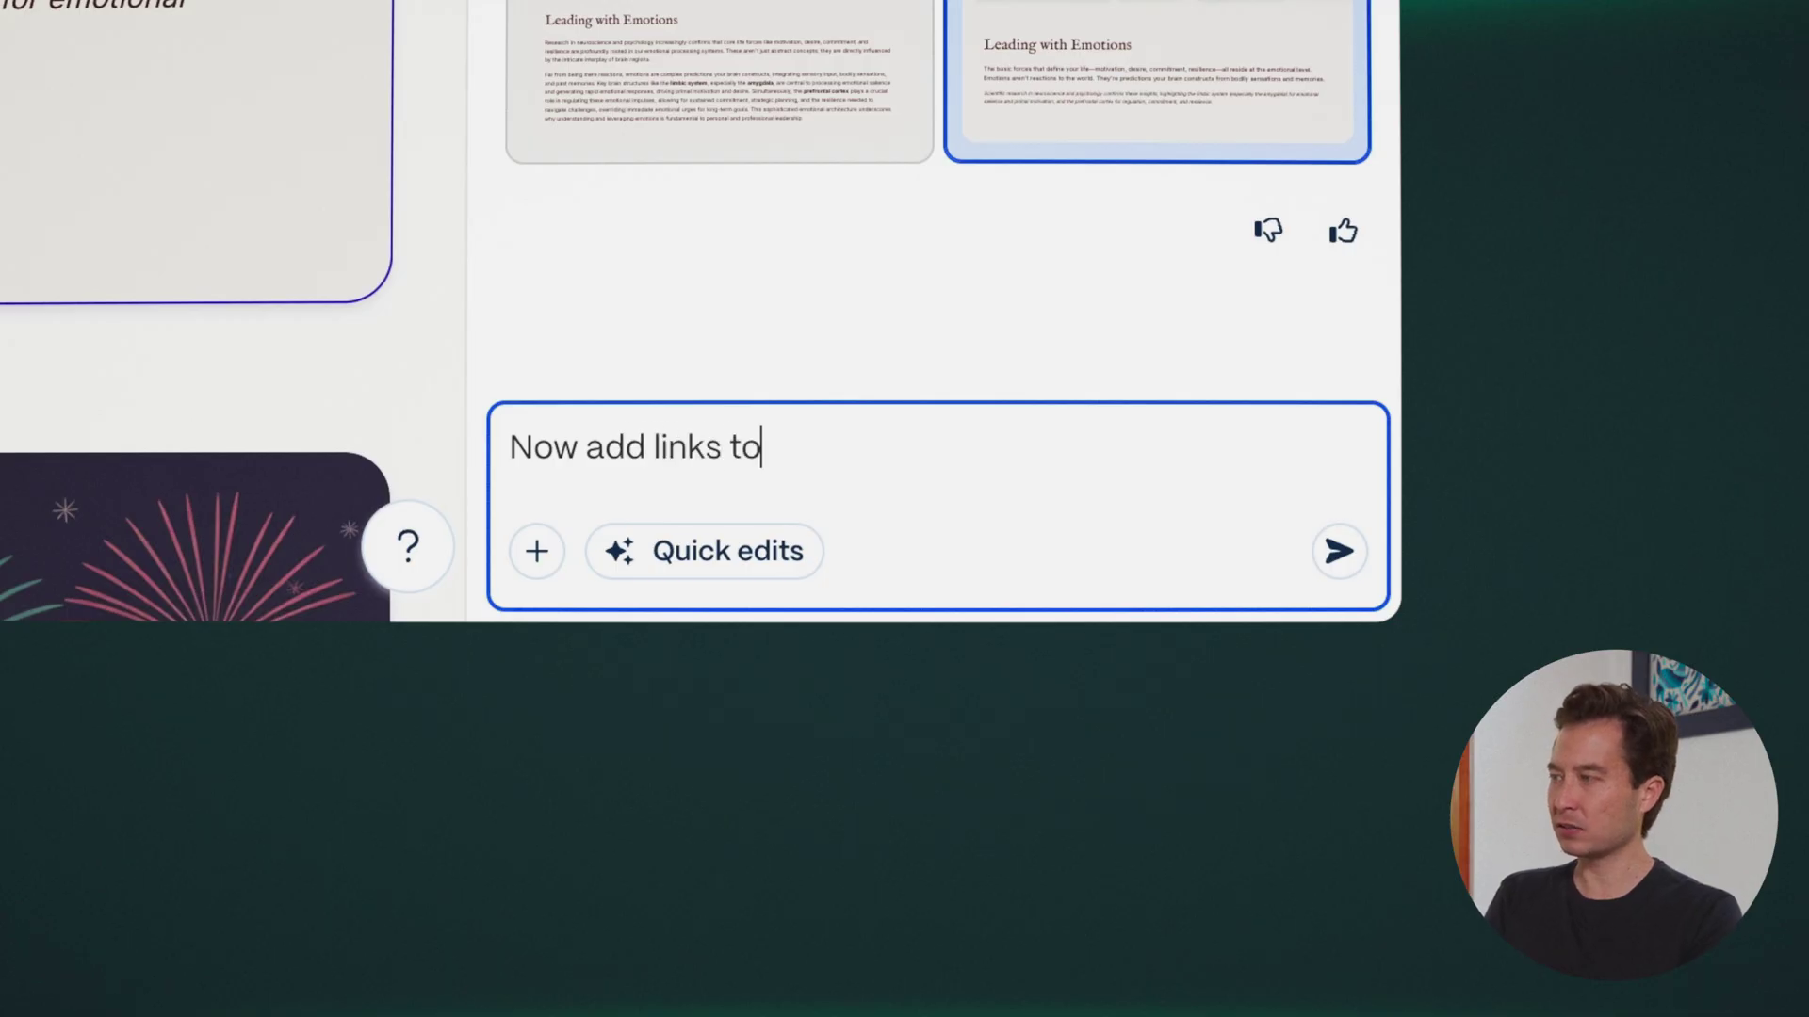
{"action": "type", "text": " specific pap"}
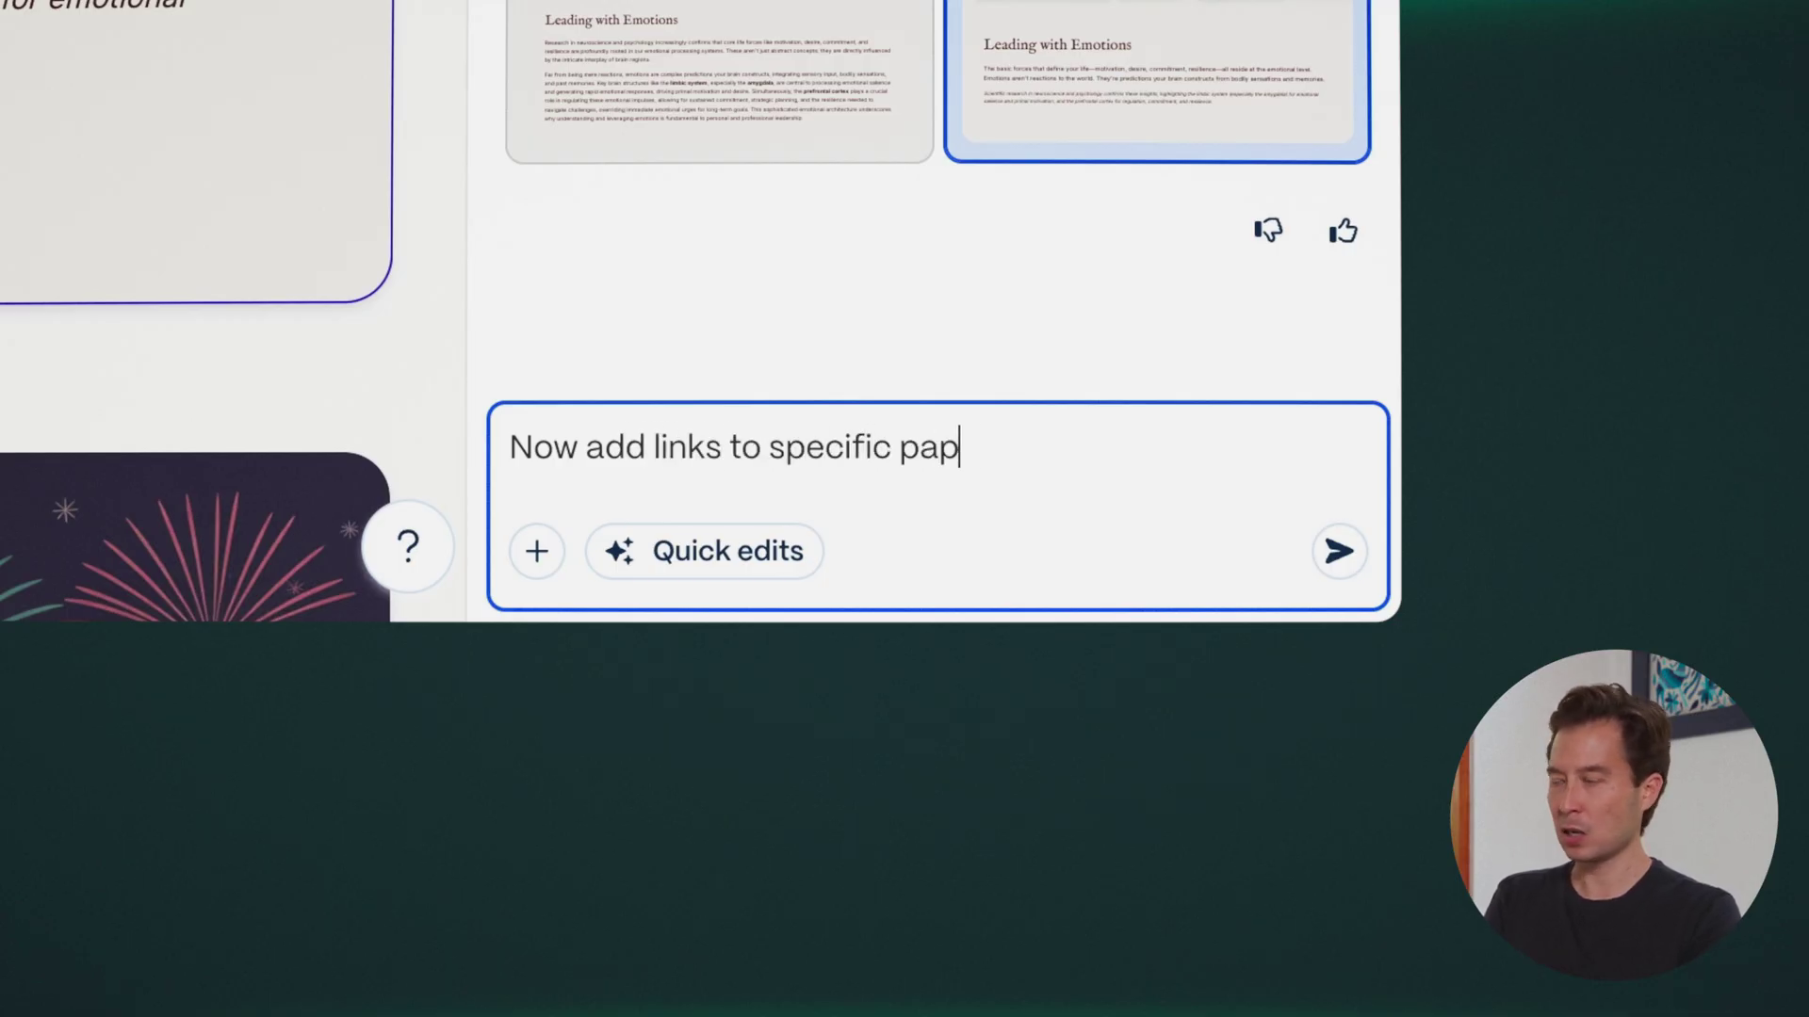
{"action": "type", "text": "ers, articles, or"}
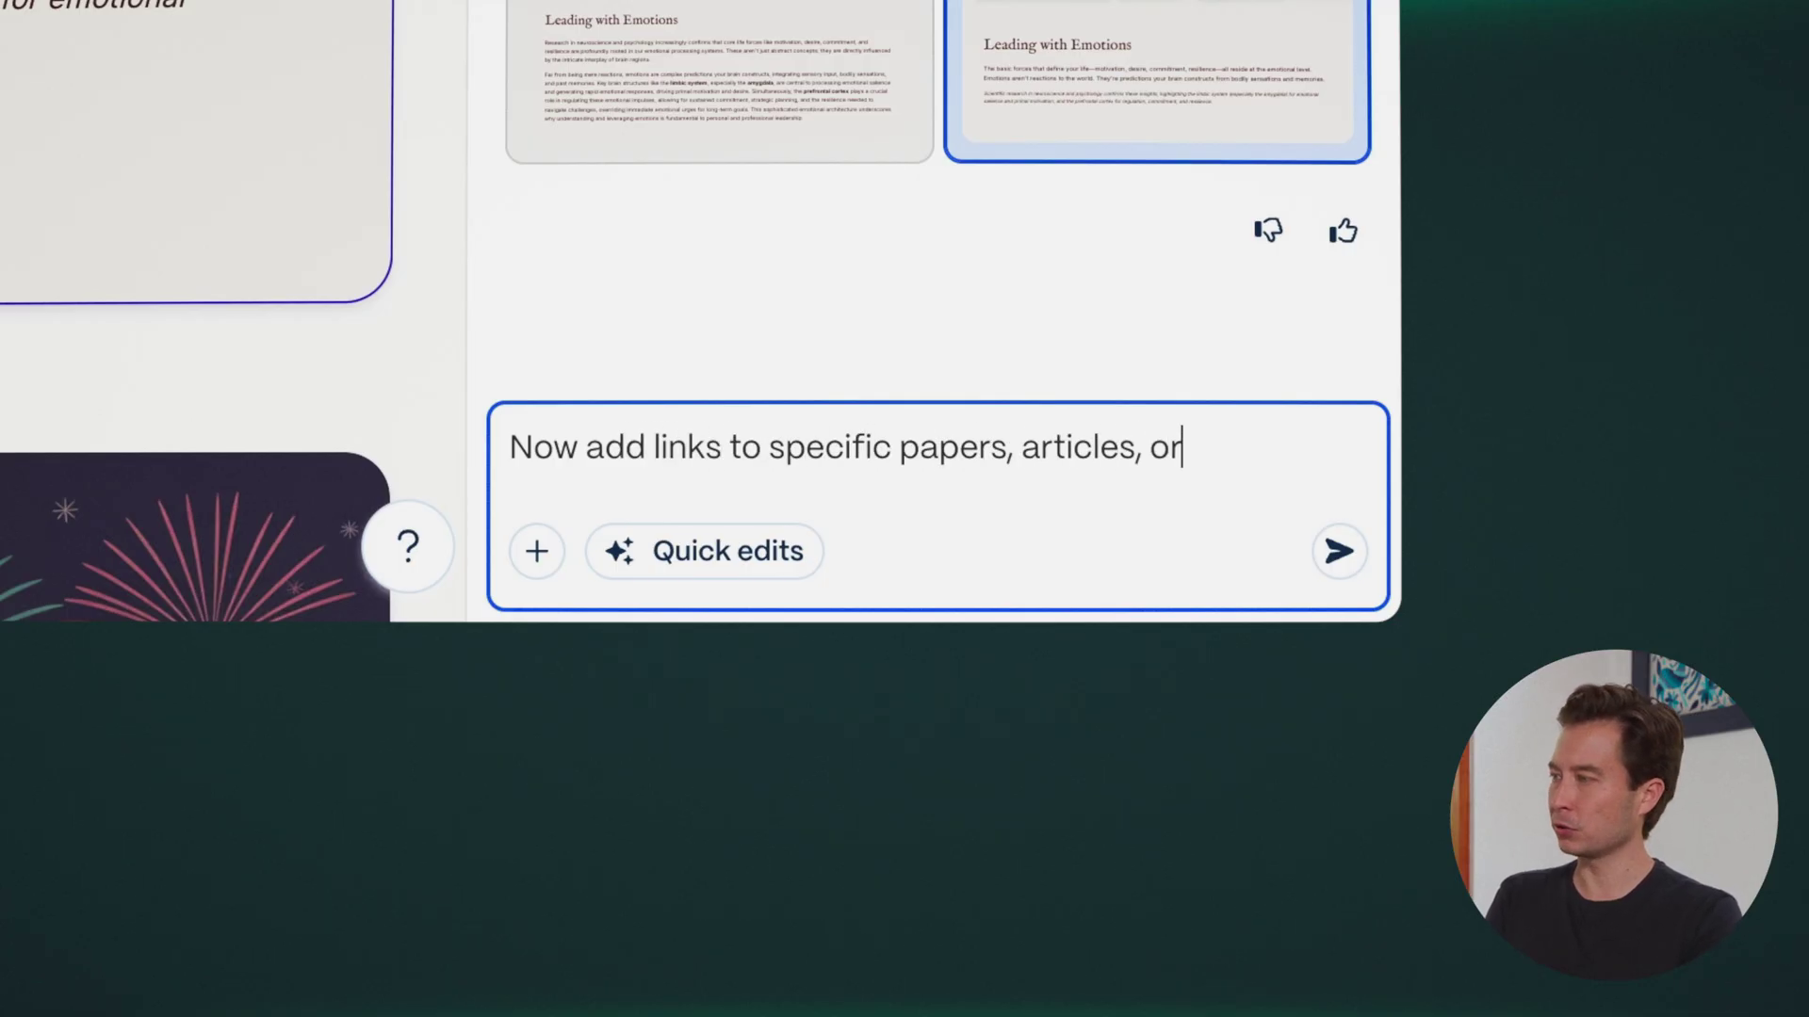
{"action": "type", "text": " books that "}
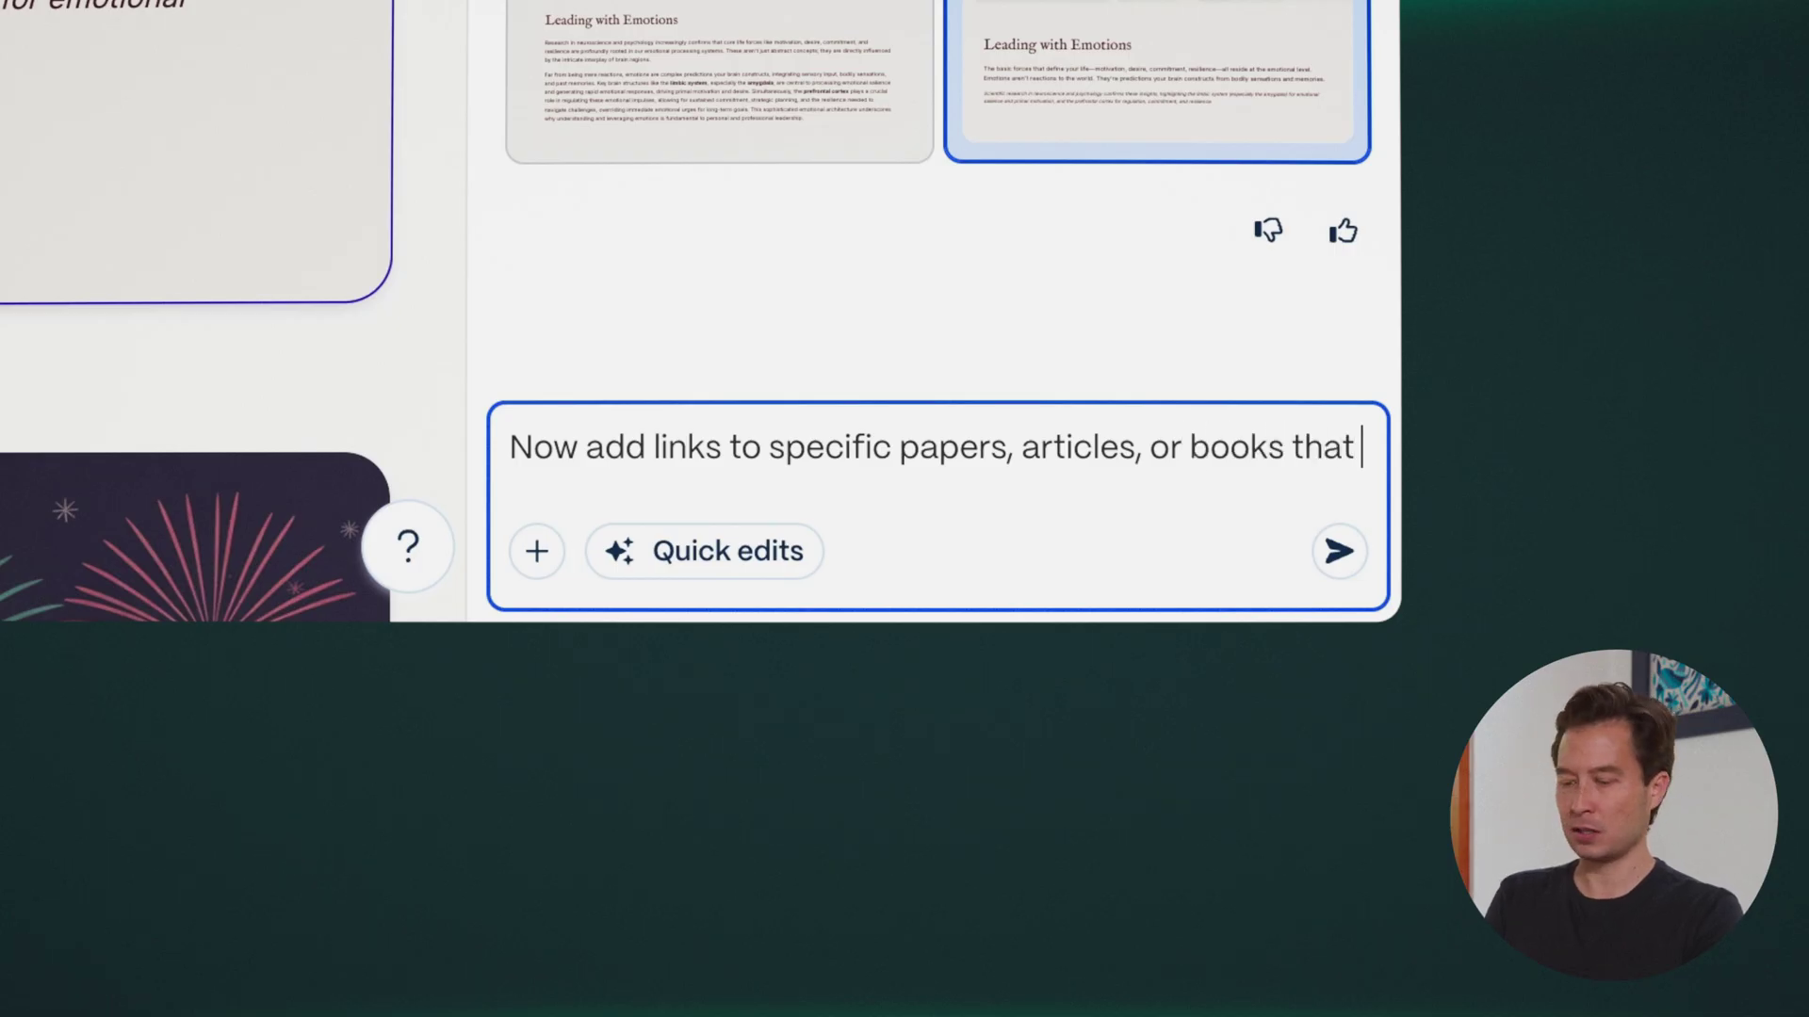
{"action": "type", "text": "validate these "}
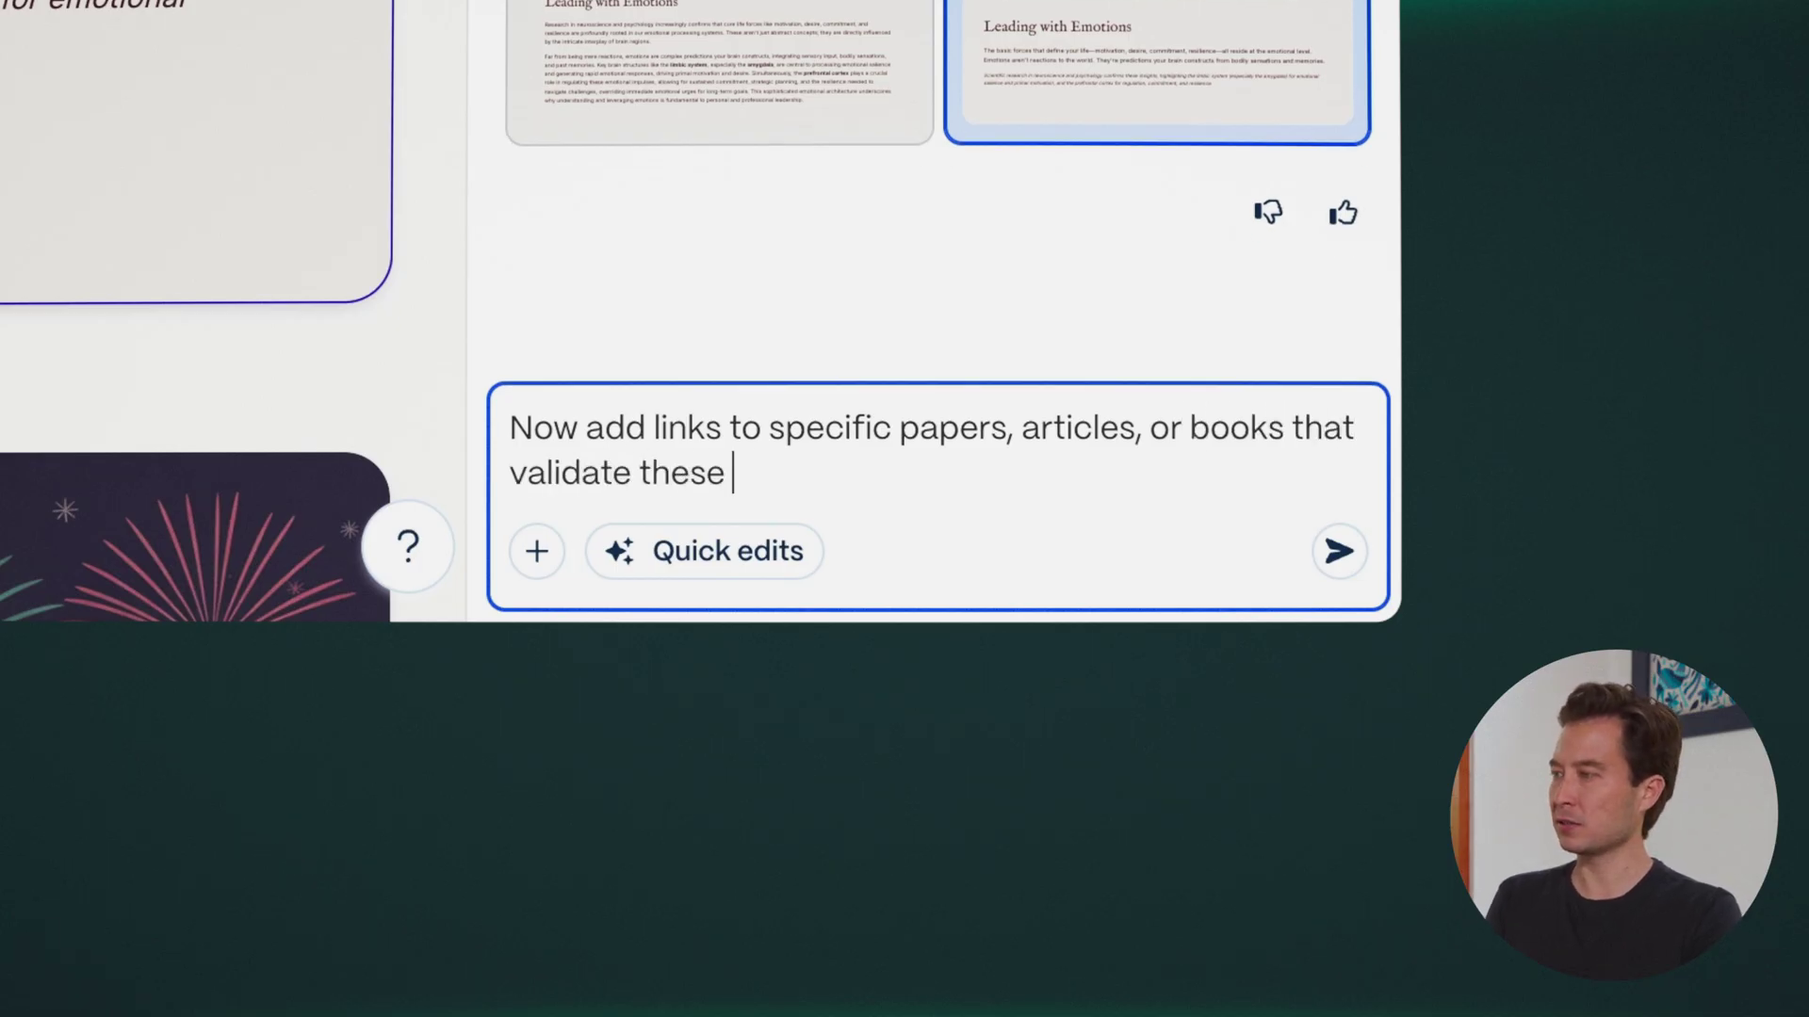
{"action": "type", "text": "claims, for people to research more on "}
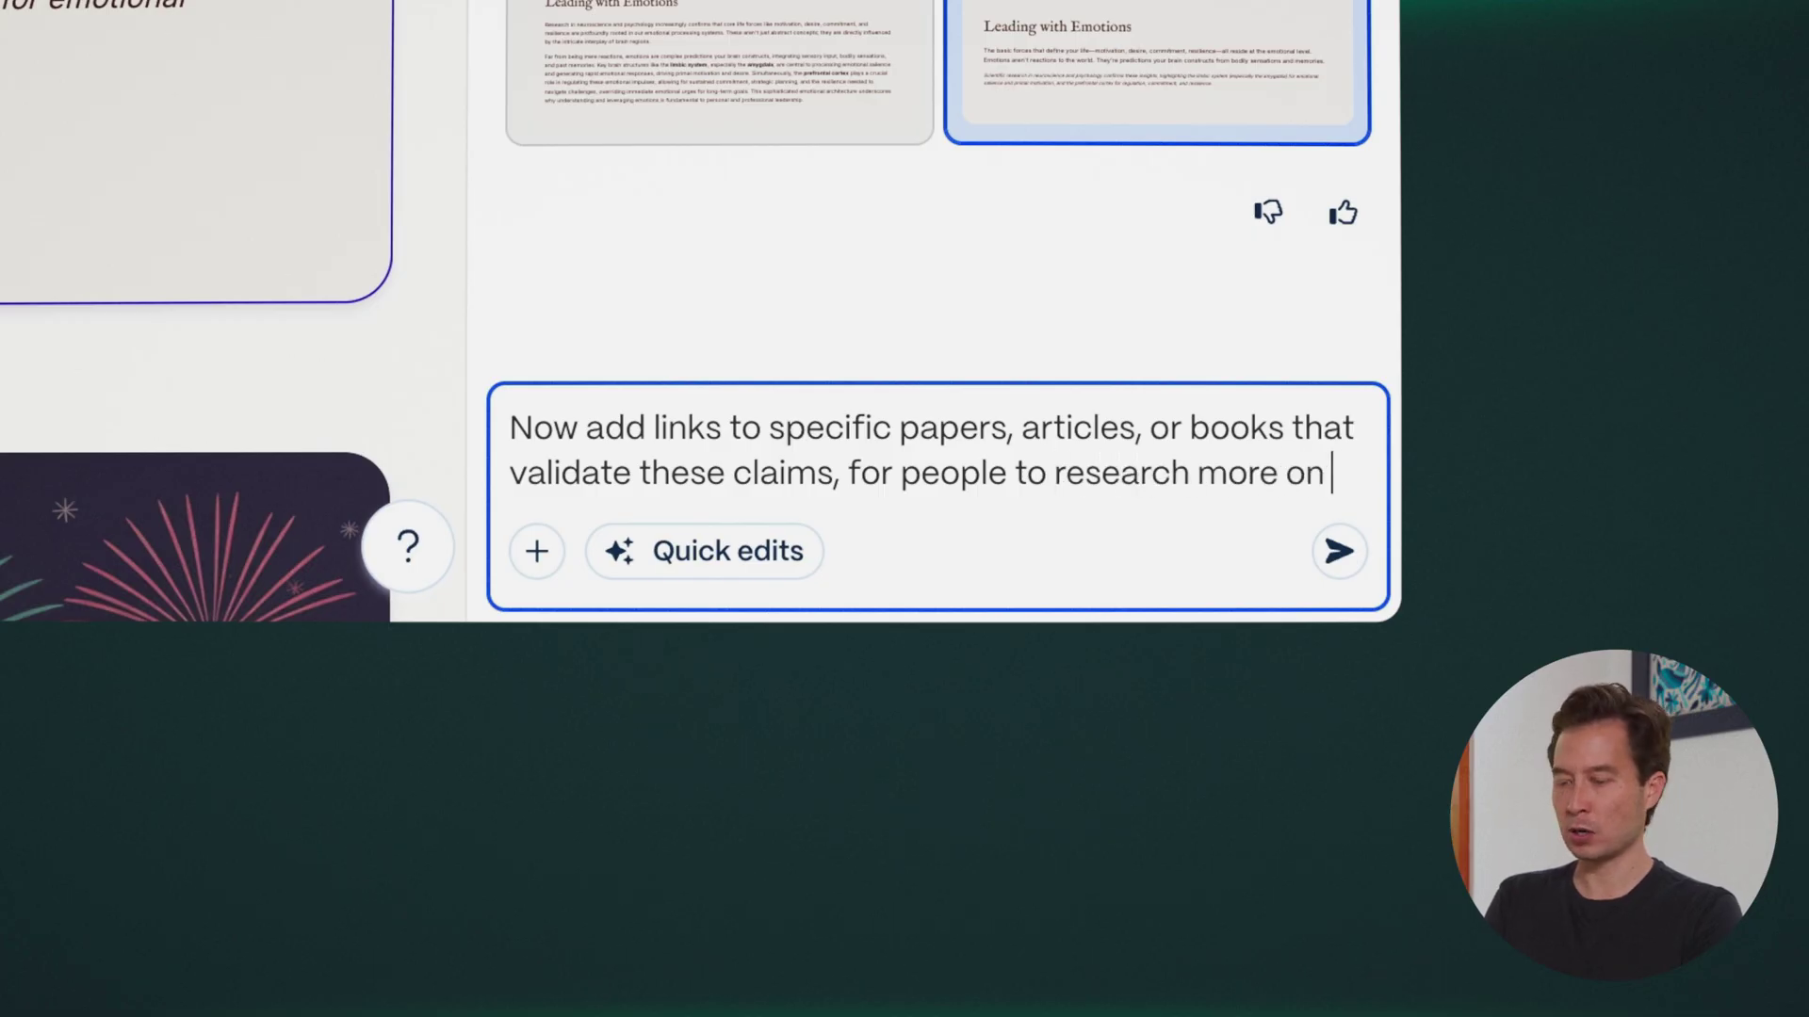
{"action": "type", "text": "their own if they want"}
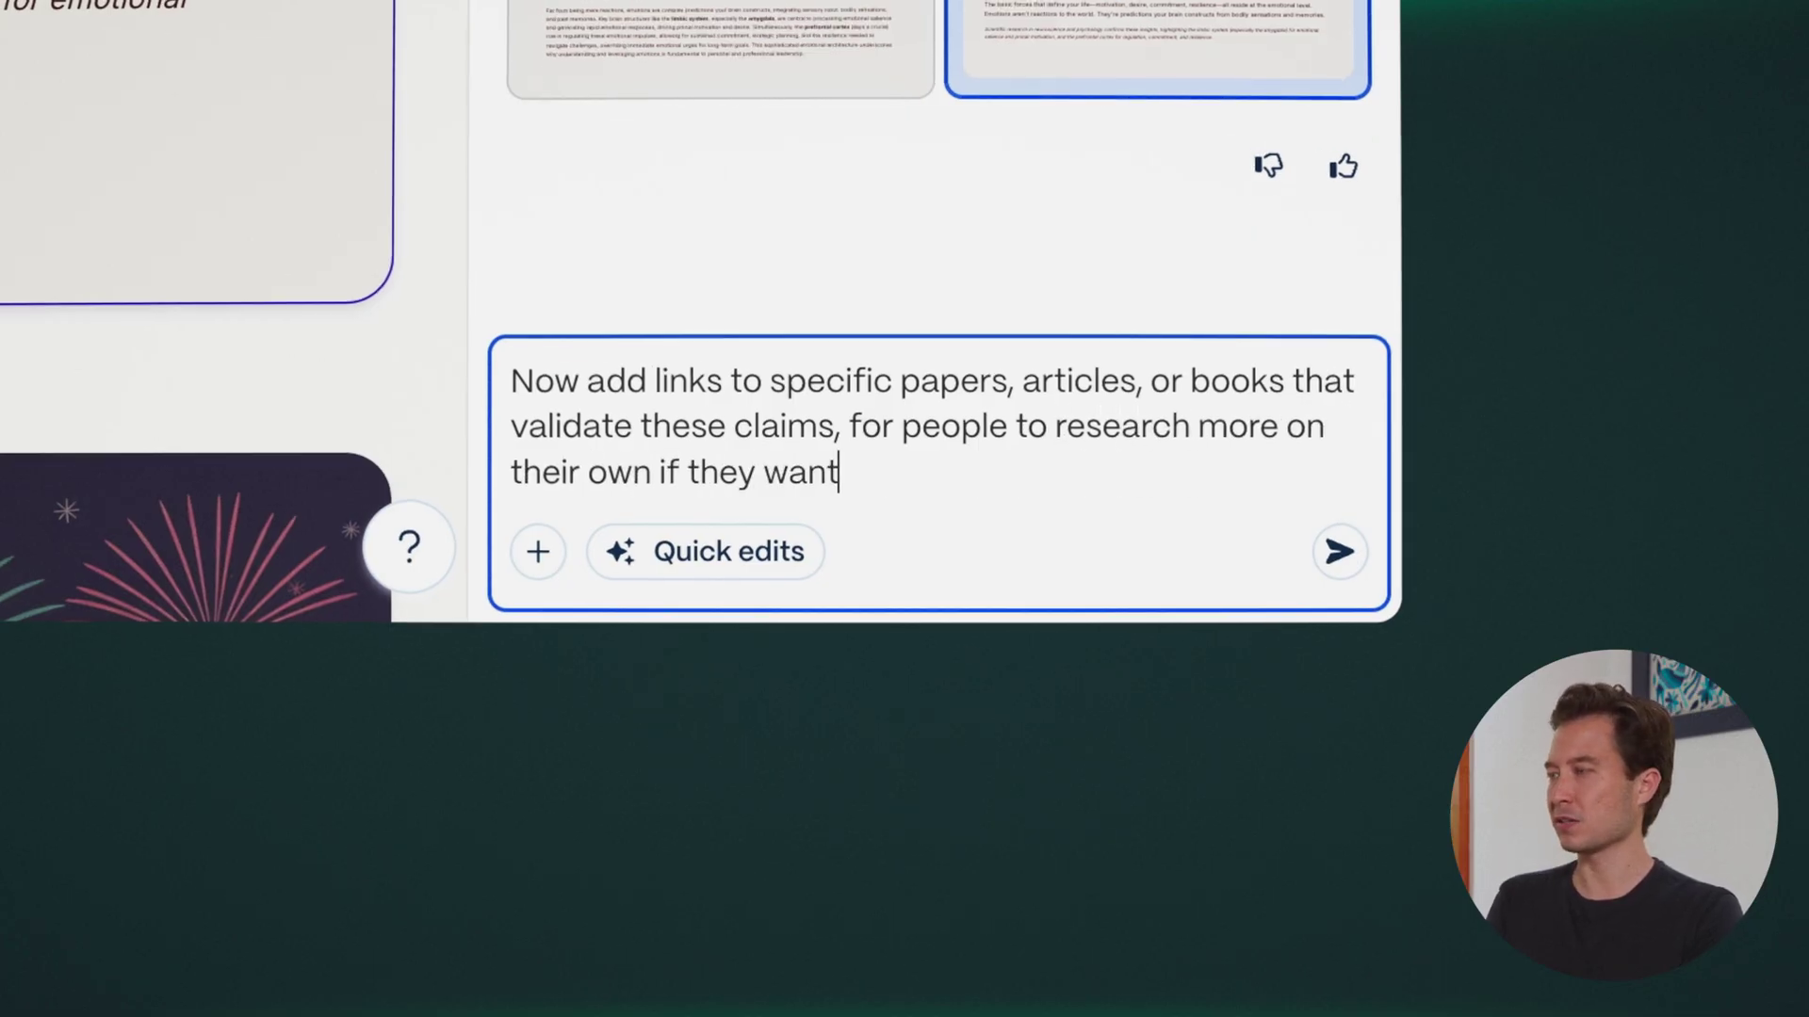
{"action": "key", "text": "Return"}
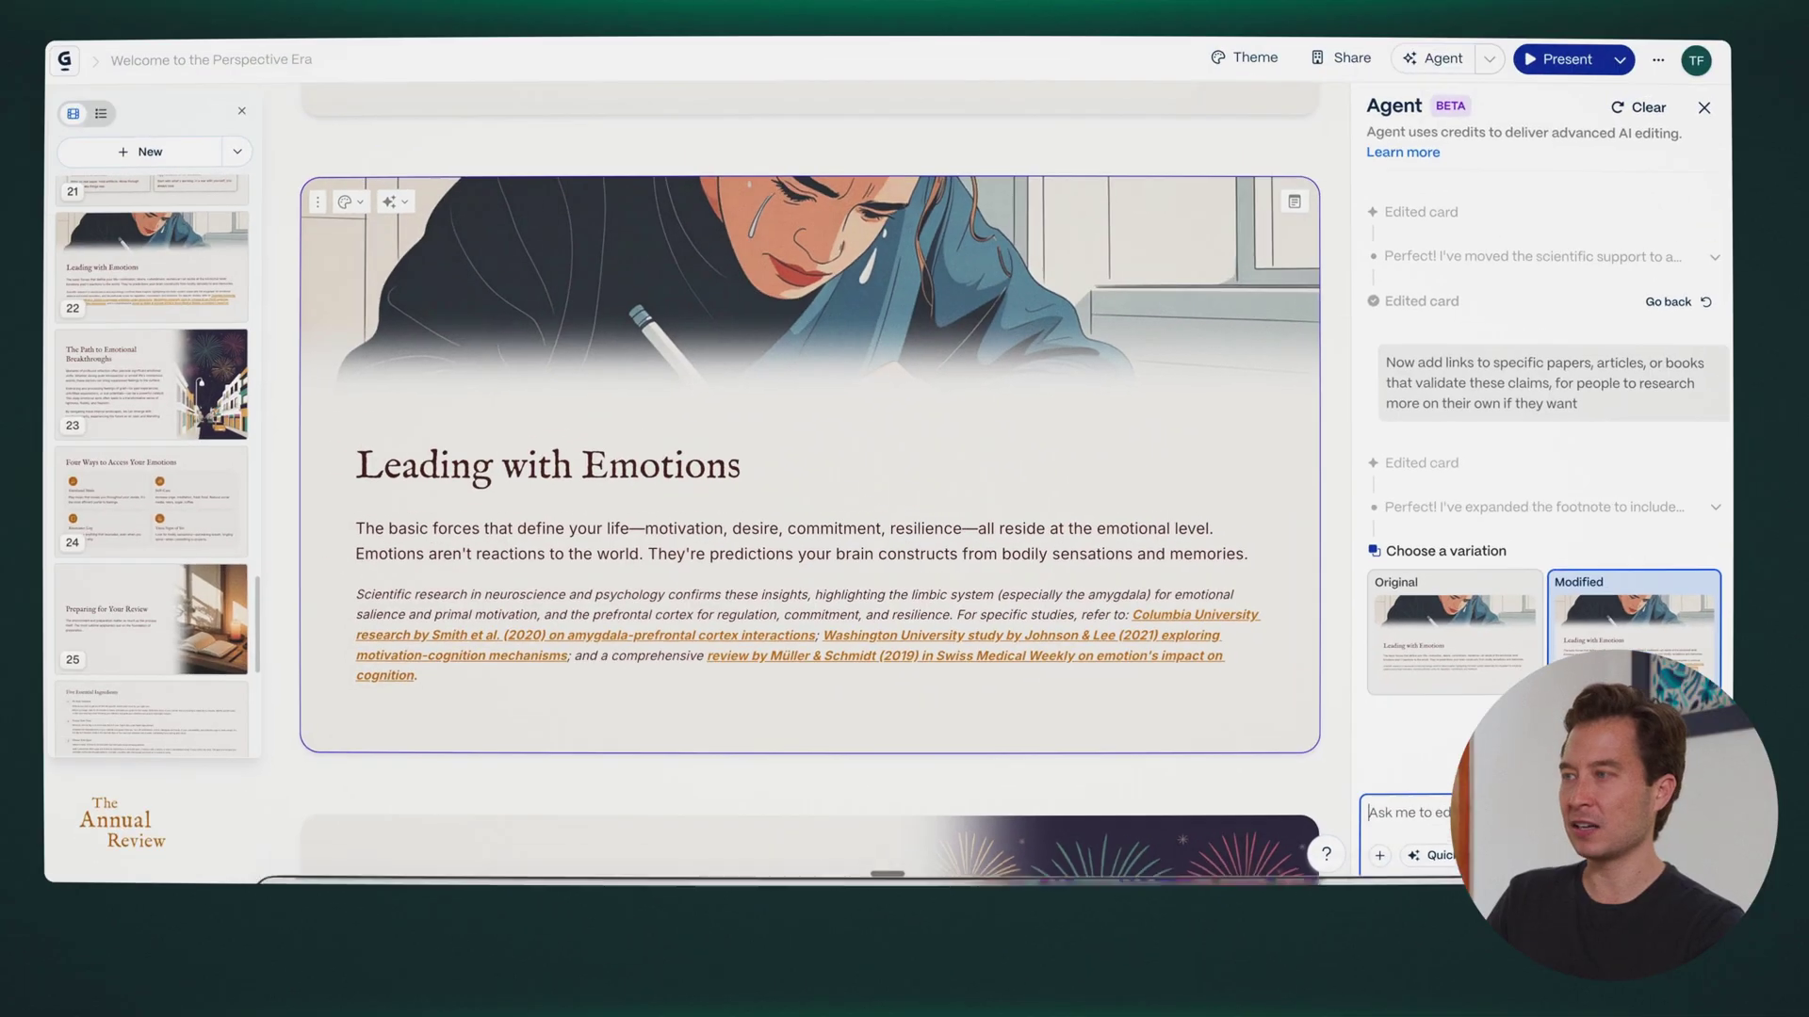